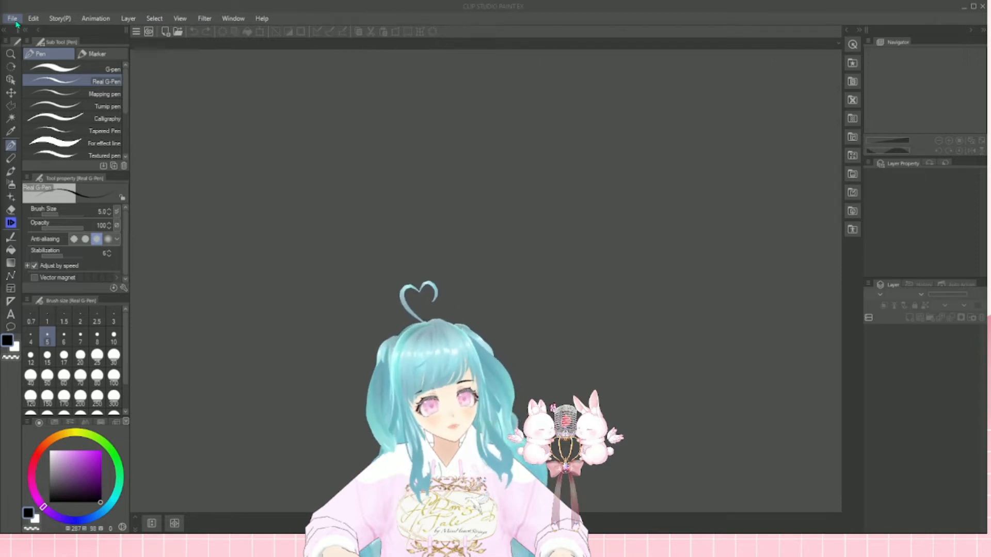
Create a new illustration project with a 1080 by 1080 px canvas at 72 dpi.
{"action": "left_click", "coordinate": [12, 19]}
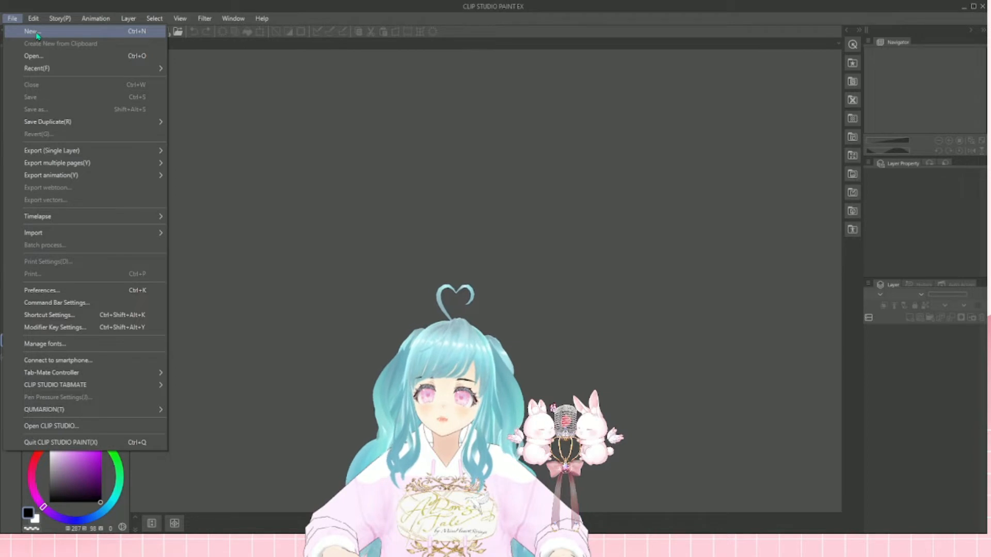
{"action": "left_click", "coordinate": [37, 33]}
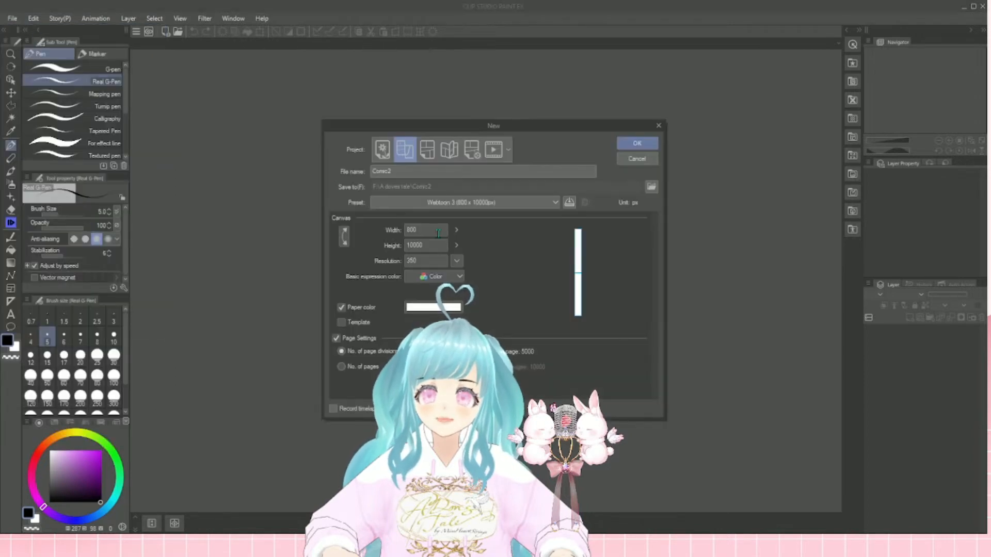
{"action": "left_click_drag", "start_coordinate": [483, 135], "coordinate": [673, 82]}
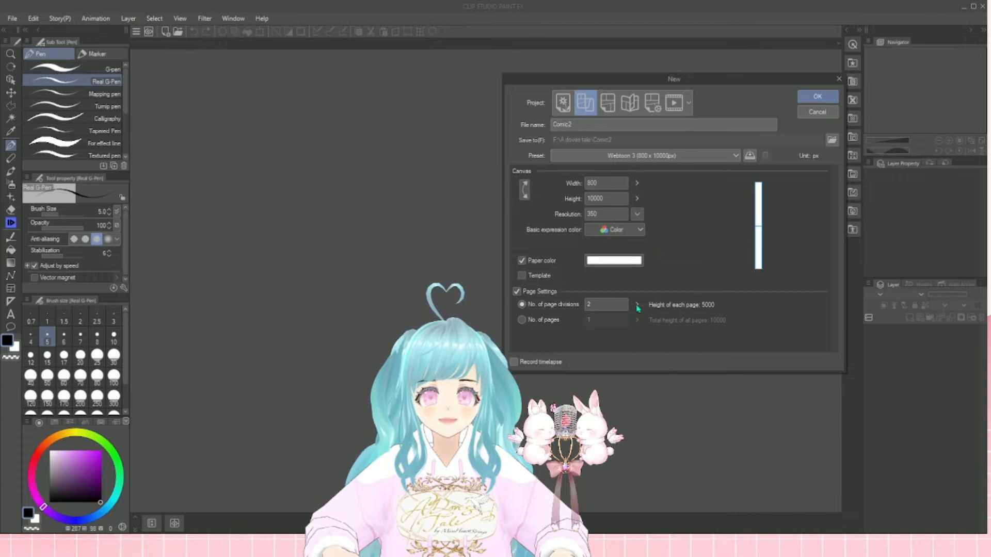
{"action": "left_click", "coordinate": [564, 102]}
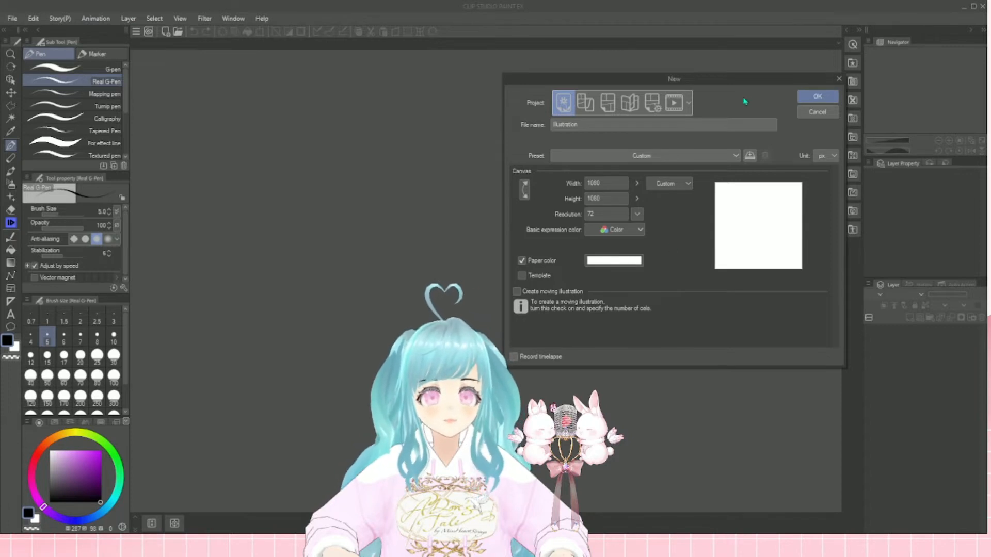
{"action": "left_click", "coordinate": [816, 98]}
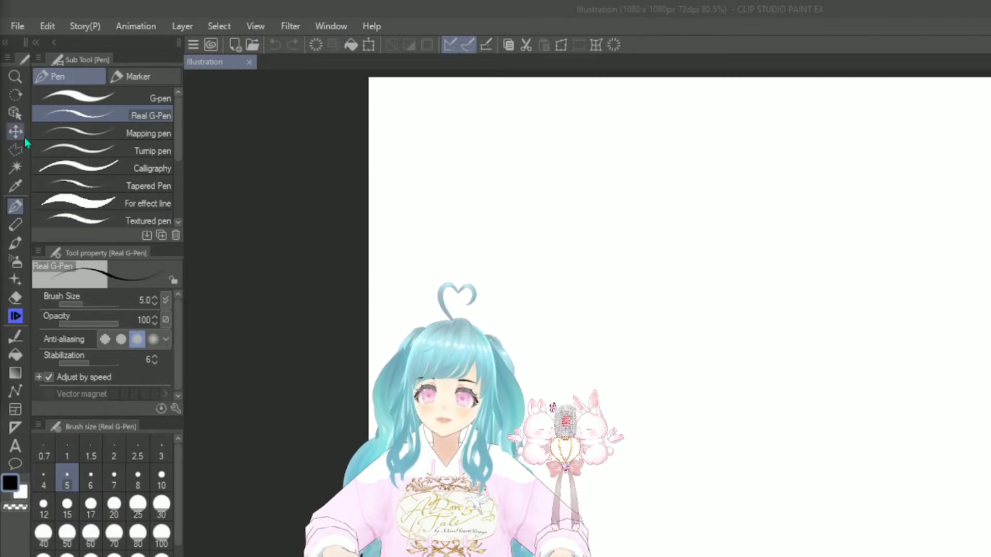
Magnify the blank canvas with the Zoom In sub tool and bring its upper area into view.
{"action": "left_click", "coordinate": [15, 77]}
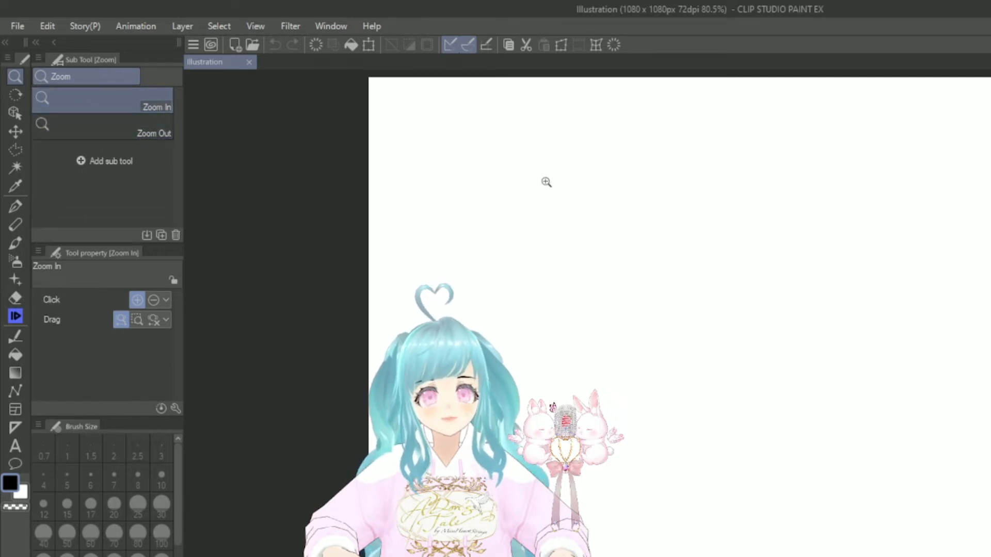
{"action": "left_click", "coordinate": [549, 234]}
{"action": "left_click_drag", "start_coordinate": [579, 446], "coordinate": [576, 340]}
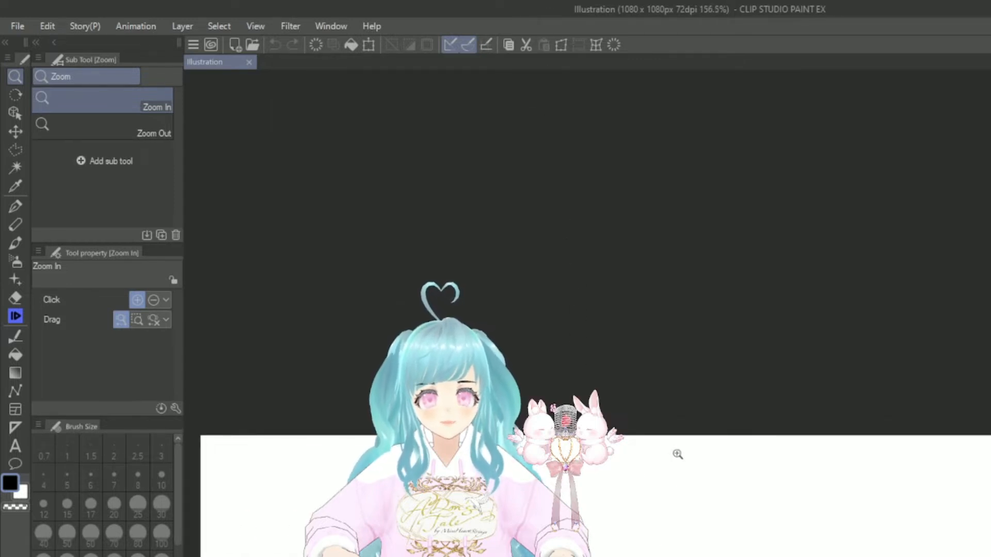
{"action": "scroll", "coordinate": [587, 313], "scroll_direction": "down", "scroll_amount": 5}
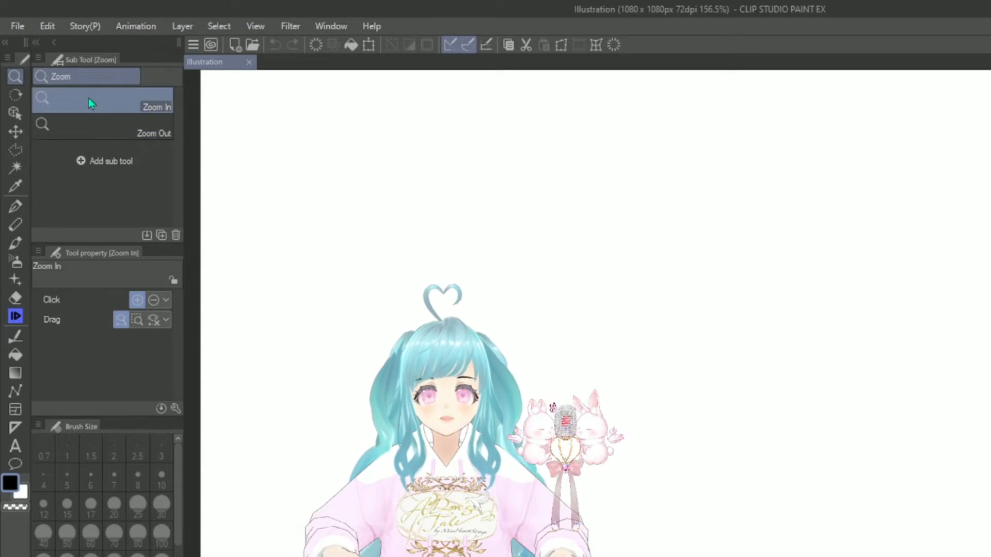
Try the Zoom Out sub tool on the canvas and reduce the view to 60%.
{"action": "left_click", "coordinate": [85, 132]}
{"action": "left_click_drag", "start_coordinate": [583, 225], "coordinate": [497, 288]}
{"action": "left_click", "coordinate": [521, 294]}
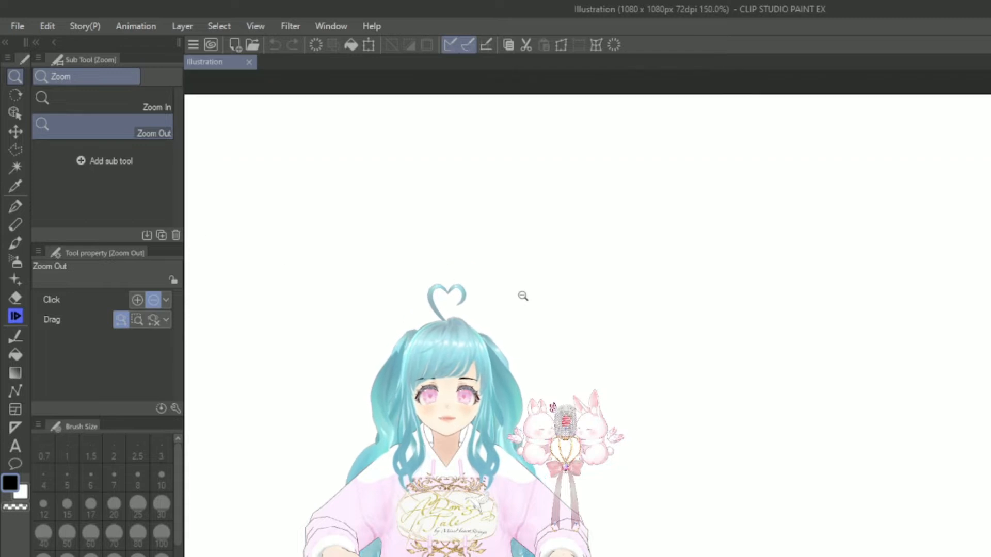
{"action": "left_click", "coordinate": [455, 227]}
{"action": "left_click_drag", "start_coordinate": [456, 230], "coordinate": [616, 230]}
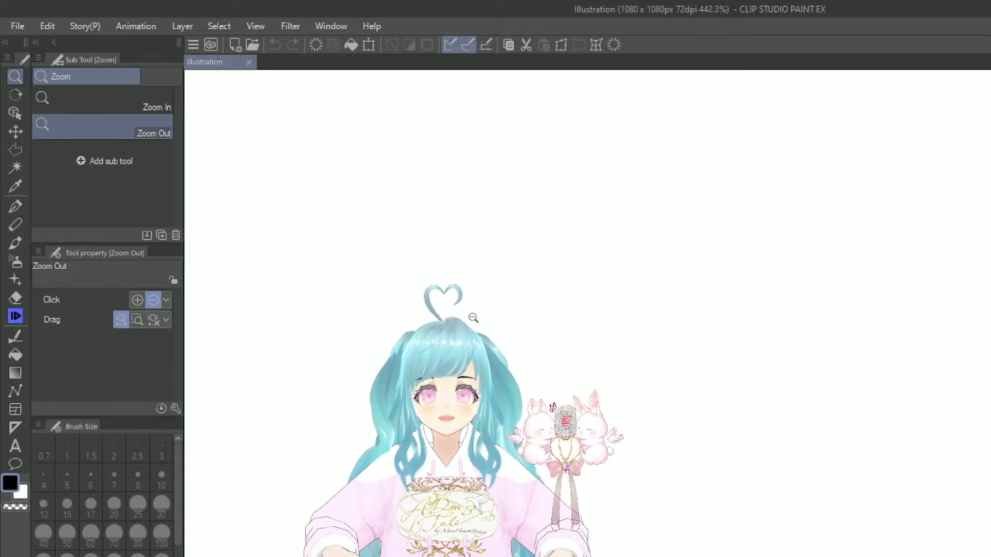
{"action": "left_click", "coordinate": [540, 270]}
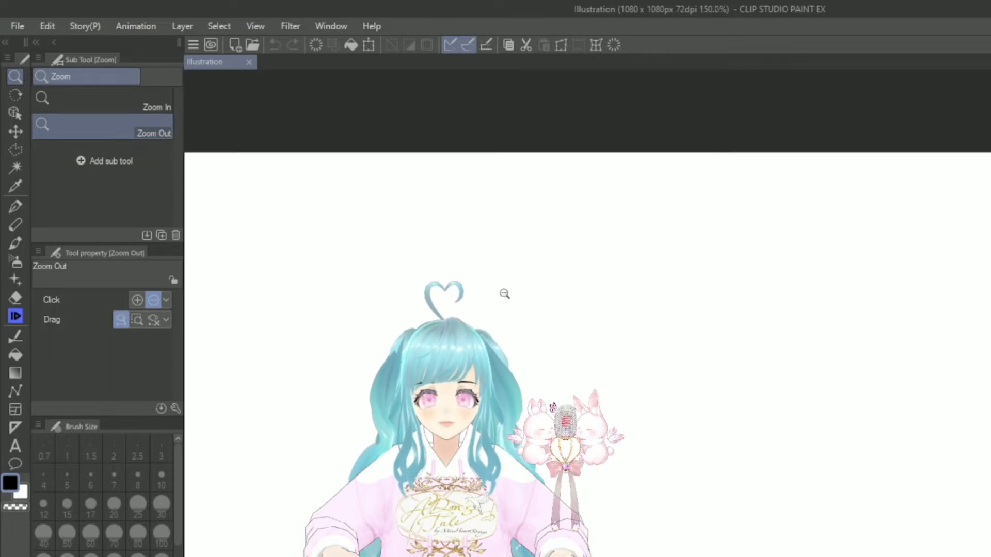
{"action": "left_click", "coordinate": [508, 293]}
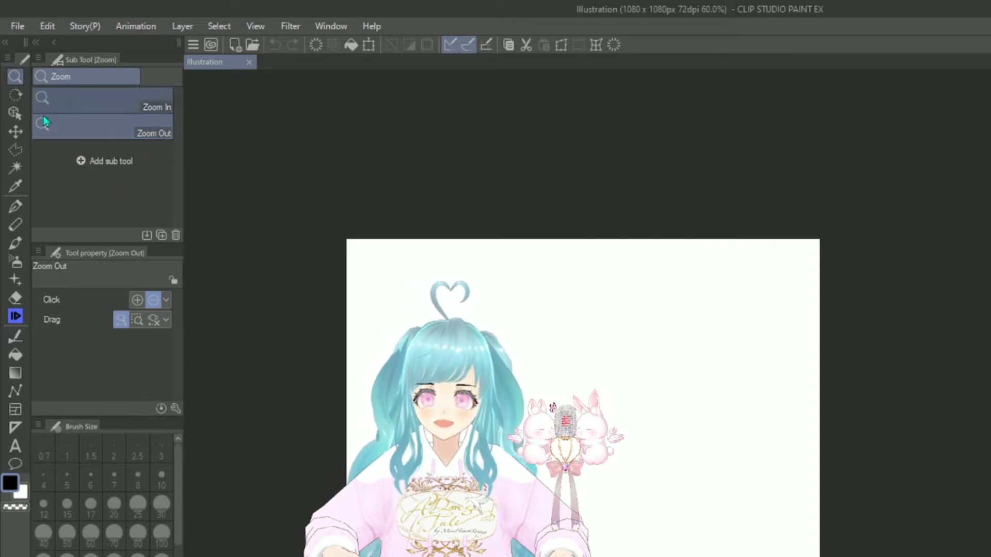
Reposition the canvas in the workspace with the Hand sub tool.
{"action": "left_click", "coordinate": [15, 97]}
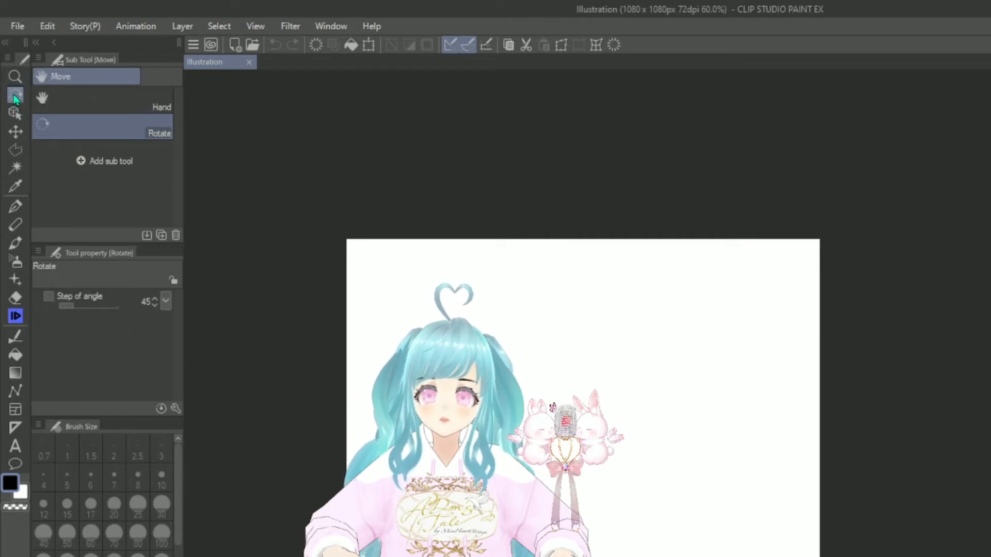
{"action": "left_click", "coordinate": [73, 106]}
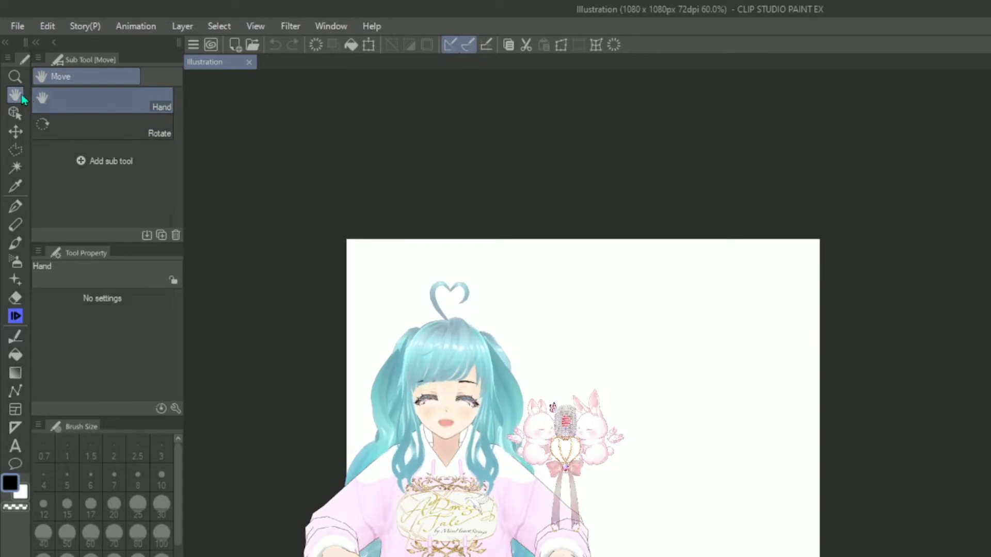
{"action": "left_click_drag", "start_coordinate": [630, 348], "coordinate": [666, 130]}
{"action": "mouse_move", "coordinate": [668, 228]}
{"action": "left_mouse_down"}
{"action": "mouse_move", "coordinate": [668, 328]}
{"action": "mouse_move", "coordinate": [961, 410]}
{"action": "mouse_move", "coordinate": [961, 270]}
{"action": "mouse_move", "coordinate": [972, 418]}
{"action": "mouse_move", "coordinate": [946, 370]}
{"action": "mouse_move", "coordinate": [759, 328]}
{"action": "mouse_move", "coordinate": [656, 242]}
{"action": "left_mouse_up"}
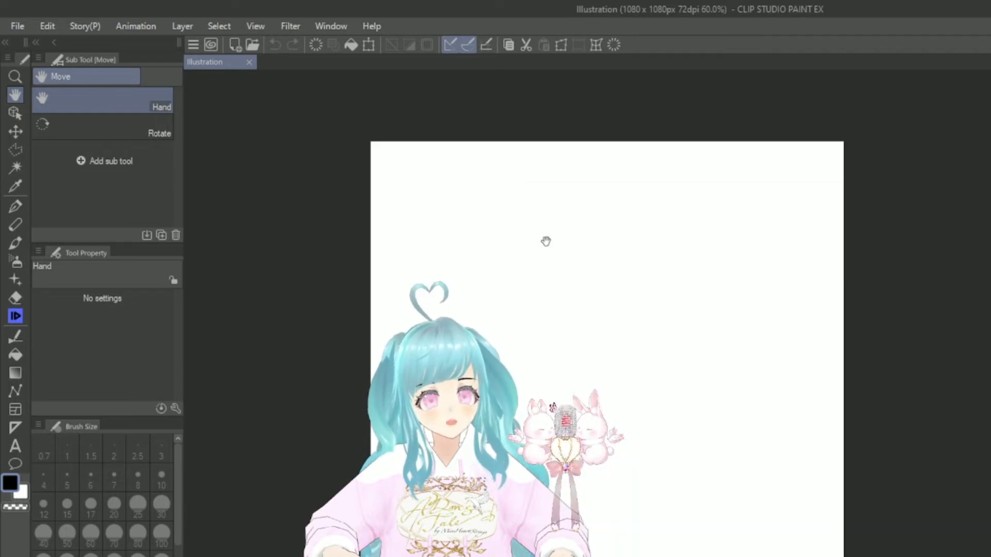
Rotate the canvas view with the Rotate sub tool and reset it to upright.
{"action": "left_click", "coordinate": [66, 132]}
{"action": "left_click_drag", "start_coordinate": [317, 247], "coordinate": [842, 194]}
{"action": "key", "text": "ctrl+@"}
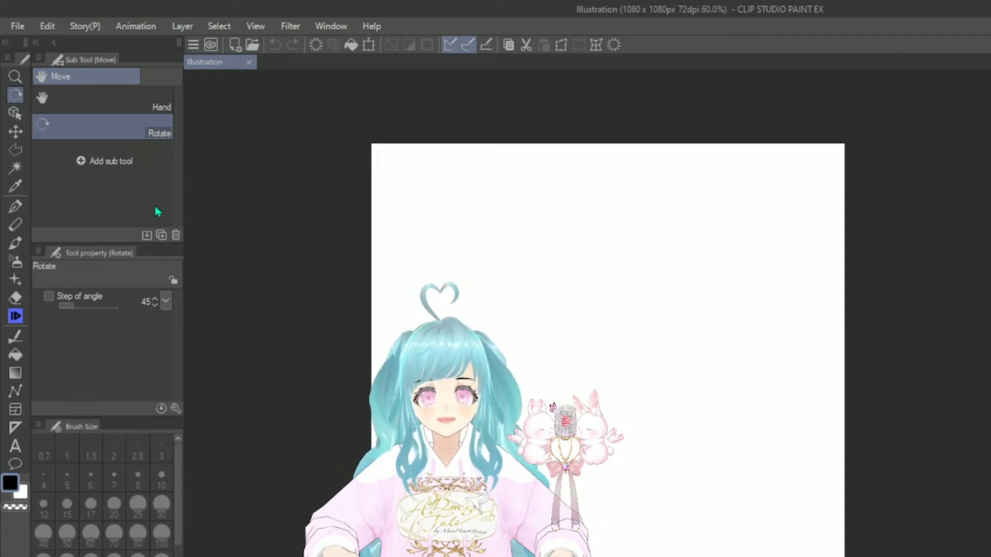
{"action": "left_click", "coordinate": [15, 114]}
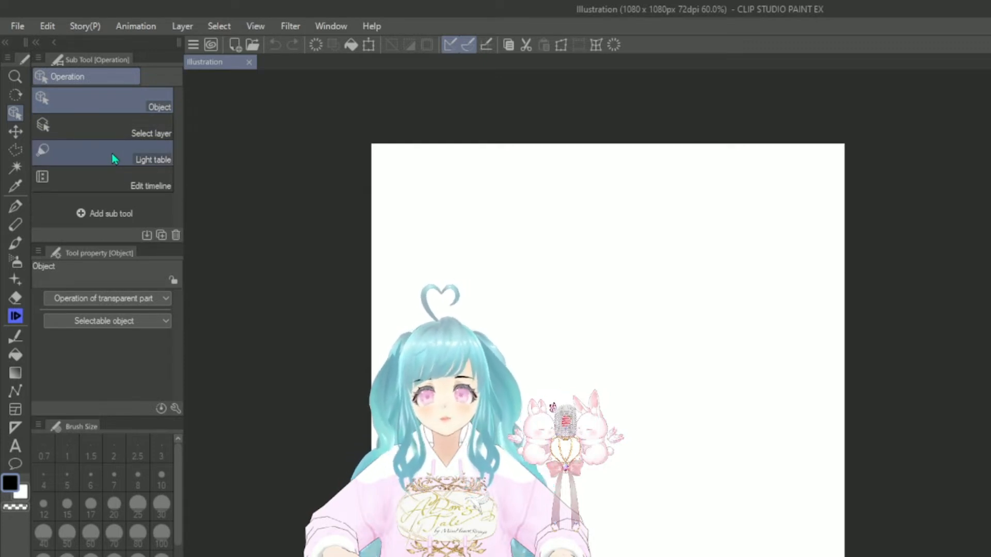
{"action": "left_click", "coordinate": [15, 133]}
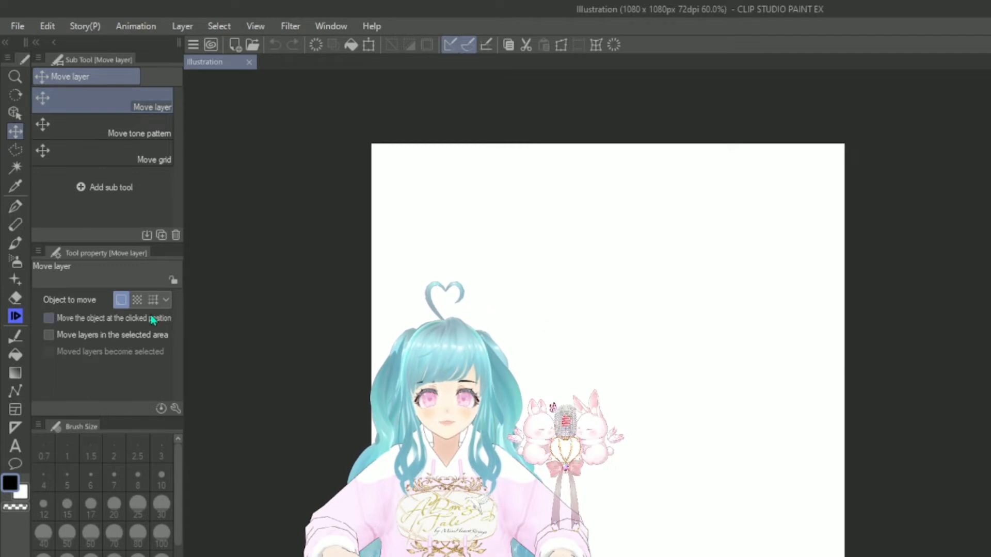
Draw a looping freehand line with the Real G-Pen at size 5, and move its layer so the line sits in the canvas's upper-right area.
{"action": "left_click", "coordinate": [23, 213]}
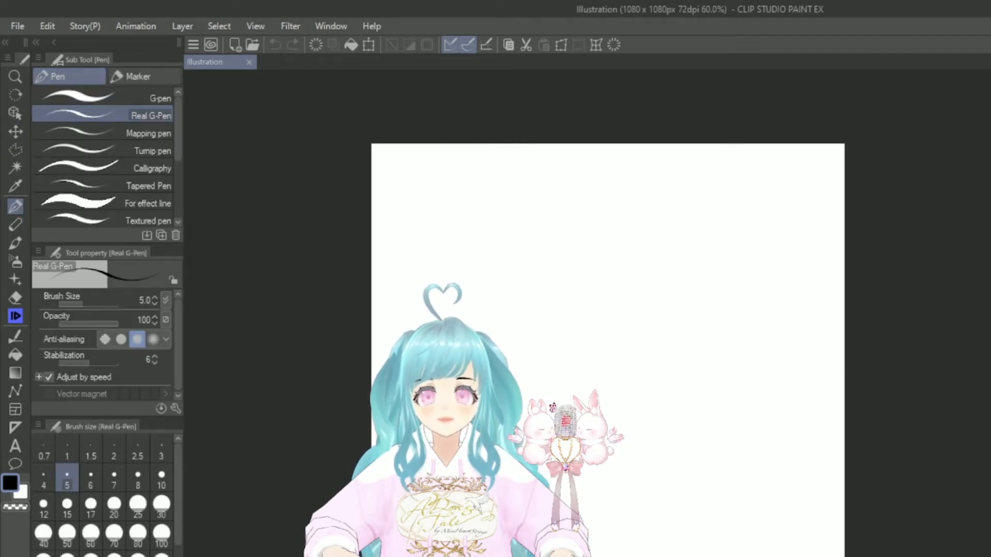
{"action": "mouse_move", "coordinate": [590, 326]}
{"action": "left_mouse_down"}
{"action": "mouse_move", "coordinate": [518, 262]}
{"action": "mouse_move", "coordinate": [618, 427]}
{"action": "left_mouse_up"}
{"action": "mouse_move", "coordinate": [521, 393]}
{"action": "left_mouse_down"}
{"action": "mouse_move", "coordinate": [616, 356]}
{"action": "mouse_move", "coordinate": [670, 304]}
{"action": "left_mouse_up"}
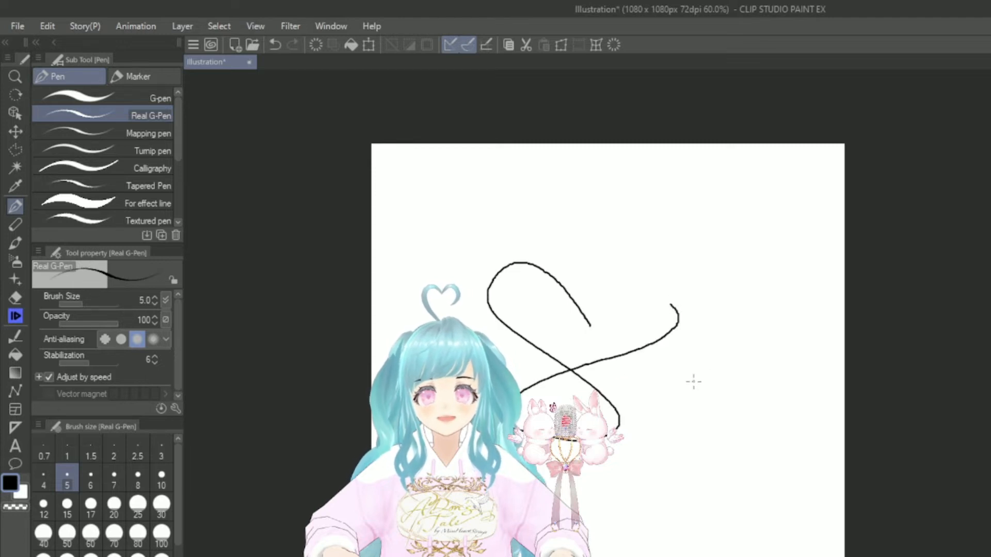
{"action": "left_click", "coordinate": [16, 131]}
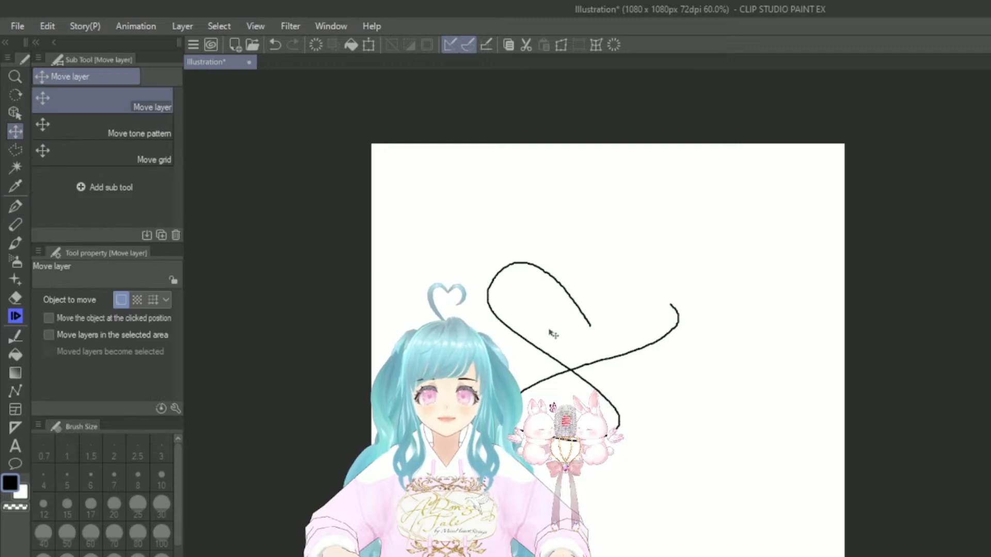
{"action": "mouse_move", "coordinate": [586, 393]}
{"action": "left_mouse_down"}
{"action": "mouse_move", "coordinate": [605, 391]}
{"action": "mouse_move", "coordinate": [633, 232]}
{"action": "mouse_move", "coordinate": [513, 313]}
{"action": "mouse_move", "coordinate": [774, 352]}
{"action": "mouse_move", "coordinate": [599, 312]}
{"action": "mouse_move", "coordinate": [812, 405]}
{"action": "mouse_move", "coordinate": [599, 261]}
{"action": "mouse_move", "coordinate": [609, 537]}
{"action": "mouse_move", "coordinate": [729, 292]}
{"action": "mouse_move", "coordinate": [738, 387]}
{"action": "mouse_move", "coordinate": [506, 343]}
{"action": "mouse_move", "coordinate": [670, 321]}
{"action": "mouse_move", "coordinate": [692, 288]}
{"action": "mouse_move", "coordinate": [743, 283]}
{"action": "mouse_move", "coordinate": [745, 295]}
{"action": "left_mouse_up"}
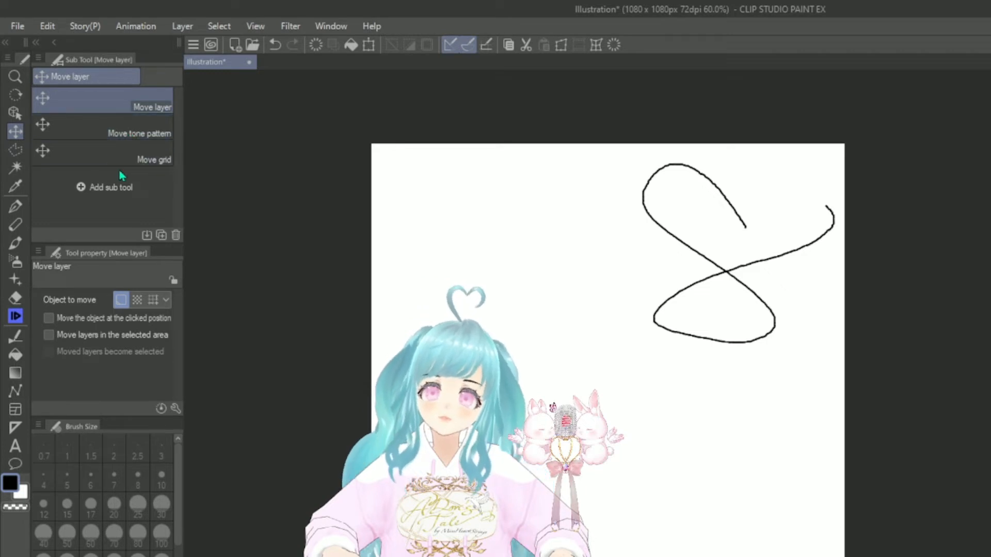
Make a rectangular selection around the looping line and clear the selection.
{"action": "left_click", "coordinate": [15, 156]}
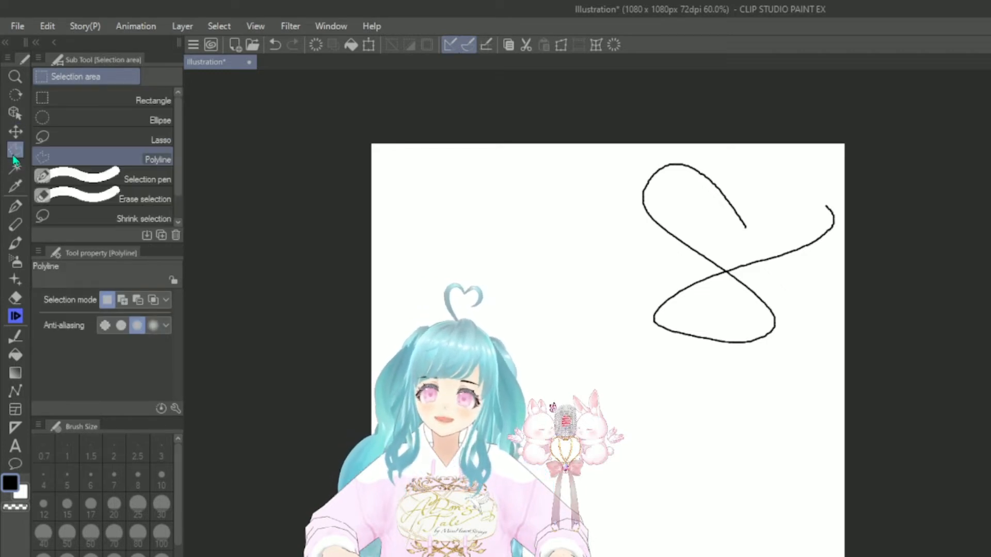
{"action": "left_click", "coordinate": [56, 105]}
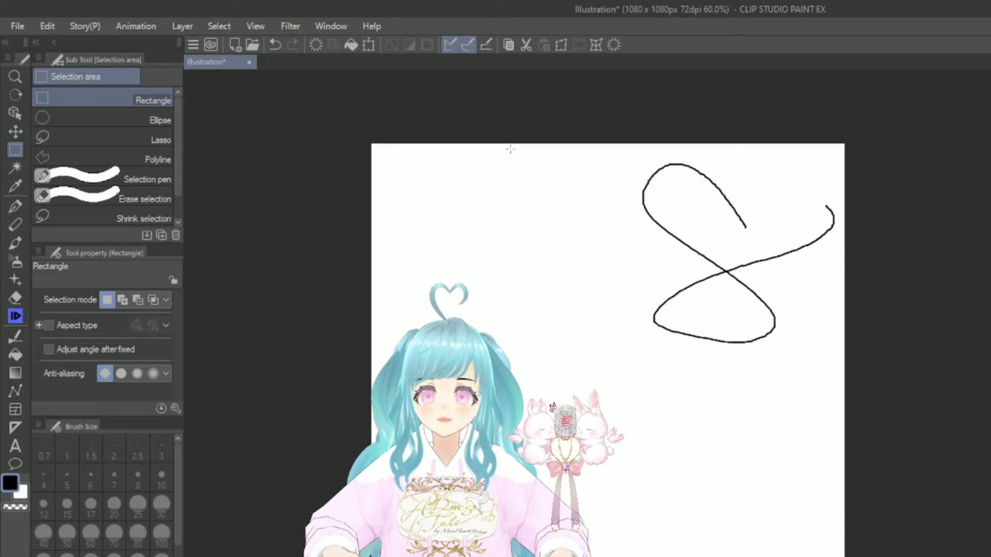
{"action": "left_click_drag", "start_coordinate": [510, 150], "coordinate": [837, 395]}
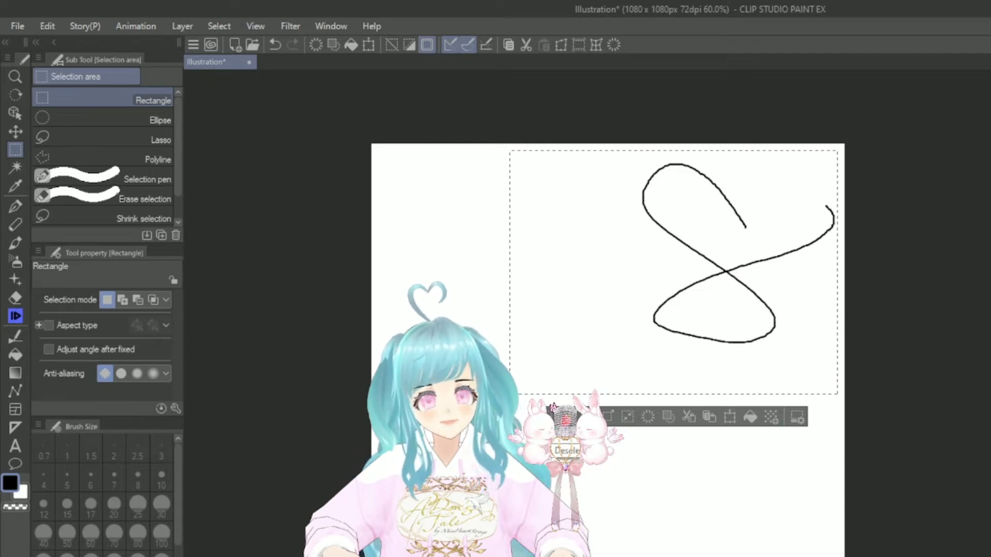
{"action": "left_click", "coordinate": [563, 417]}
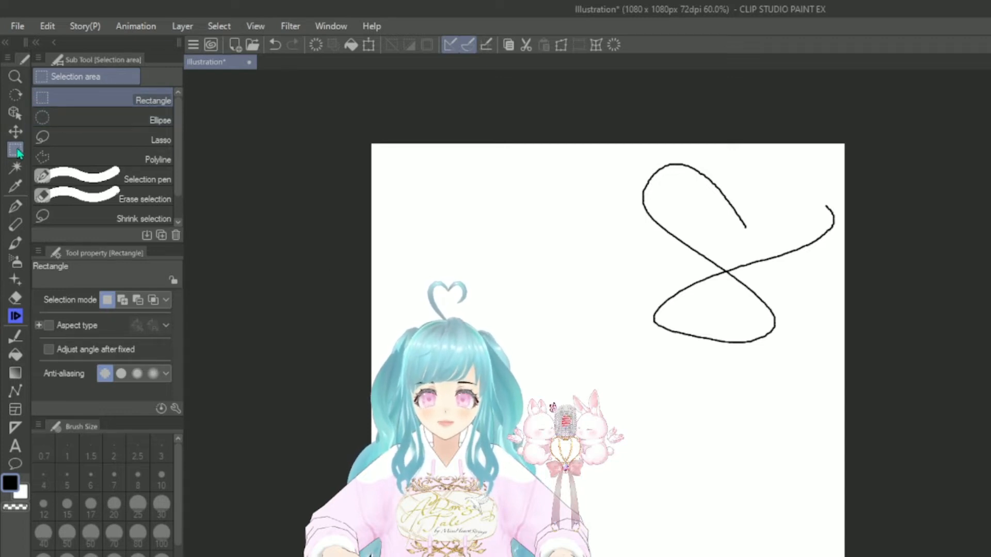
Make a large elliptical selection that overlaps part of the looping line.
{"action": "left_click", "coordinate": [74, 117]}
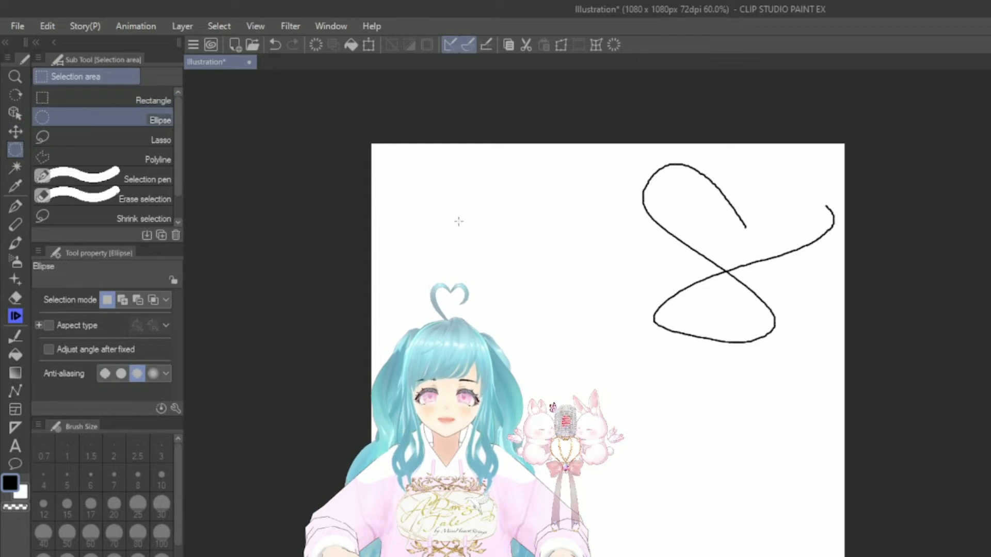
{"action": "left_click_drag", "start_coordinate": [469, 208], "coordinate": [748, 448]}
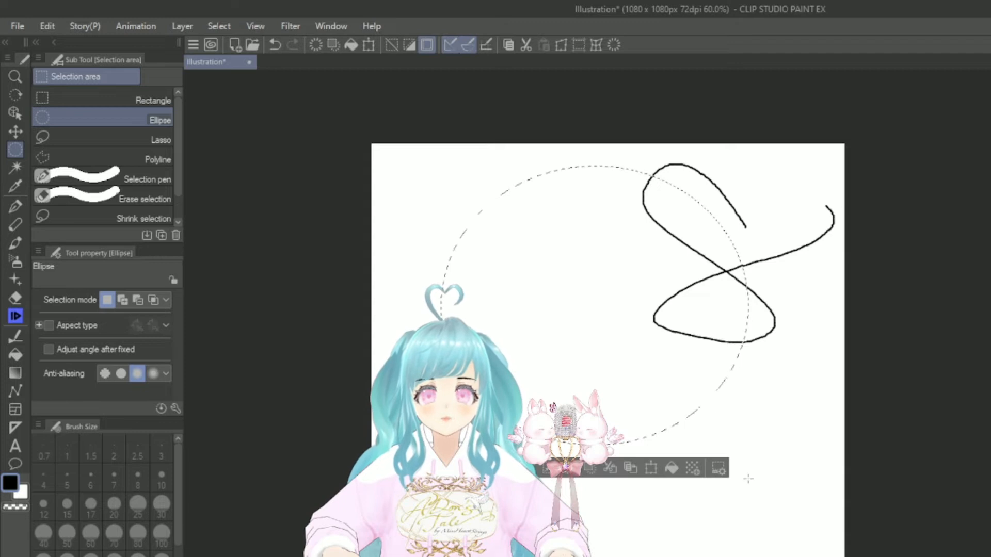
Select a freehand area around the looping line with the Lasso and undo that selection.
{"action": "left_click", "coordinate": [123, 140]}
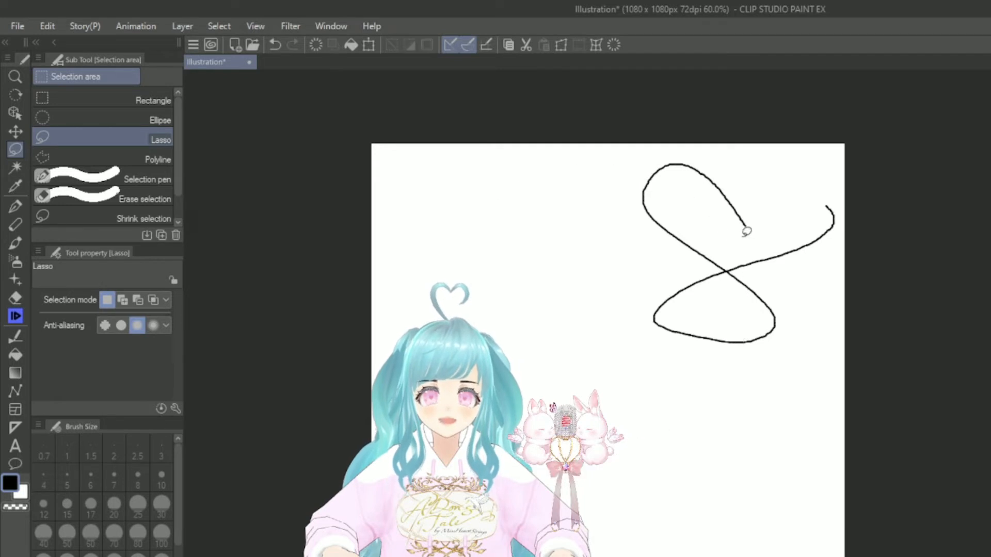
{"action": "mouse_move", "coordinate": [687, 199]}
{"action": "left_mouse_down"}
{"action": "mouse_move", "coordinate": [708, 221]}
{"action": "mouse_move", "coordinate": [746, 238]}
{"action": "mouse_move", "coordinate": [784, 224]}
{"action": "mouse_move", "coordinate": [771, 170]}
{"action": "mouse_move", "coordinate": [671, 146]}
{"action": "mouse_move", "coordinate": [623, 162]}
{"action": "mouse_move", "coordinate": [604, 247]}
{"action": "mouse_move", "coordinate": [697, 404]}
{"action": "mouse_move", "coordinate": [804, 361]}
{"action": "mouse_move", "coordinate": [791, 263]}
{"action": "mouse_move", "coordinate": [845, 237]}
{"action": "mouse_move", "coordinate": [853, 189]}
{"action": "mouse_move", "coordinate": [784, 219]}
{"action": "left_mouse_up"}
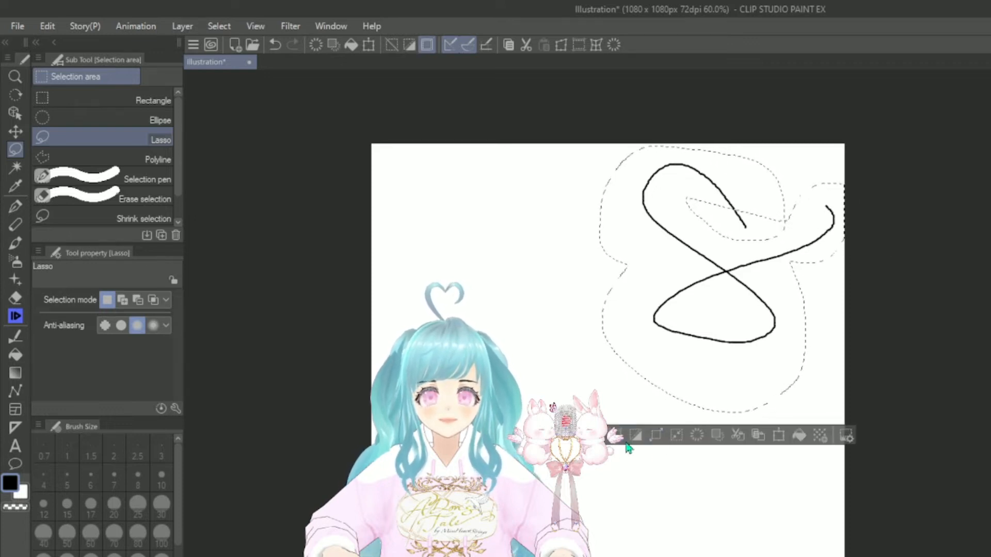
{"action": "key", "text": "ctrl+z"}
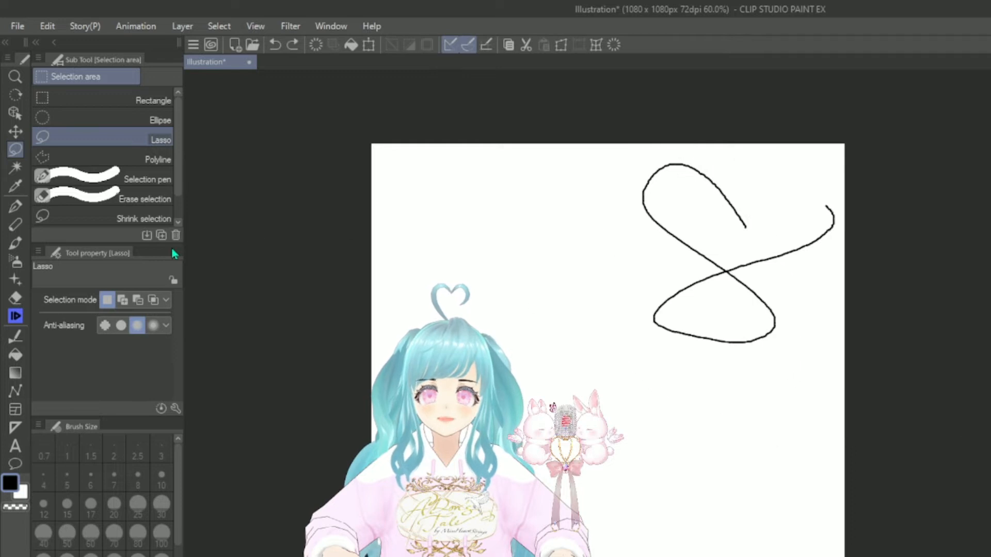
Make a triangular Polyline selection across part of the looping line and clear the selection.
{"action": "left_click", "coordinate": [138, 160]}
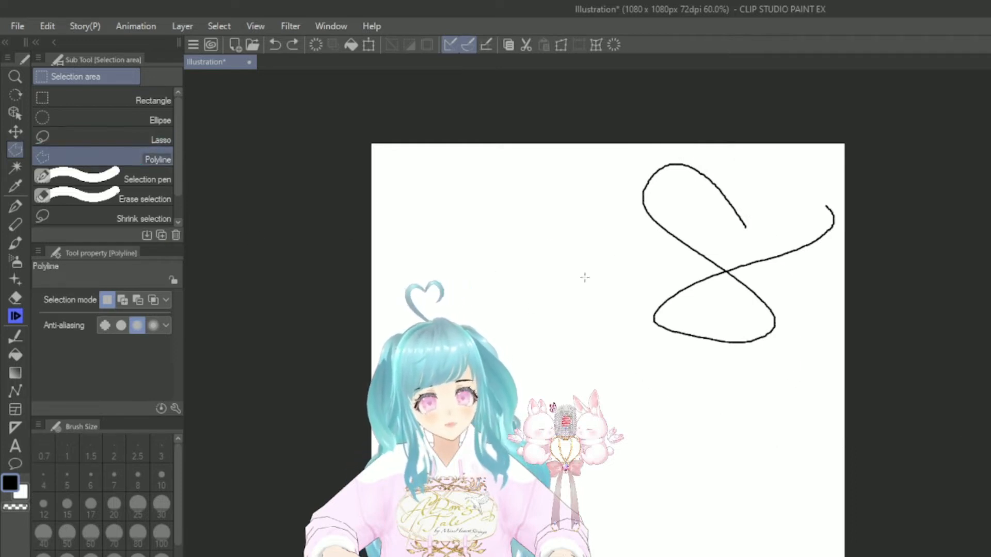
{"action": "left_click", "coordinate": [483, 189]}
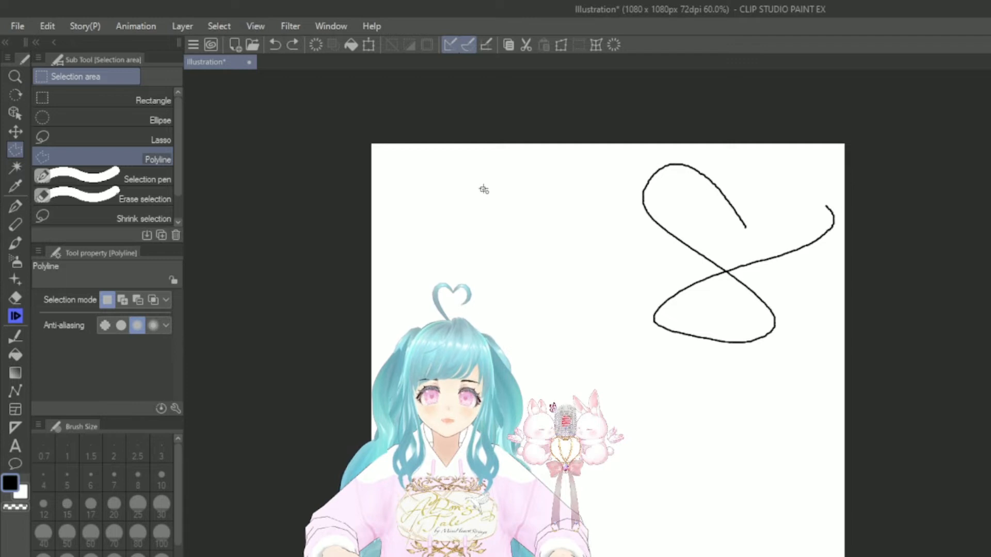
{"action": "left_click", "coordinate": [789, 189]}
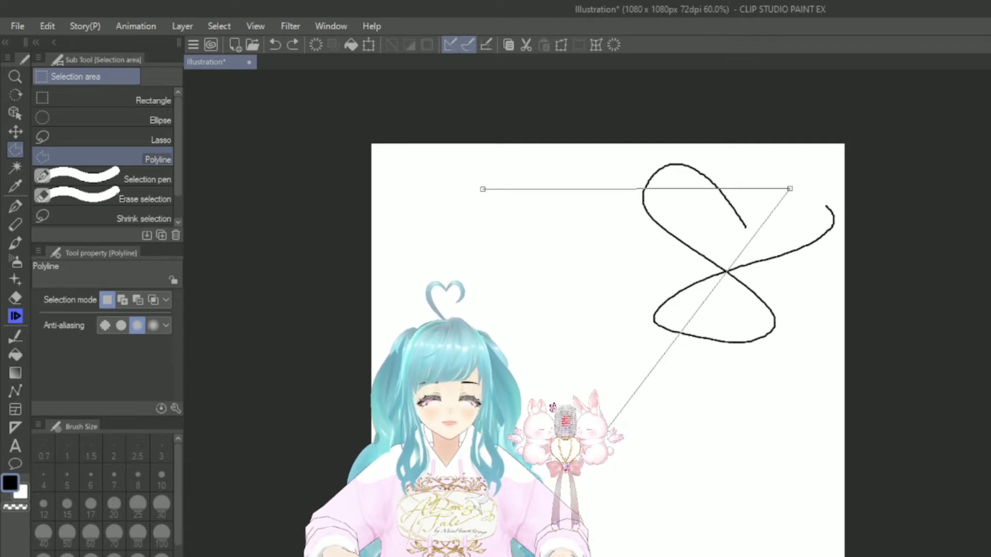
{"action": "left_click", "coordinate": [609, 429]}
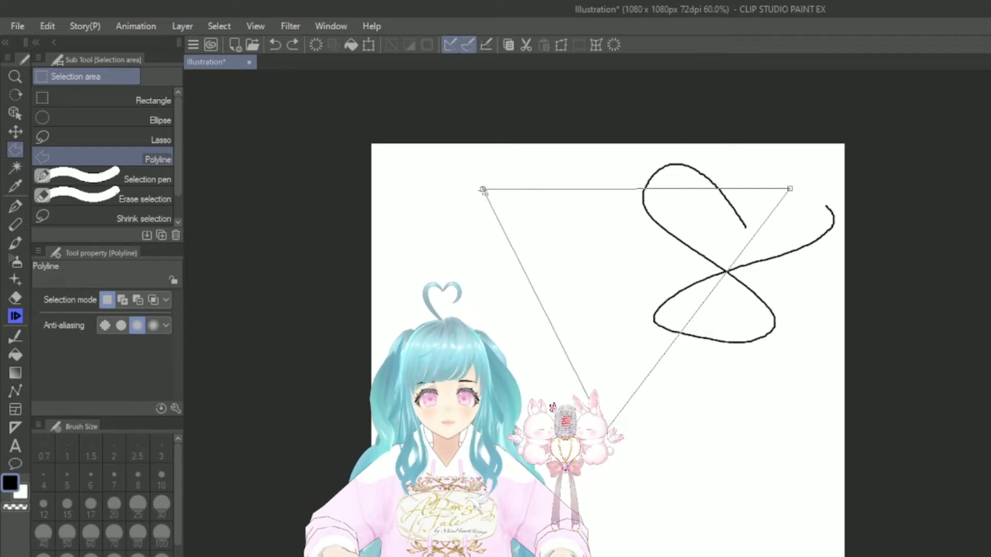
{"action": "left_click", "coordinate": [482, 189]}
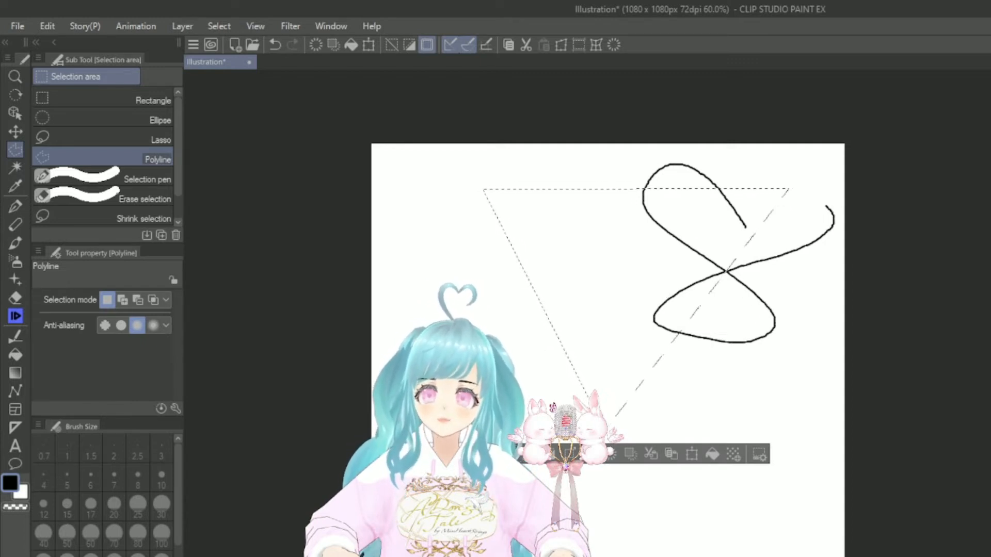
{"action": "key", "text": "ctrl+d"}
{"action": "scroll", "coordinate": [106, 150], "scroll_direction": "down", "scroll_amount": 1}
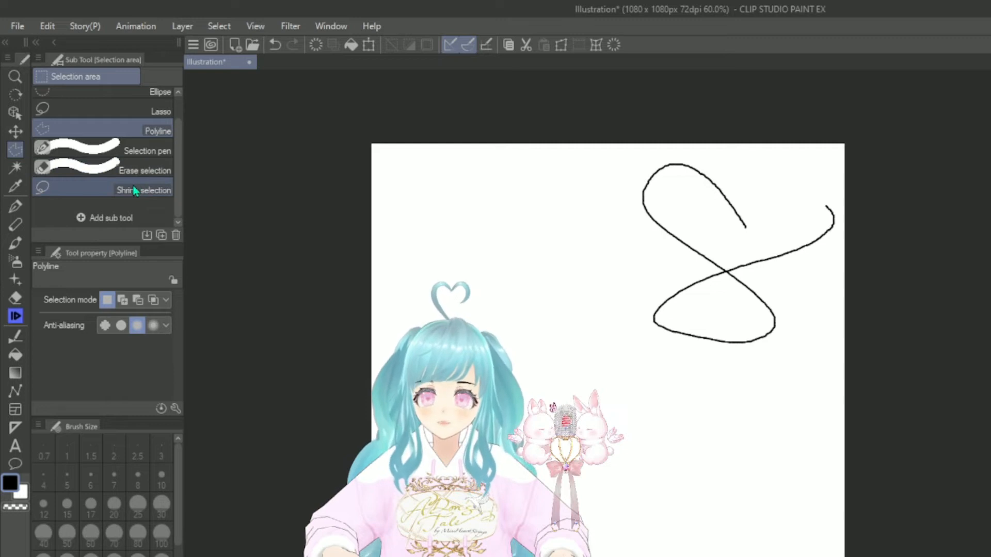
Select the looping line with Auto select, referring to the editing layer only.
{"action": "left_click", "coordinate": [17, 170]}
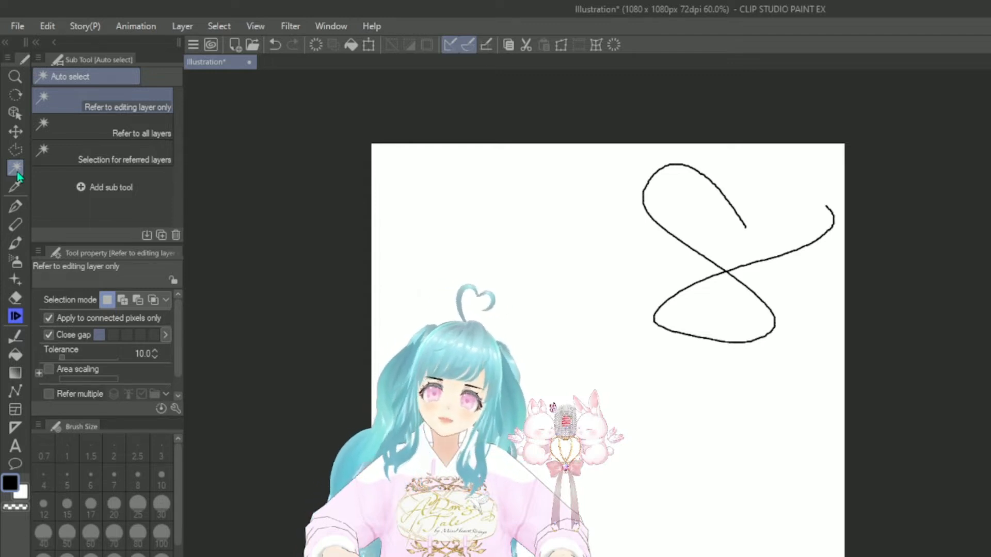
{"action": "left_click", "coordinate": [706, 176]}
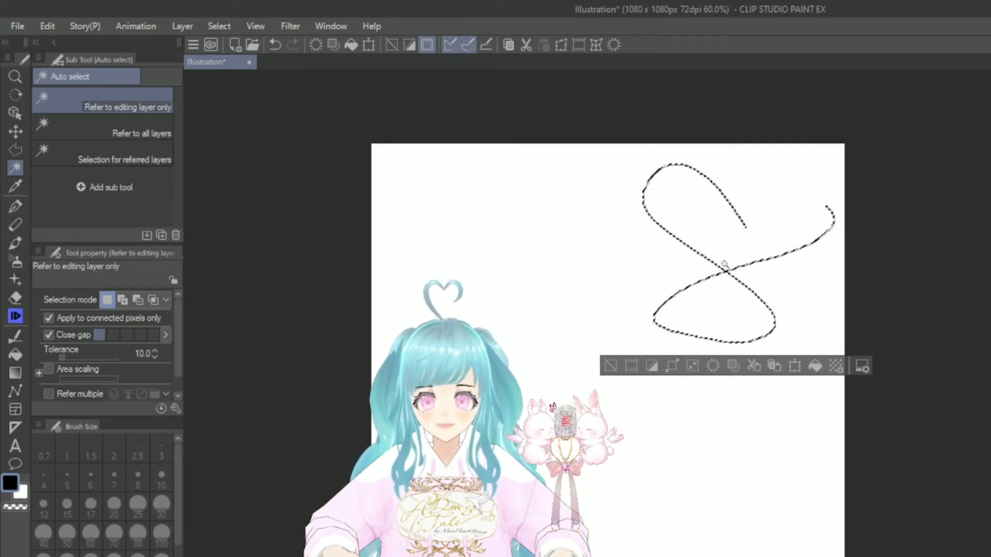
{"action": "scroll", "coordinate": [756, 222], "scroll_direction": "up", "scroll_amount": 3}
{"action": "scroll", "coordinate": [758, 221], "scroll_direction": "down", "scroll_amount": 3}
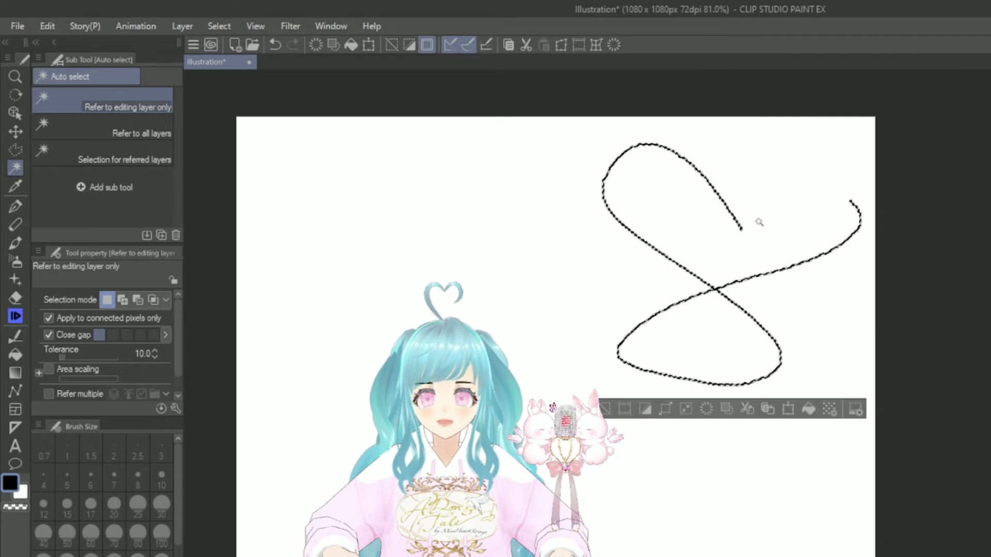
Clear the selection and sample the line's black and the canvas's white with the Eyedropper set to Obtain display color.
{"action": "left_click", "coordinate": [16, 190]}
{"action": "left_click", "coordinate": [560, 342]}
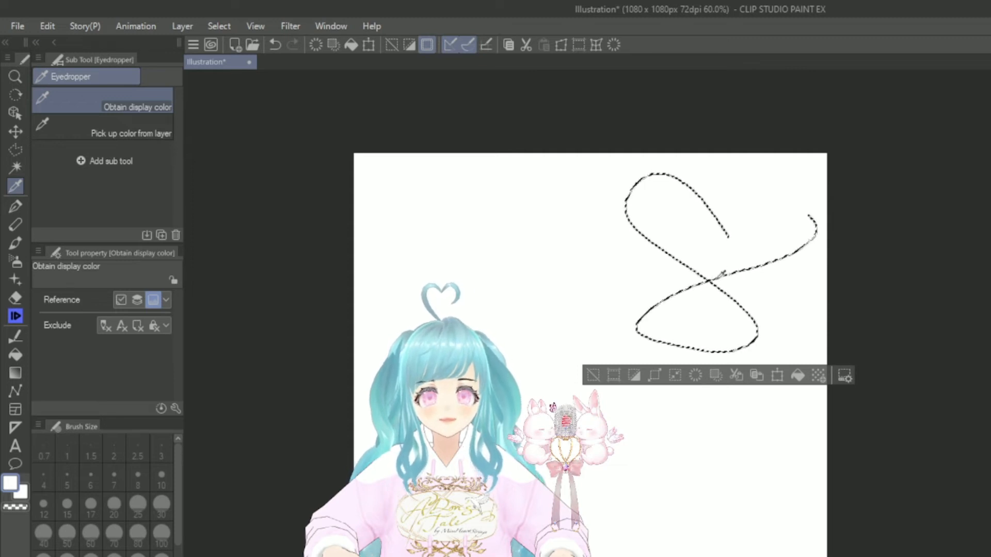
{"action": "key", "text": "ctrl+d"}
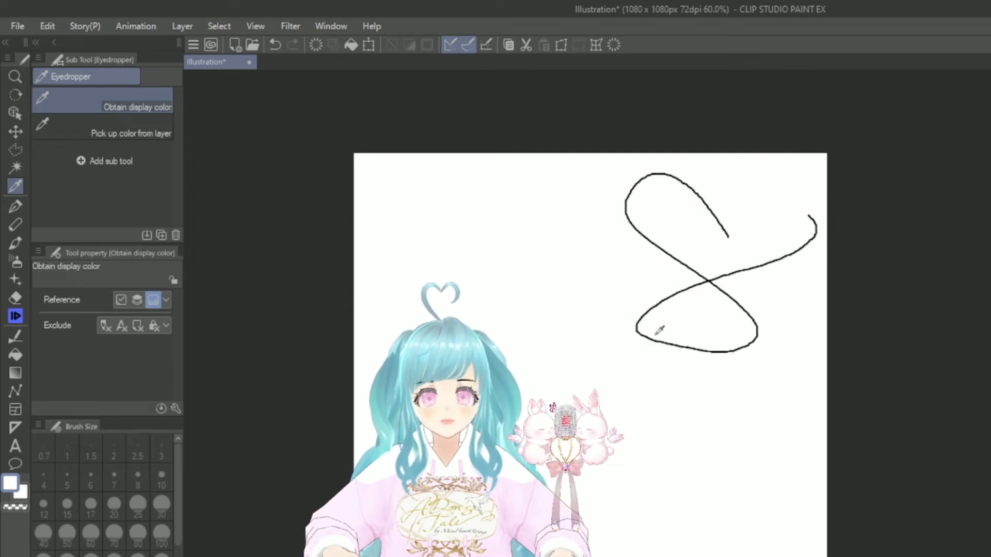
{"action": "left_click", "coordinate": [711, 278]}
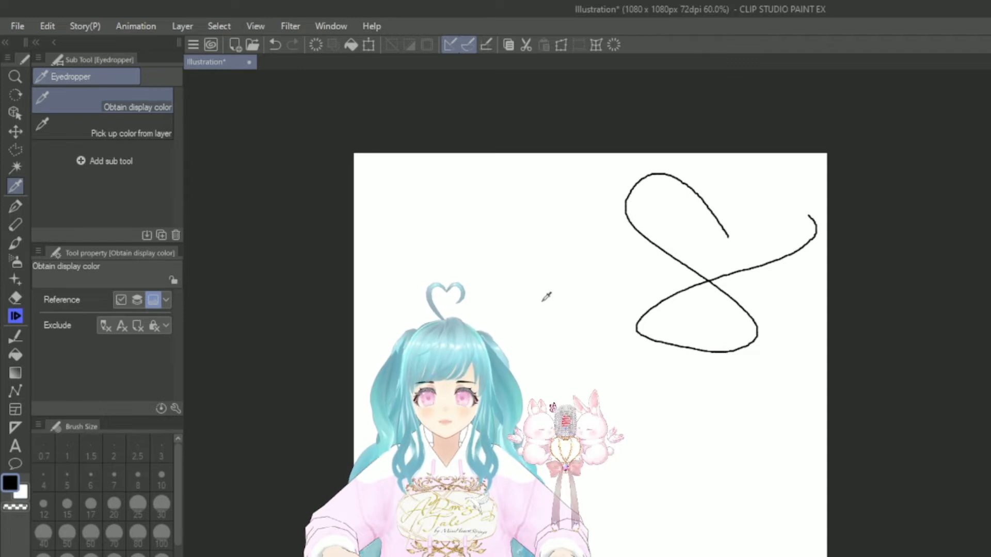
{"action": "left_click", "coordinate": [579, 265]}
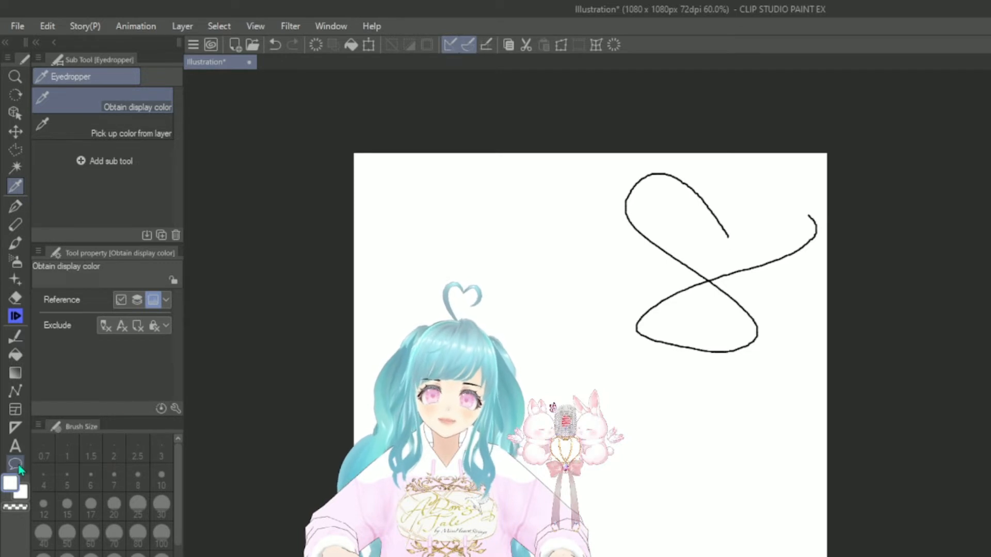
Inspect the main color's settings without changing them, and view the Eyedropper's Pick up color from layer sub tool.
{"action": "double_click", "coordinate": [10, 479]}
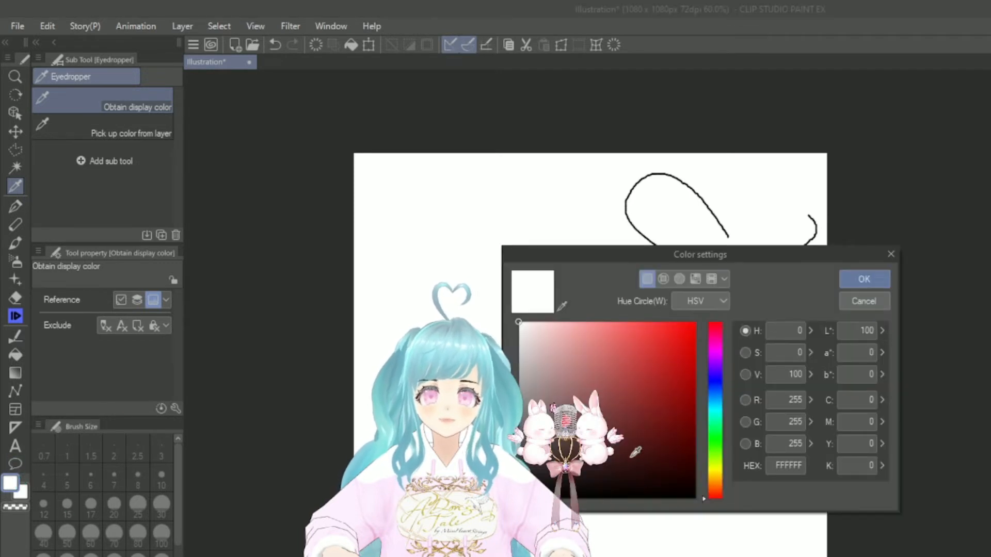
{"action": "left_click", "coordinate": [883, 302]}
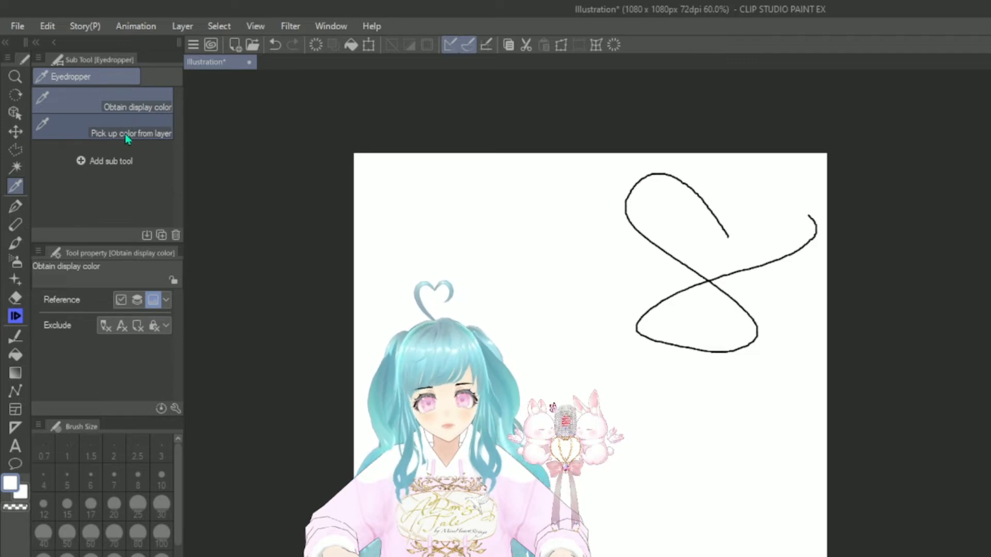
{"action": "left_click", "coordinate": [151, 134]}
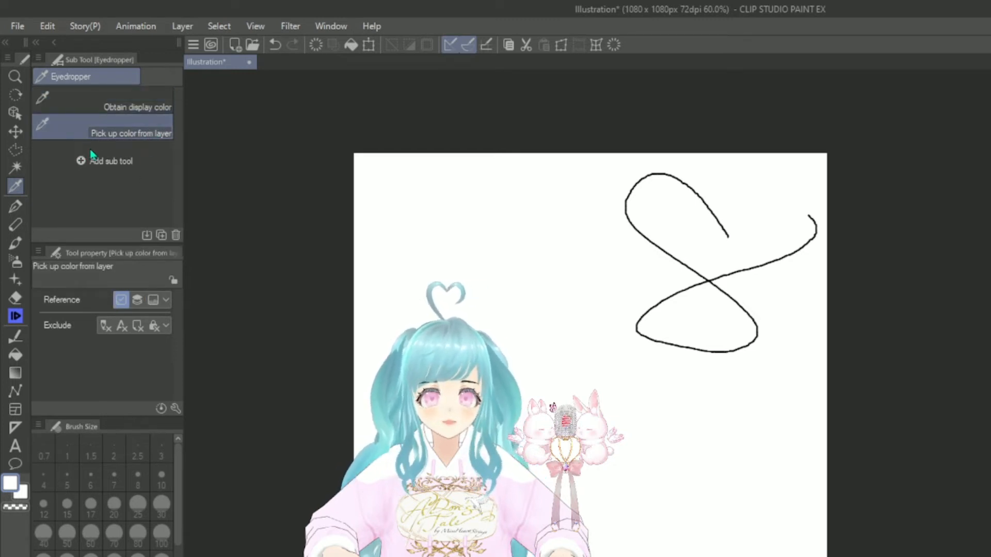
{"action": "left_click", "coordinate": [148, 111]}
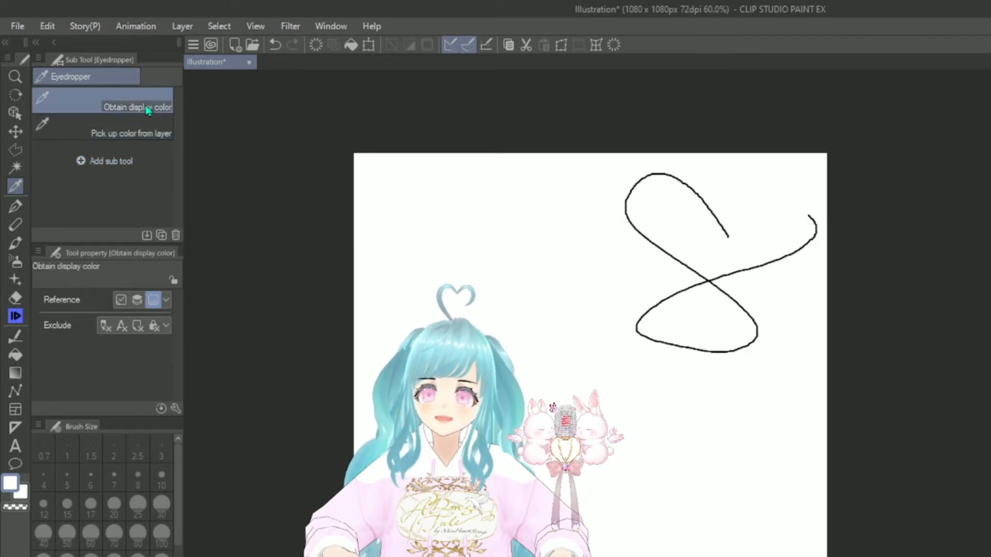
Look through the Pen sub tools, including the Mapping pen, Turnip pen, Calligraphy and the DAEPEN brushes.
{"action": "left_click", "coordinate": [15, 206]}
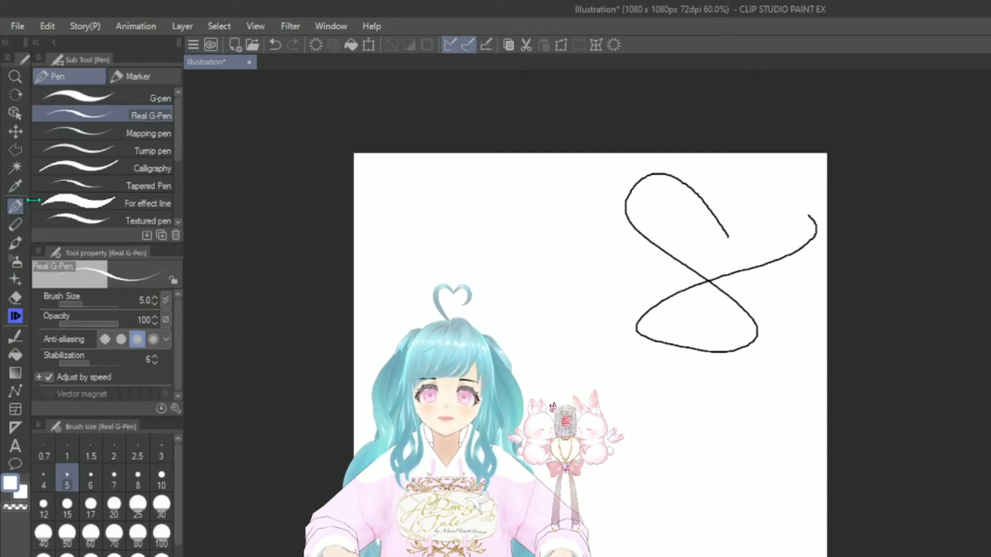
{"action": "scroll", "coordinate": [99, 104], "scroll_direction": "down", "scroll_amount": 3}
{"action": "scroll", "coordinate": [137, 194], "scroll_direction": "up", "scroll_amount": 3}
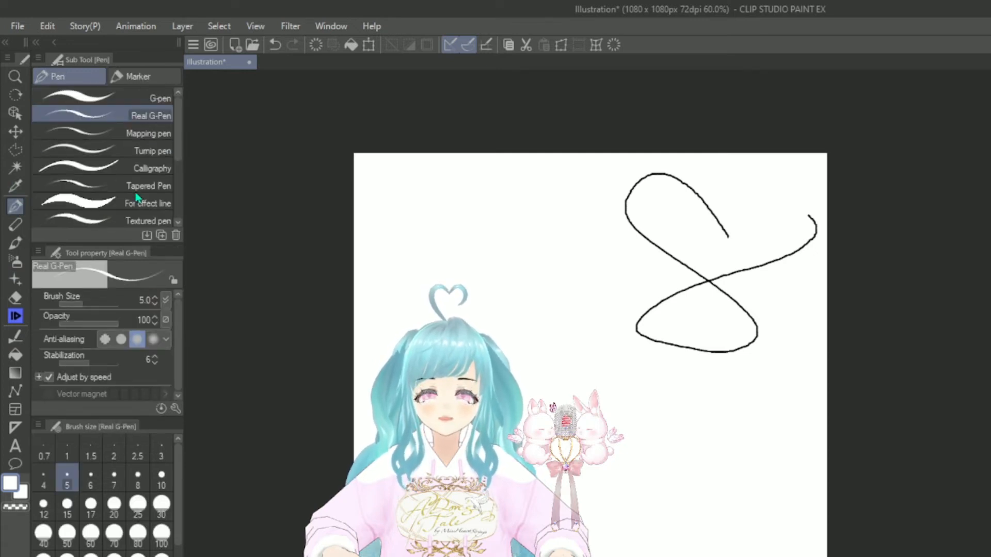
{"action": "scroll", "coordinate": [138, 194], "scroll_direction": "down", "scroll_amount": 4}
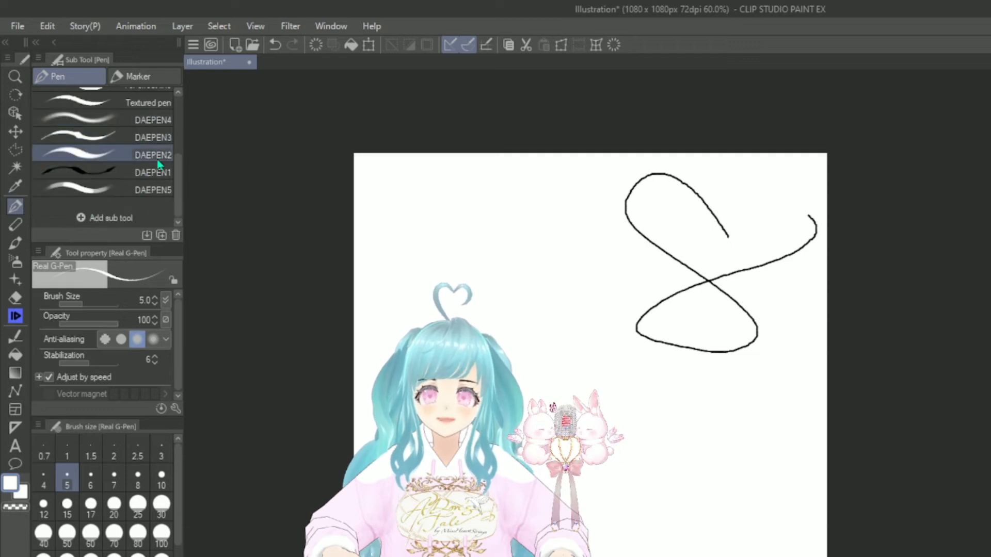
{"action": "scroll", "coordinate": [134, 136], "scroll_direction": "up", "scroll_amount": 5}
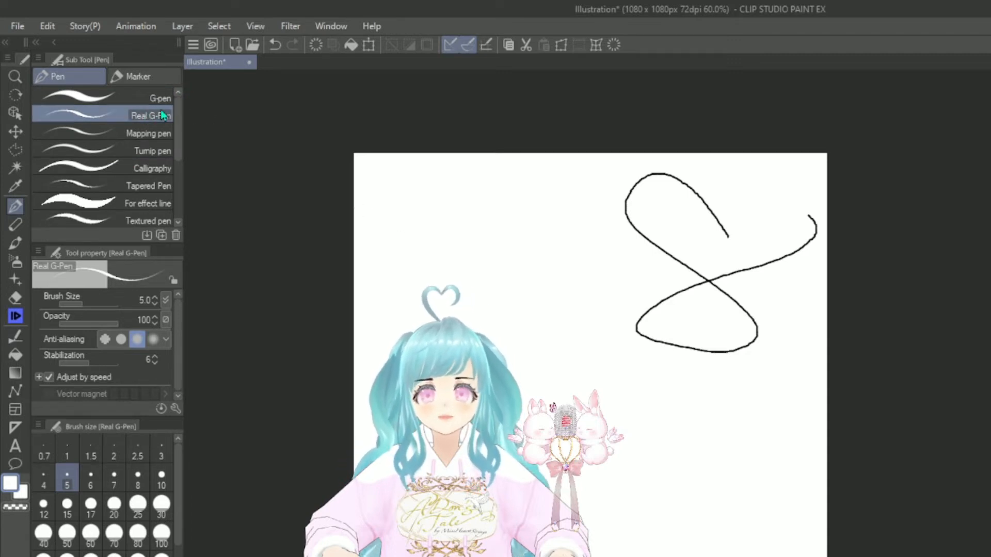
{"action": "left_click", "coordinate": [155, 134]}
{"action": "left_click", "coordinate": [149, 151]}
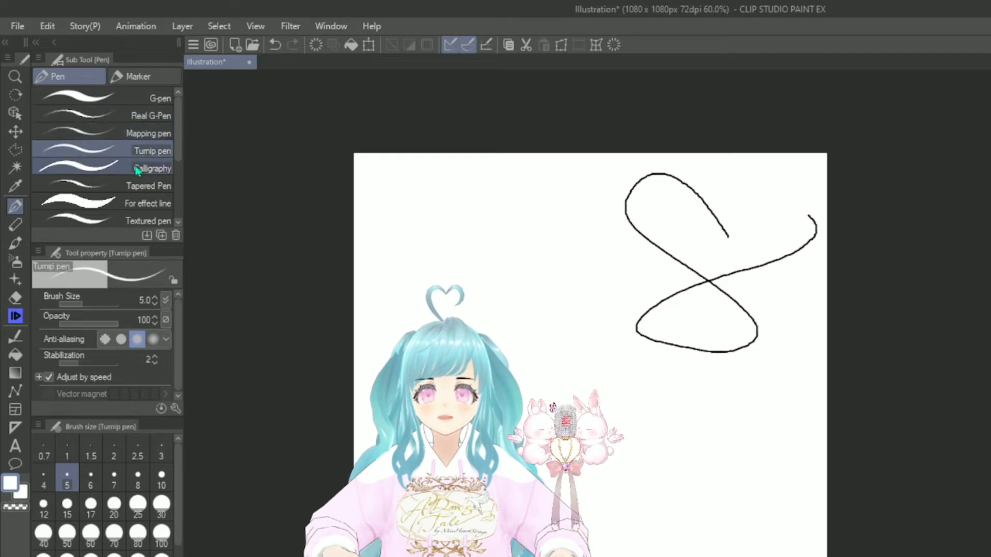
{"action": "left_click", "coordinate": [139, 168]}
{"action": "left_click", "coordinate": [134, 118]}
{"action": "left_click", "coordinate": [146, 100]}
{"action": "left_click", "coordinate": [142, 153]}
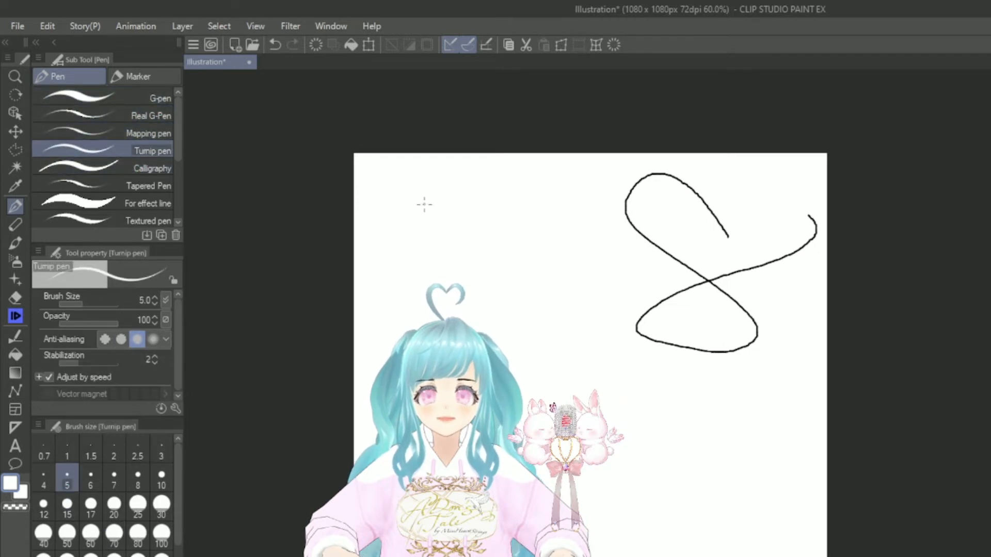
Set the main color to black and draw thick freehand strokes with the G-pen at size 70, overlapping the looping line.
{"action": "left_click", "coordinate": [152, 98]}
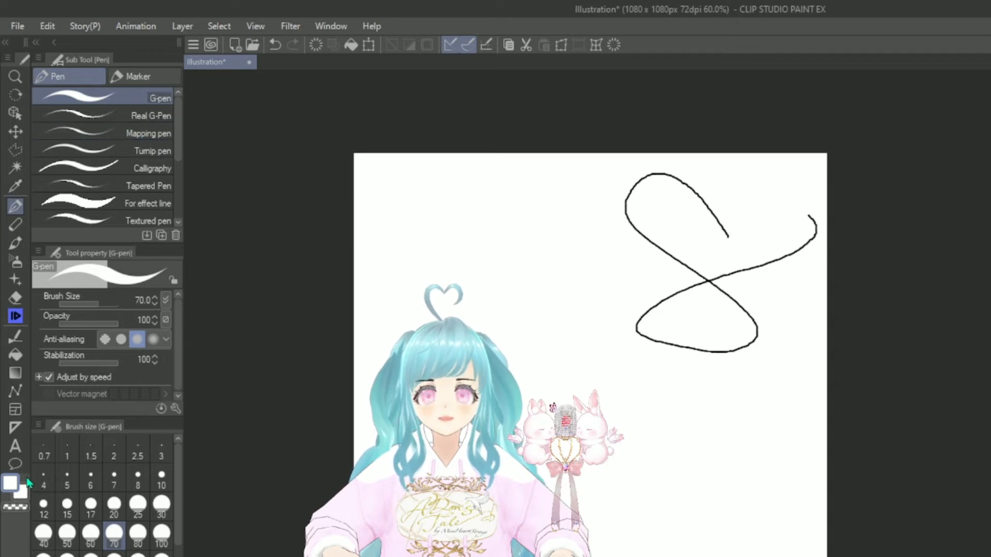
{"action": "double_click", "coordinate": [11, 485]}
{"action": "left_click", "coordinate": [520, 496]}
{"action": "left_click", "coordinate": [870, 284]}
{"action": "mouse_move", "coordinate": [464, 258]}
{"action": "left_mouse_down"}
{"action": "mouse_move", "coordinate": [576, 180]}
{"action": "mouse_move", "coordinate": [485, 272]}
{"action": "left_mouse_up"}
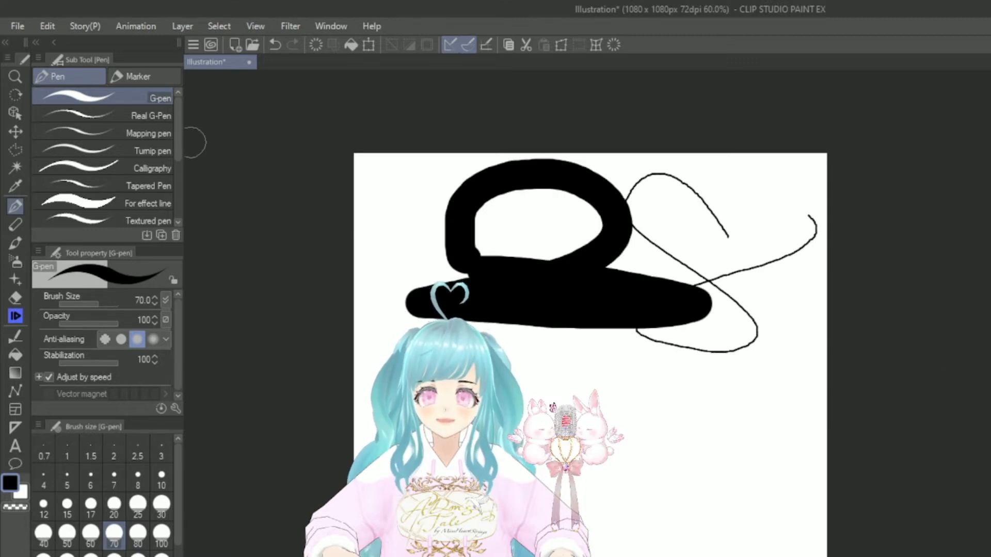
Scribble pink Marker pen strokes over the thick black loop, at brush size 5 and again at size 17.
{"action": "left_click", "coordinate": [139, 76]}
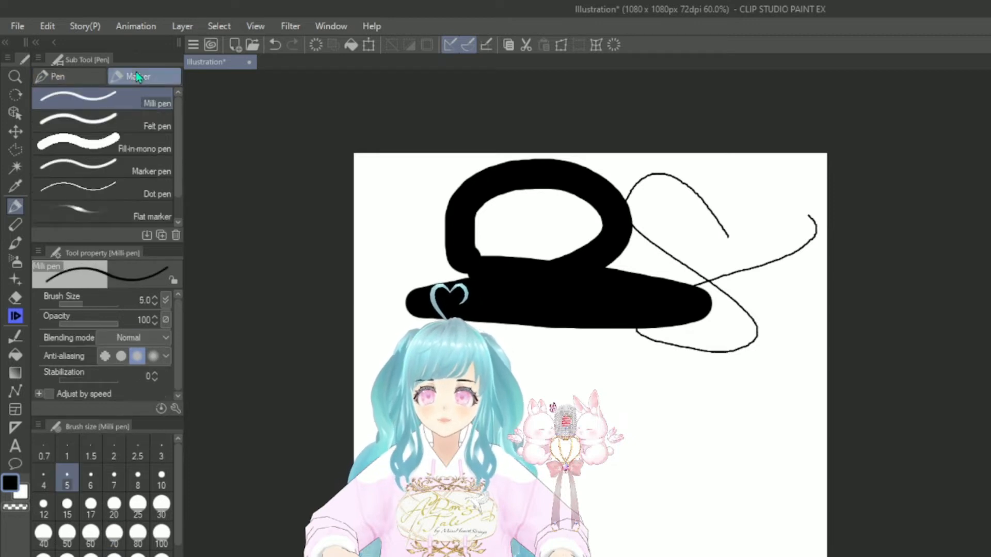
{"action": "left_click", "coordinate": [135, 124]}
{"action": "left_click", "coordinate": [138, 168]}
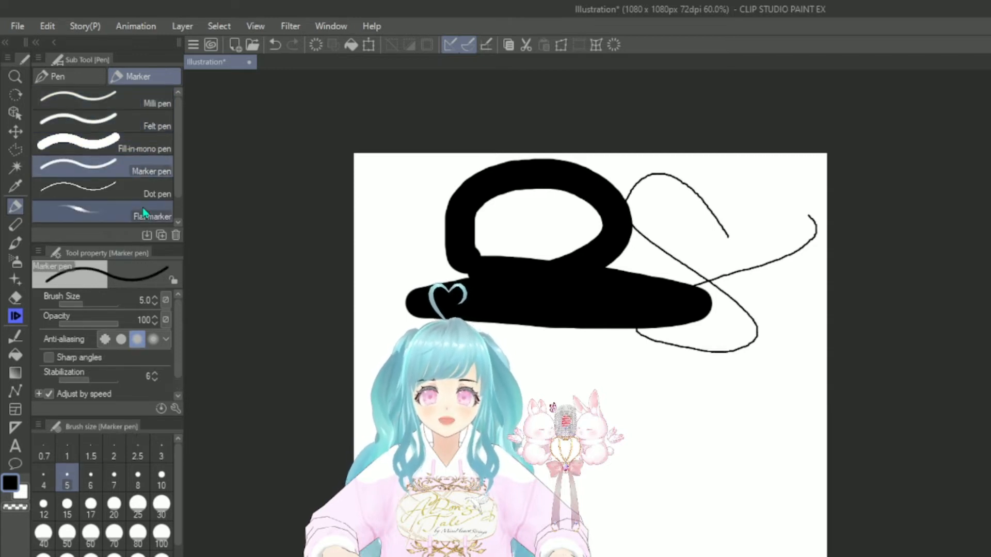
{"action": "left_click", "coordinate": [124, 555]}
{"action": "mouse_move", "coordinate": [546, 205]}
{"action": "left_mouse_down"}
{"action": "mouse_move", "coordinate": [588, 207]}
{"action": "mouse_move", "coordinate": [547, 180]}
{"action": "mouse_move", "coordinate": [516, 248]}
{"action": "mouse_move", "coordinate": [572, 241]}
{"action": "left_mouse_up"}
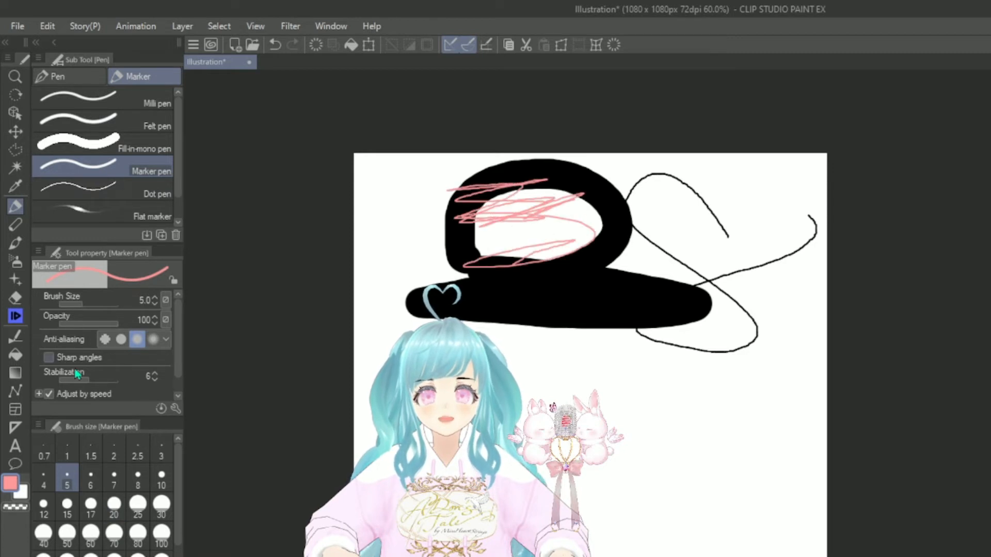
{"action": "left_click", "coordinate": [90, 505]}
{"action": "mouse_move", "coordinate": [467, 190]}
{"action": "left_mouse_down"}
{"action": "mouse_move", "coordinate": [583, 202]}
{"action": "mouse_move", "coordinate": [530, 246]}
{"action": "mouse_move", "coordinate": [646, 347]}
{"action": "left_mouse_up"}
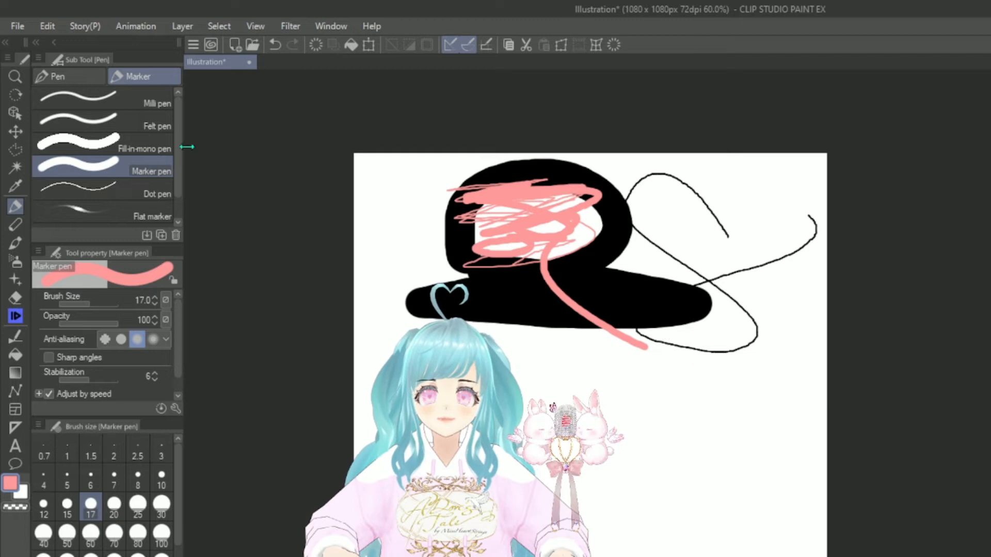
Draw a thin pink Dot pen line beside the black loop and scribble over the drawing with the Flat marker at size 50.
{"action": "left_click", "coordinate": [103, 190]}
{"action": "left_click_drag", "start_coordinate": [443, 206], "coordinate": [354, 279]}
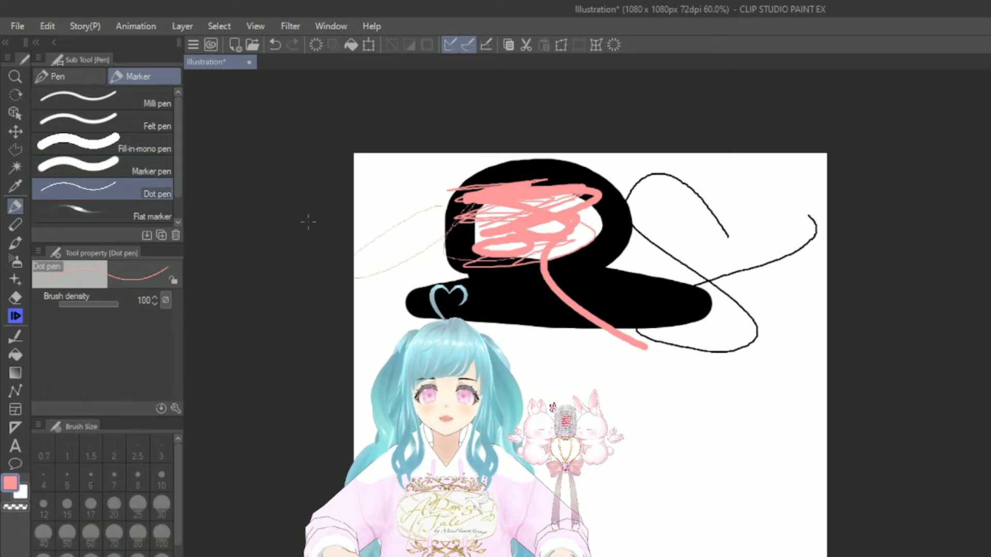
{"action": "left_click", "coordinate": [103, 212]}
{"action": "mouse_move", "coordinate": [392, 252]}
{"action": "left_mouse_down"}
{"action": "mouse_move", "coordinate": [482, 168]}
{"action": "mouse_move", "coordinate": [516, 265]}
{"action": "mouse_move", "coordinate": [686, 269]}
{"action": "mouse_move", "coordinate": [601, 198]}
{"action": "mouse_move", "coordinate": [469, 221]}
{"action": "mouse_move", "coordinate": [759, 243]}
{"action": "mouse_move", "coordinate": [741, 256]}
{"action": "mouse_move", "coordinate": [722, 336]}
{"action": "mouse_move", "coordinate": [753, 220]}
{"action": "left_mouse_up"}
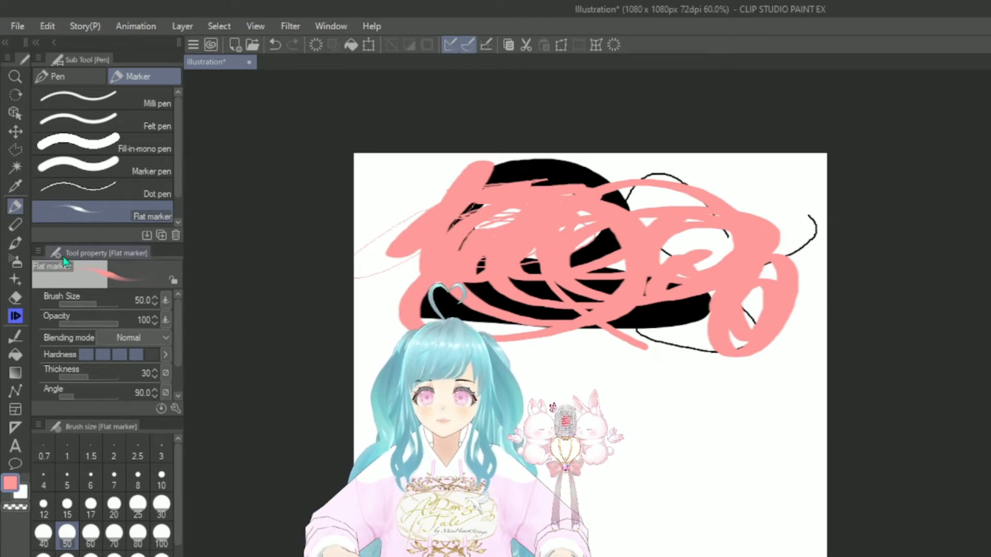
Scribble loose pink circles below the thick strokes with the Design pencil at size 4.
{"action": "left_click", "coordinate": [14, 227]}
{"action": "left_click", "coordinate": [80, 79]}
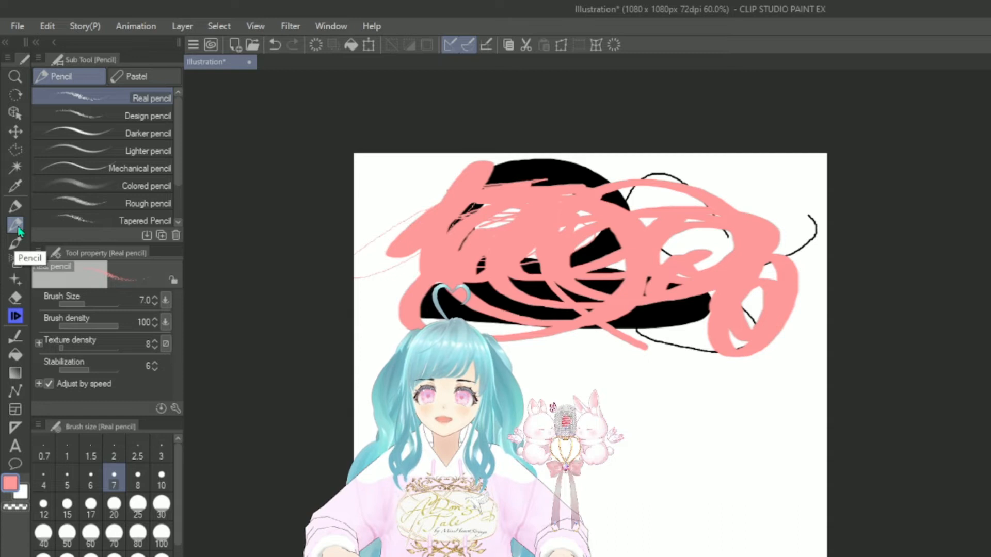
{"action": "scroll", "coordinate": [103, 155], "scroll_direction": "down", "scroll_amount": 2}
{"action": "scroll", "coordinate": [131, 167], "scroll_direction": "up", "scroll_amount": 3}
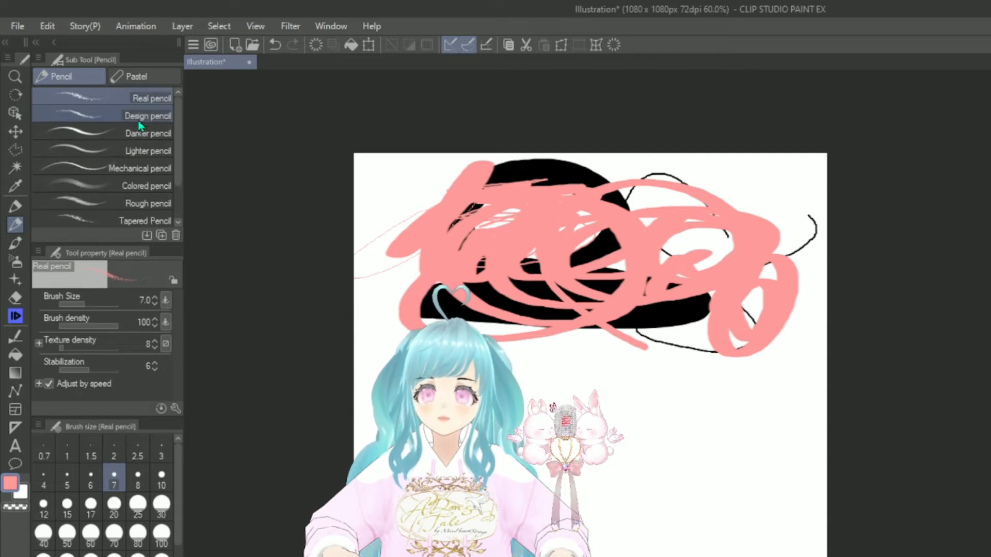
{"action": "left_click", "coordinate": [85, 117]}
{"action": "mouse_move", "coordinate": [546, 392]}
{"action": "left_mouse_down"}
{"action": "mouse_move", "coordinate": [737, 457]}
{"action": "mouse_move", "coordinate": [594, 358]}
{"action": "mouse_move", "coordinate": [662, 481]}
{"action": "mouse_move", "coordinate": [671, 356]}
{"action": "mouse_move", "coordinate": [609, 413]}
{"action": "mouse_move", "coordinate": [626, 400]}
{"action": "left_mouse_up"}
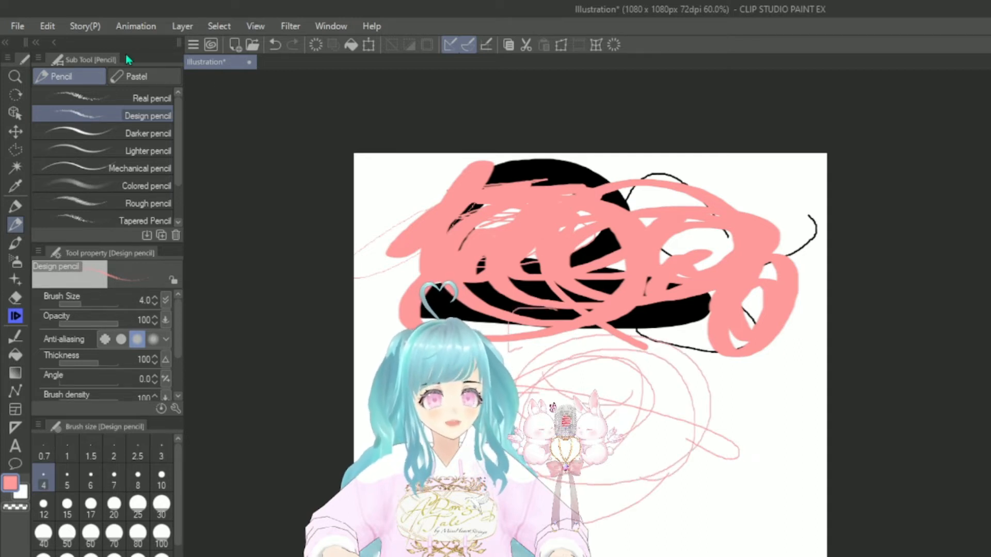
Scribble pink strokes across the drawing with the Chalk pastel at size 7.5.
{"action": "left_click", "coordinate": [148, 80]}
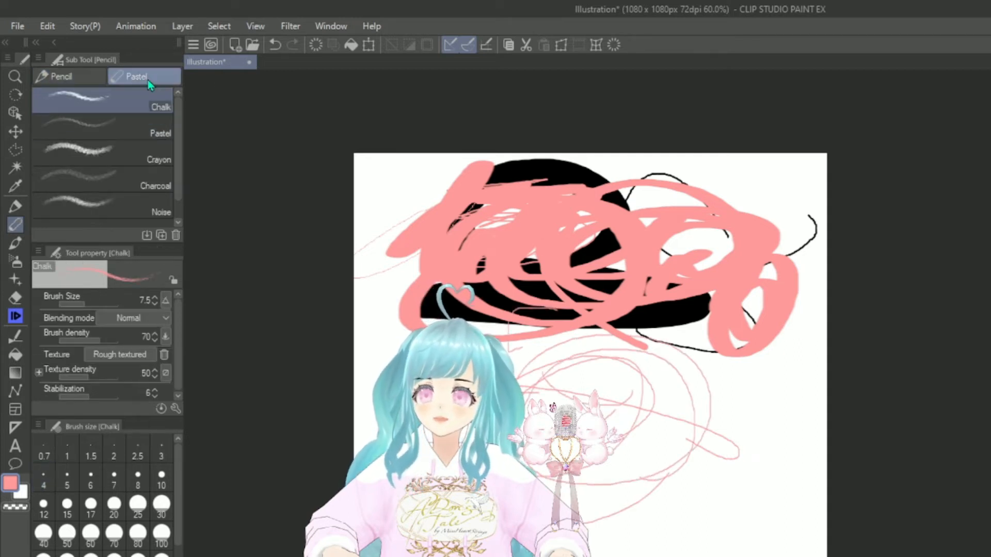
{"action": "mouse_move", "coordinate": [399, 195]}
{"action": "left_mouse_down"}
{"action": "mouse_move", "coordinate": [472, 212]}
{"action": "mouse_move", "coordinate": [563, 361]}
{"action": "mouse_move", "coordinate": [529, 365]}
{"action": "left_mouse_up"}
{"action": "mouse_move", "coordinate": [619, 387]}
{"action": "left_mouse_down"}
{"action": "mouse_move", "coordinate": [632, 330]}
{"action": "mouse_move", "coordinate": [691, 462]}
{"action": "mouse_move", "coordinate": [546, 190]}
{"action": "left_mouse_up"}
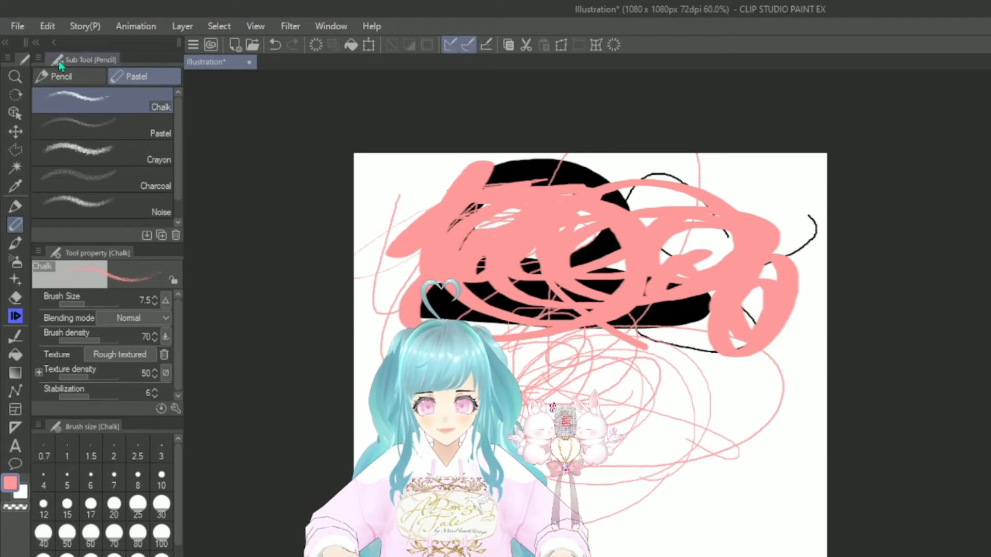
Move the Pencil sub tool group into the Pen tool and check it alongside the Pen and Marker groups.
{"action": "left_click", "coordinate": [62, 76]}
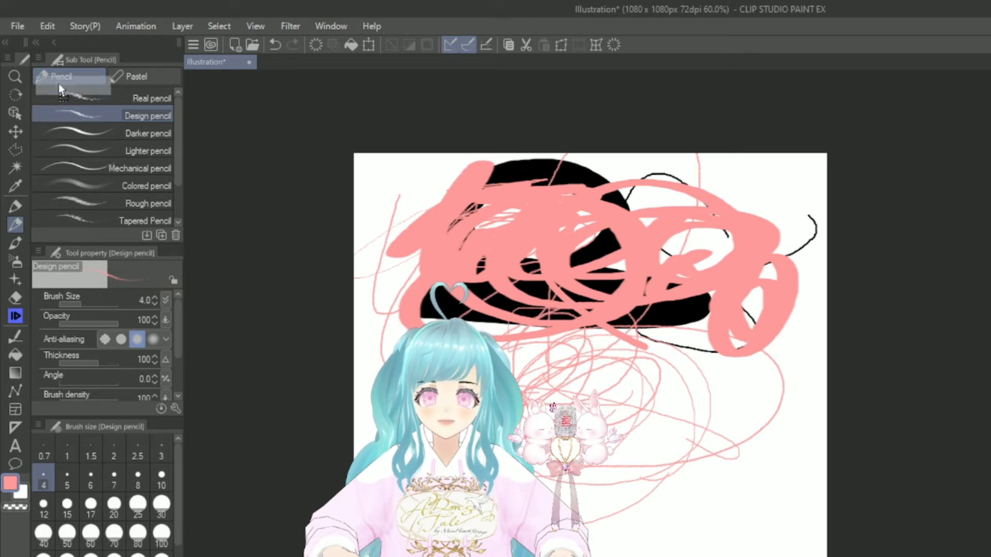
{"action": "left_click_drag", "start_coordinate": [66, 116], "coordinate": [14, 211]}
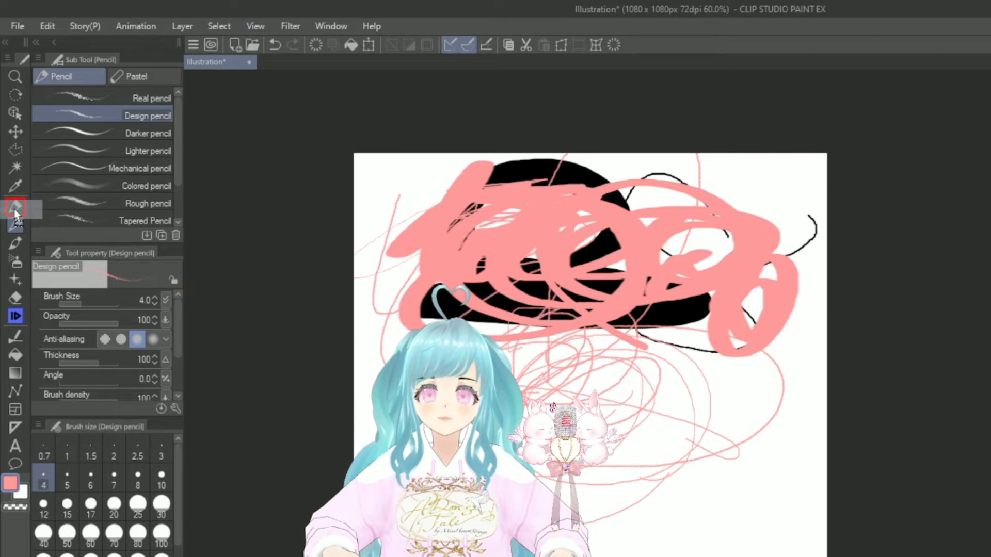
{"action": "left_click_drag", "start_coordinate": [15, 216], "coordinate": [15, 216]}
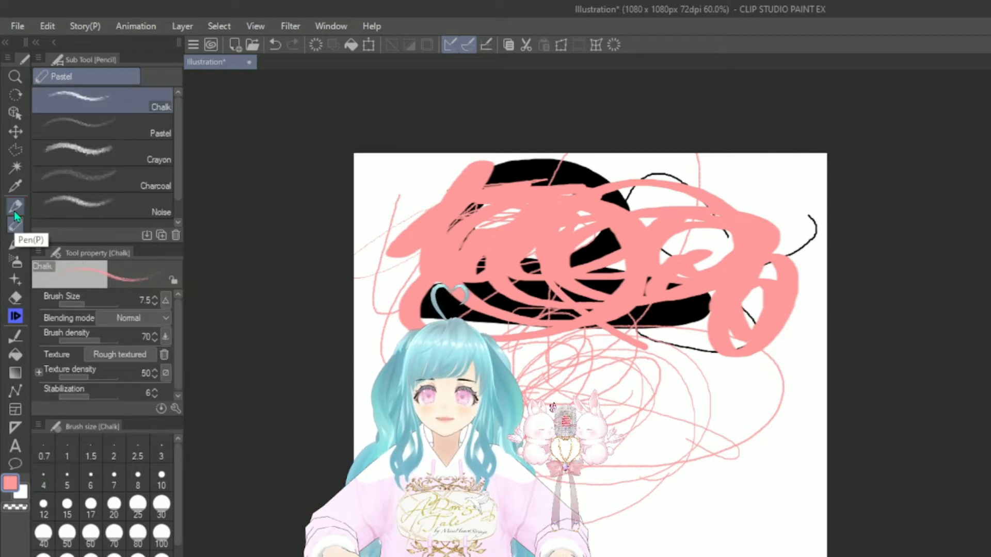
{"action": "left_click", "coordinate": [15, 212]}
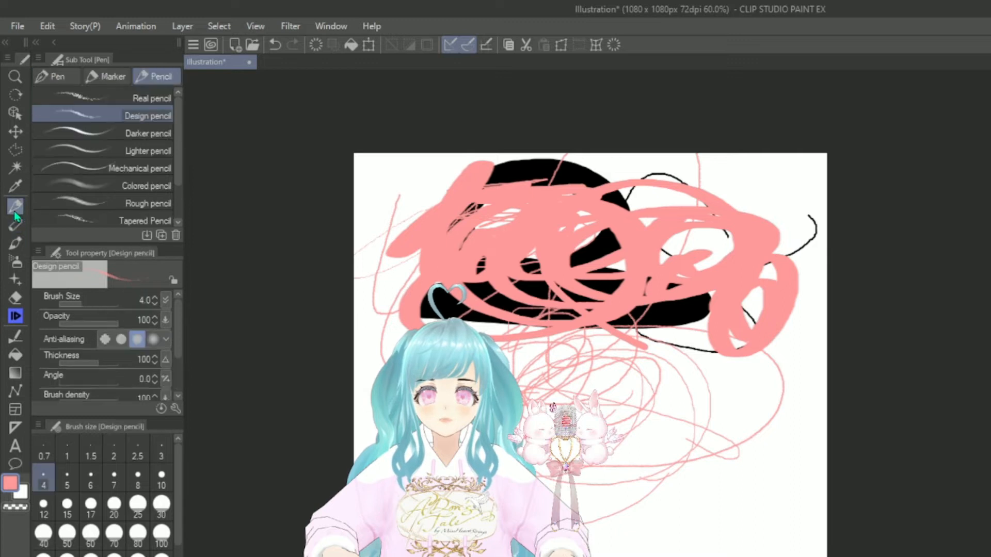
{"action": "left_click", "coordinate": [55, 81]}
{"action": "left_click", "coordinate": [105, 76]}
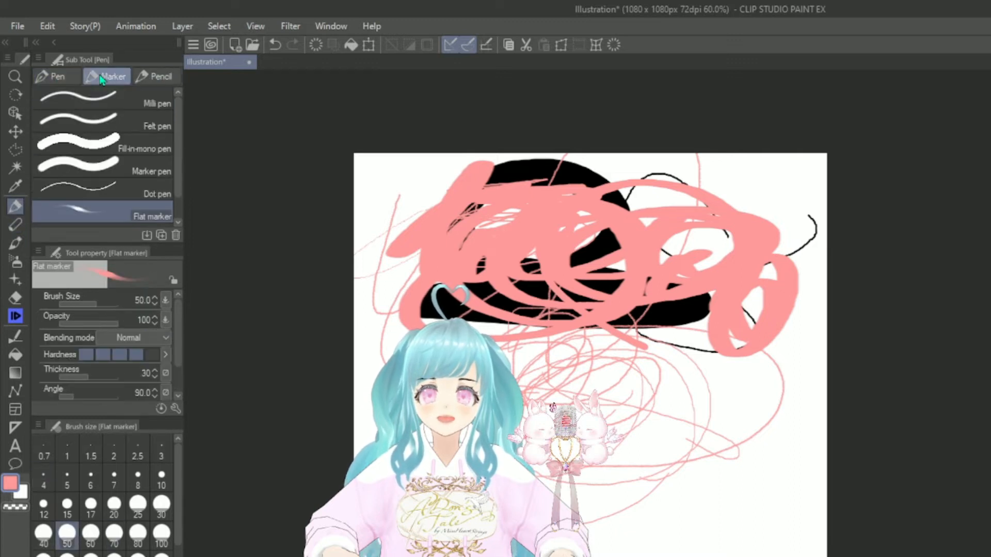
{"action": "left_click", "coordinate": [155, 77]}
{"action": "left_click", "coordinate": [101, 75]}
{"action": "left_click", "coordinate": [156, 78]}
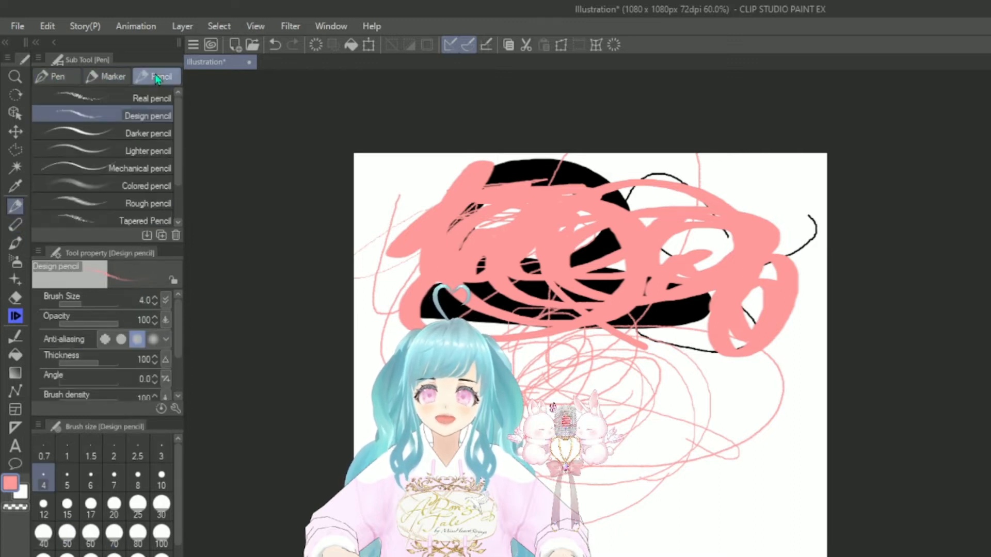
Move the Pastel sub tool group into the Pen tool and go through the tool's four groups, ending on Pen.
{"action": "left_click", "coordinate": [16, 226]}
{"action": "left_click", "coordinate": [91, 98]}
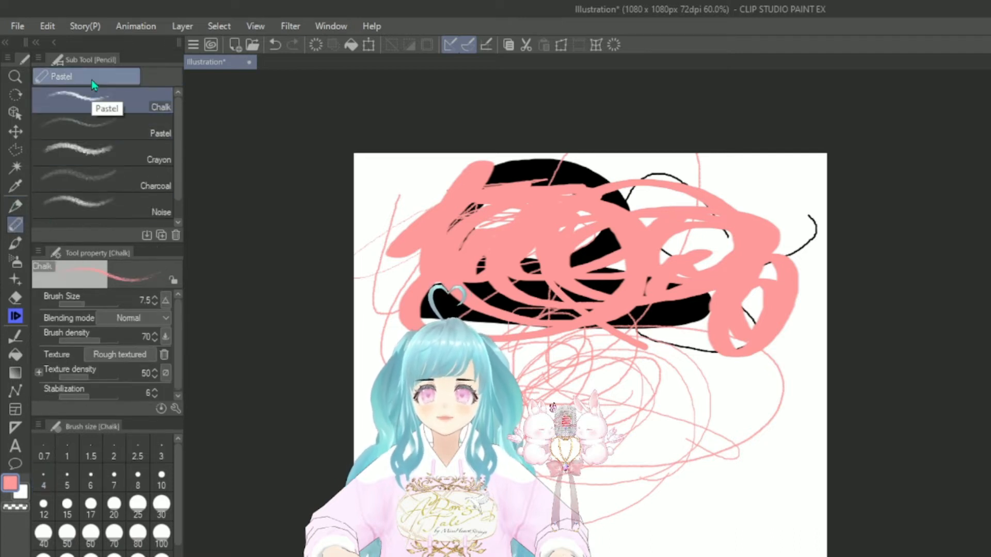
{"action": "mouse_move", "coordinate": [89, 99]}
{"action": "left_mouse_down"}
{"action": "mouse_move", "coordinate": [75, 179]}
{"action": "mouse_move", "coordinate": [35, 219]}
{"action": "mouse_move", "coordinate": [14, 211]}
{"action": "left_mouse_up"}
{"action": "left_click", "coordinate": [64, 81]}
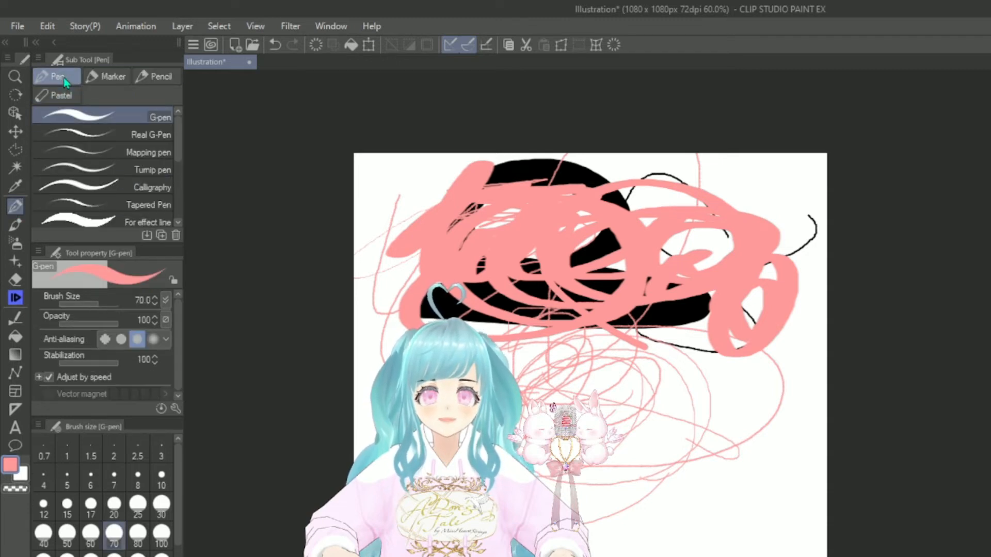
{"action": "left_click", "coordinate": [120, 78]}
{"action": "left_click", "coordinate": [155, 77]}
{"action": "left_click", "coordinate": [57, 95]}
{"action": "left_click", "coordinate": [64, 80]}
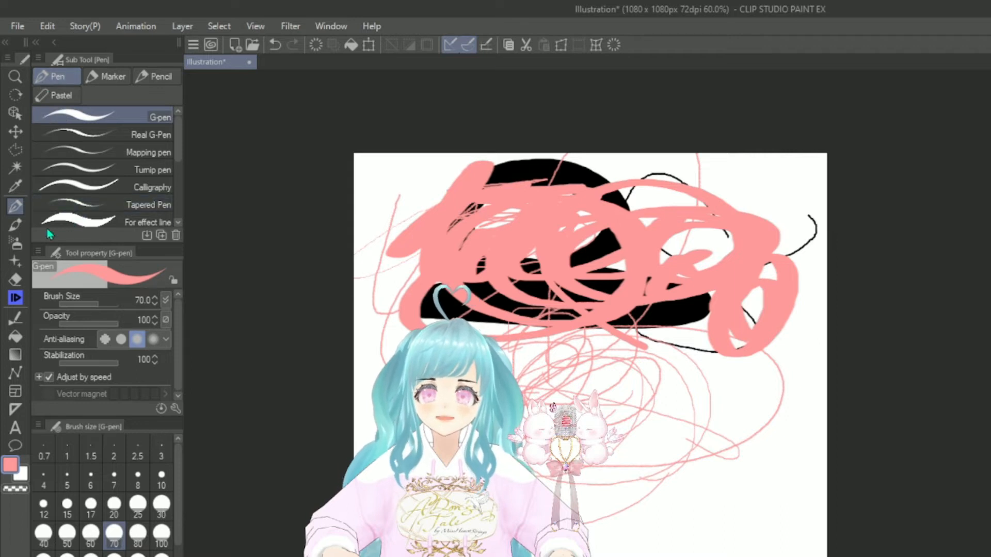
Look through the Brush tool's watercolor, realistic, thick paint and India ink groups, and the Airbrush sub tools.
{"action": "left_click", "coordinate": [12, 229]}
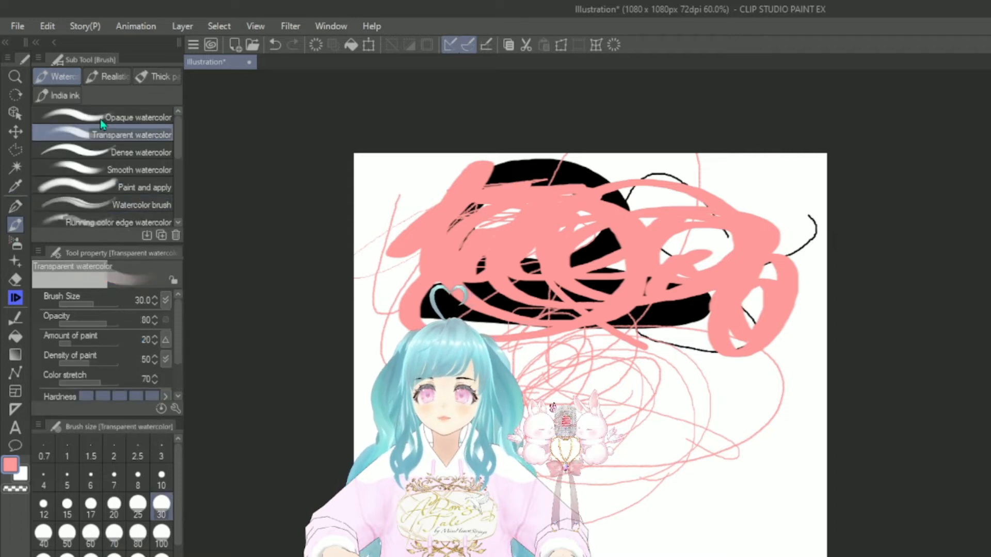
{"action": "scroll", "coordinate": [103, 155], "scroll_direction": "down", "scroll_amount": 5}
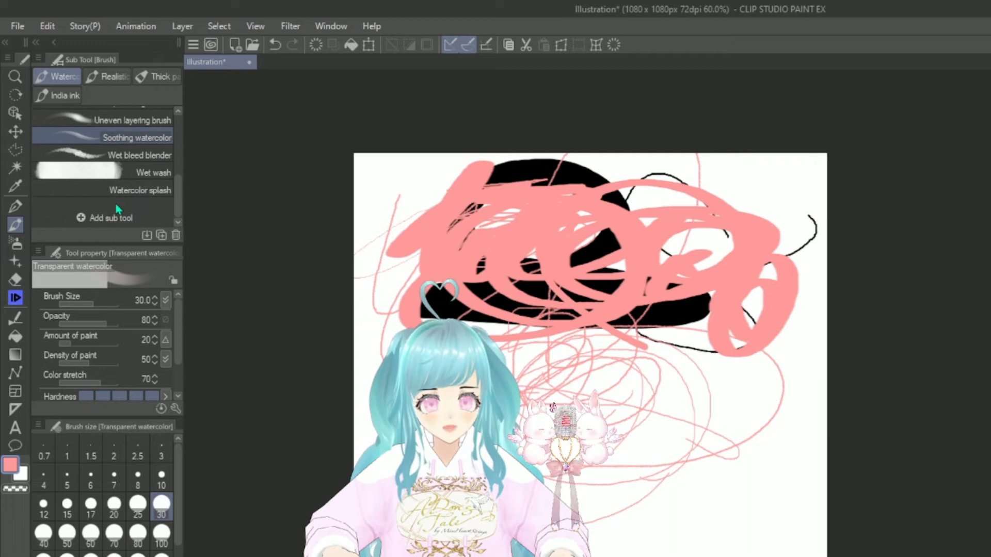
{"action": "left_click", "coordinate": [110, 78]}
{"action": "left_click", "coordinate": [158, 76]}
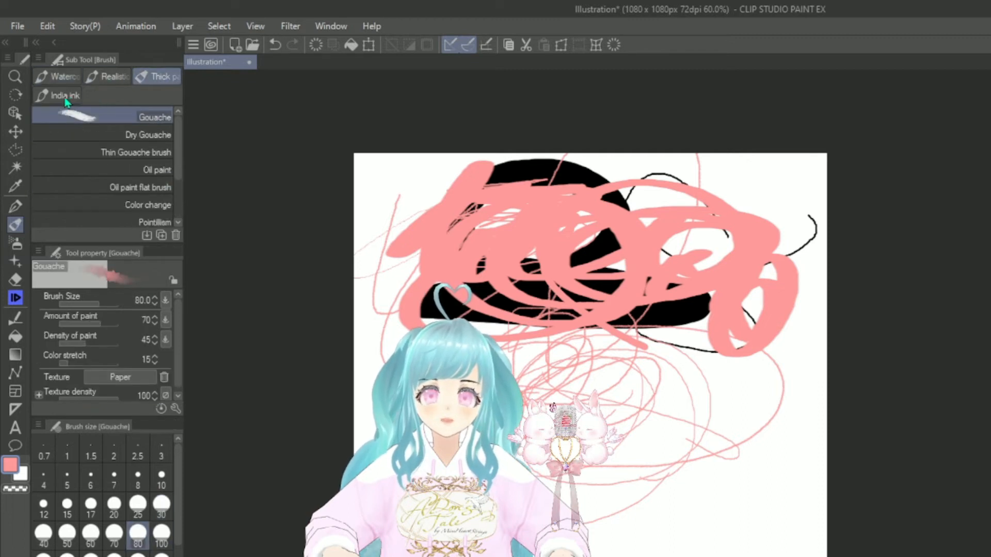
{"action": "left_click", "coordinate": [64, 96]}
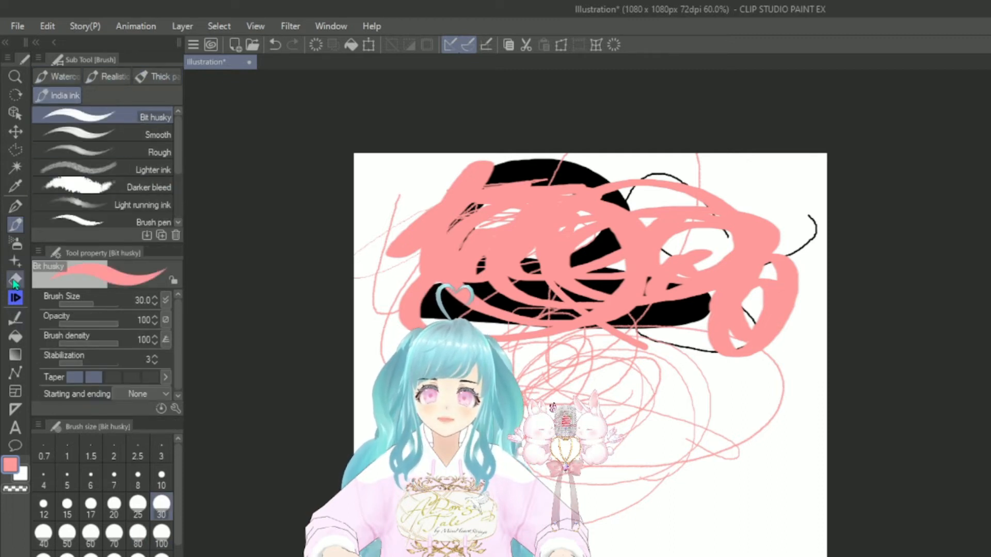
{"action": "left_click", "coordinate": [15, 247]}
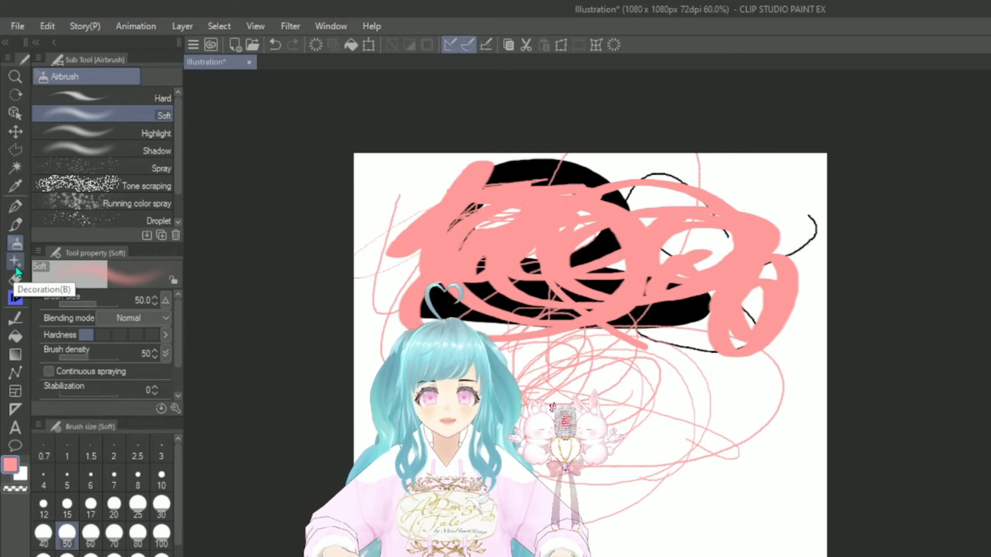
Cover the scribbles with hearts using the Heart color decoration brush at size 300.
{"action": "left_click", "coordinate": [15, 267]}
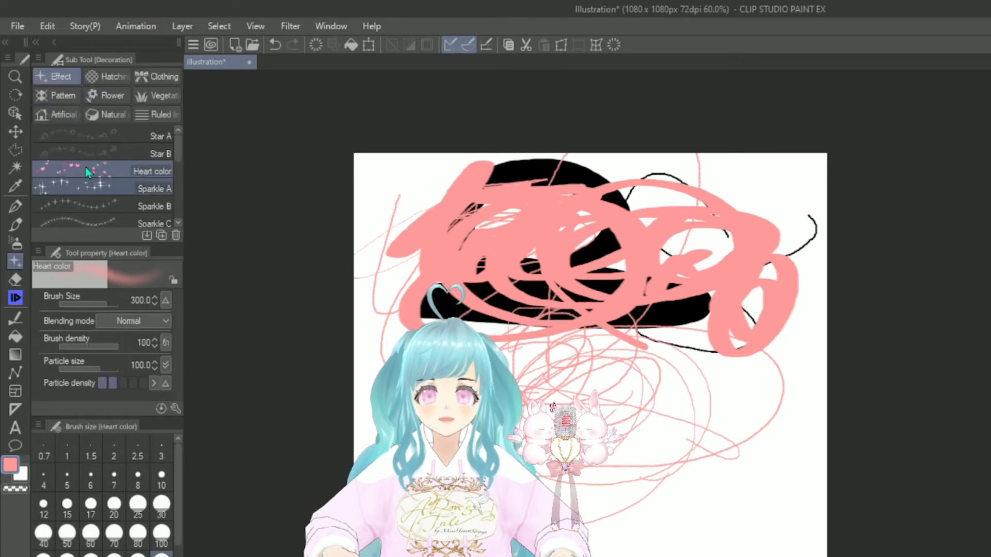
{"action": "scroll", "coordinate": [114, 165], "scroll_direction": "down", "scroll_amount": 3}
{"action": "scroll", "coordinate": [108, 181], "scroll_direction": "up", "scroll_amount": 3}
{"action": "mouse_move", "coordinate": [732, 444]}
{"action": "left_mouse_down"}
{"action": "mouse_move", "coordinate": [671, 413]}
{"action": "mouse_move", "coordinate": [586, 133]}
{"action": "mouse_move", "coordinate": [683, 225]}
{"action": "mouse_move", "coordinate": [692, 447]}
{"action": "mouse_move", "coordinate": [668, 146]}
{"action": "mouse_move", "coordinate": [609, 196]}
{"action": "mouse_move", "coordinate": [708, 235]}
{"action": "mouse_move", "coordinate": [748, 211]}
{"action": "mouse_move", "coordinate": [681, 273]}
{"action": "mouse_move", "coordinate": [609, 310]}
{"action": "mouse_move", "coordinate": [524, 321]}
{"action": "mouse_move", "coordinate": [485, 185]}
{"action": "mouse_move", "coordinate": [764, 176]}
{"action": "mouse_move", "coordinate": [575, 116]}
{"action": "mouse_move", "coordinate": [262, 271]}
{"action": "mouse_move", "coordinate": [557, 273]}
{"action": "mouse_move", "coordinate": [973, 232]}
{"action": "left_mouse_up"}
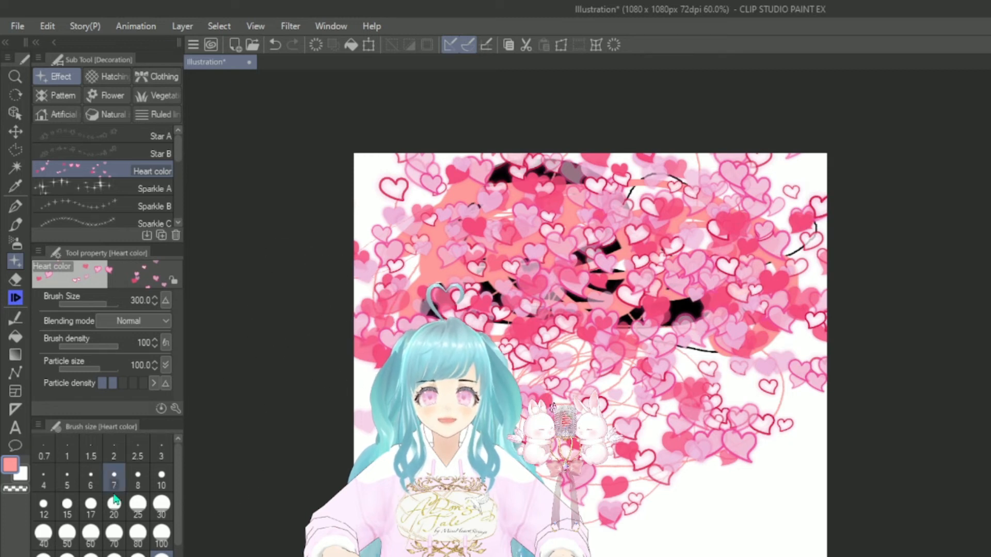
Erase wide bands across the hearts with the Hard eraser at size 30 and the Soft eraser at size 50.
{"action": "left_click", "coordinate": [16, 281]}
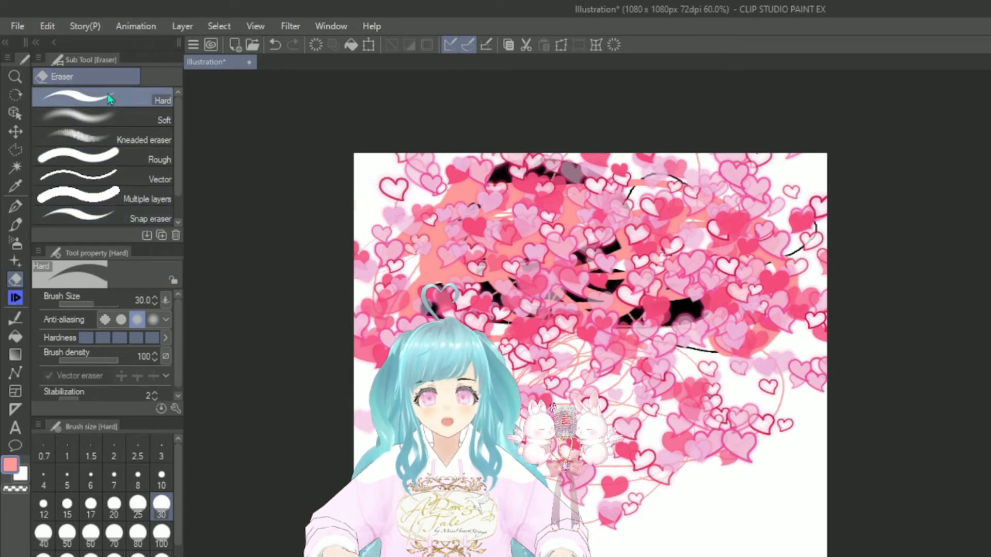
{"action": "mouse_move", "coordinate": [370, 283]}
{"action": "left_mouse_down"}
{"action": "mouse_move", "coordinate": [362, 276]}
{"action": "mouse_move", "coordinate": [199, 305]}
{"action": "mouse_move", "coordinate": [313, 343]}
{"action": "mouse_move", "coordinate": [825, 327]}
{"action": "left_mouse_up"}
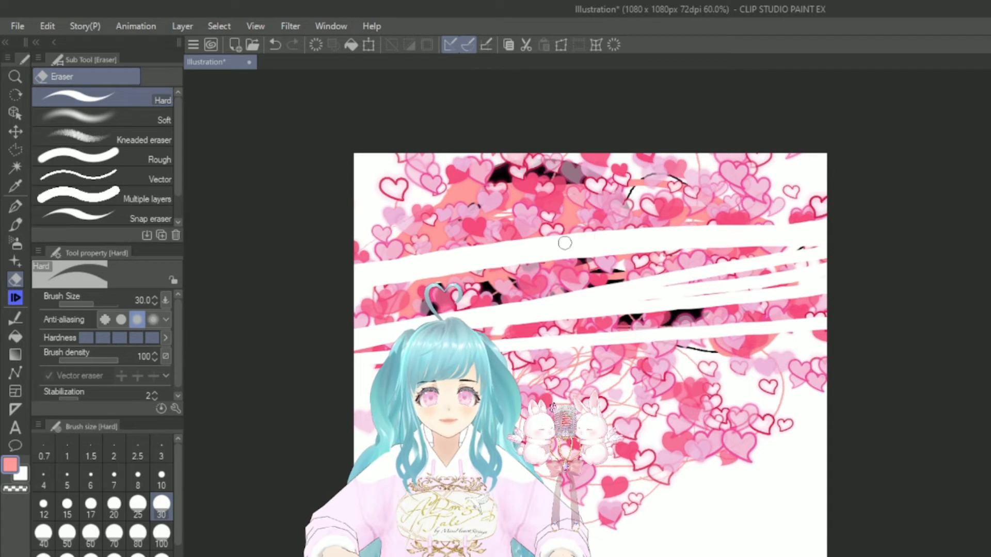
{"action": "left_click", "coordinate": [103, 116]}
{"action": "mouse_move", "coordinate": [367, 256]}
{"action": "left_mouse_down"}
{"action": "mouse_move", "coordinate": [568, 222]}
{"action": "mouse_move", "coordinate": [825, 211]}
{"action": "left_mouse_up"}
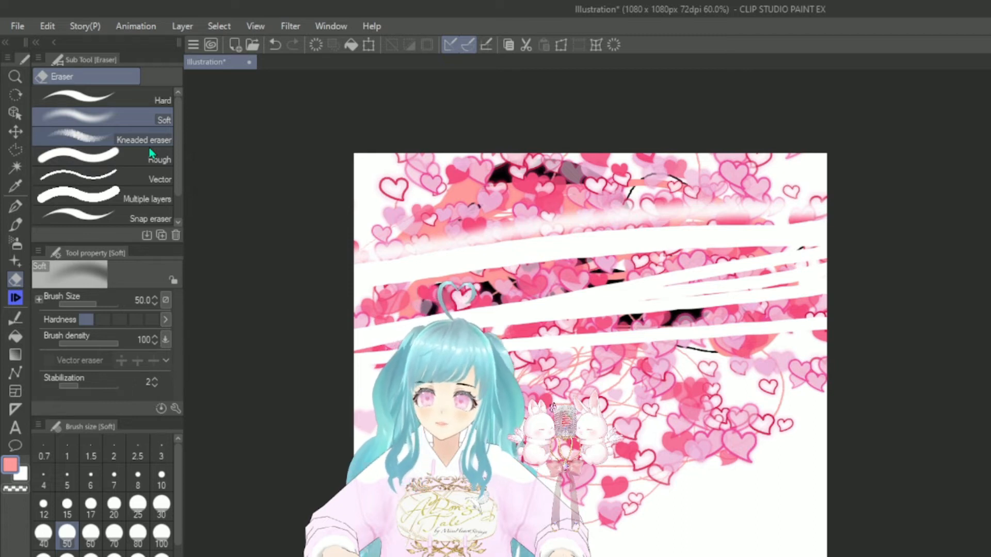
Rub out heart areas with the Kneaded eraser at size 50 and thin lines with the Vector eraser at size 3, and reselect the Hard eraser.
{"action": "left_click", "coordinate": [161, 142]}
{"action": "mouse_move", "coordinate": [485, 199]}
{"action": "left_mouse_down"}
{"action": "mouse_move", "coordinate": [459, 227]}
{"action": "mouse_move", "coordinate": [387, 237]}
{"action": "mouse_move", "coordinate": [537, 292]}
{"action": "left_mouse_up"}
{"action": "left_click", "coordinate": [103, 176]}
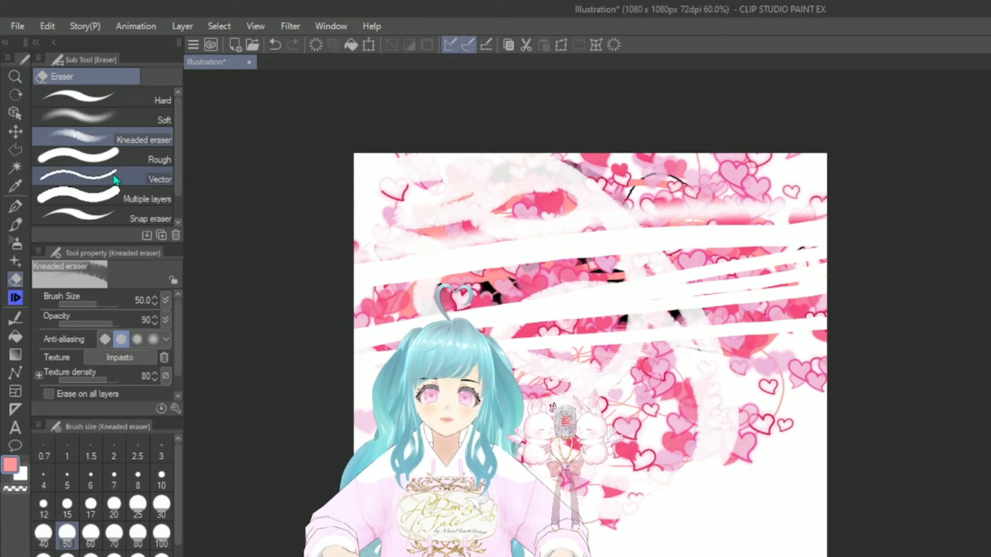
{"action": "mouse_move", "coordinate": [570, 174]}
{"action": "left_mouse_down"}
{"action": "mouse_move", "coordinate": [644, 146]}
{"action": "mouse_move", "coordinate": [779, 170]}
{"action": "left_mouse_up"}
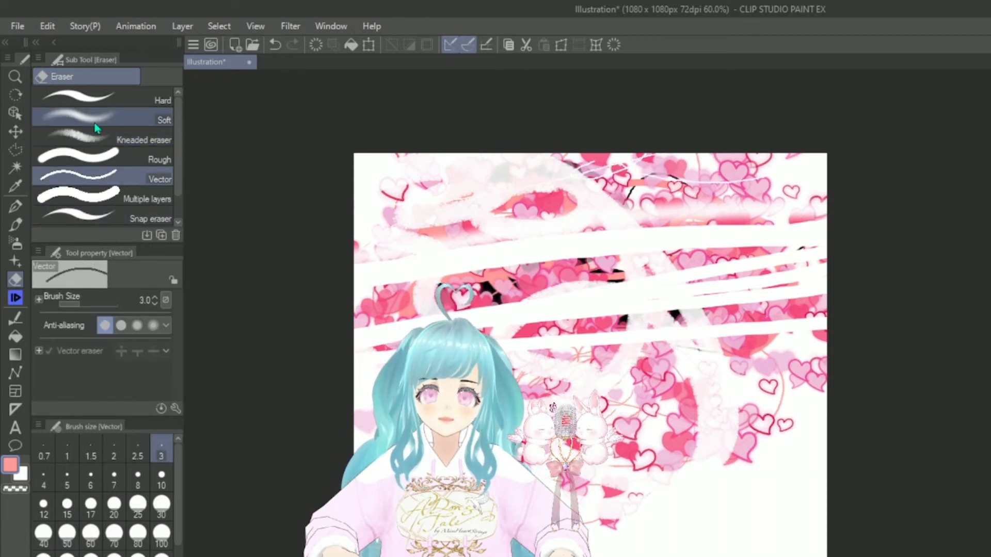
{"action": "left_click", "coordinate": [122, 103]}
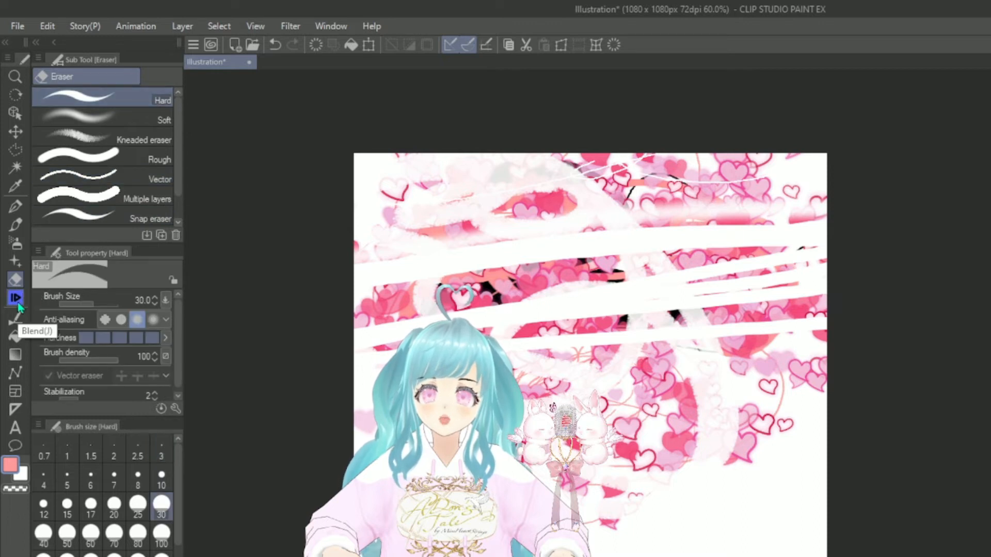
Smooth the hearts across the canvas's upper and left areas into soft pink with the Blend brush at size 70.
{"action": "left_click", "coordinate": [16, 298]}
{"action": "left_click", "coordinate": [108, 100]}
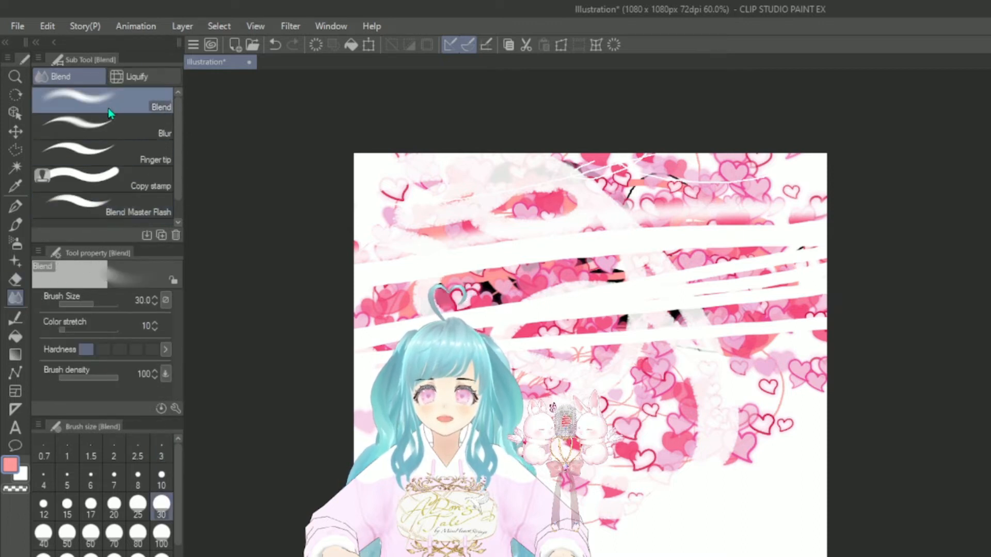
{"action": "left_click", "coordinate": [114, 534]}
{"action": "mouse_move", "coordinate": [552, 255]}
{"action": "left_mouse_down"}
{"action": "mouse_move", "coordinate": [523, 275]}
{"action": "mouse_move", "coordinate": [603, 299]}
{"action": "mouse_move", "coordinate": [495, 206]}
{"action": "mouse_move", "coordinate": [531, 221]}
{"action": "mouse_move", "coordinate": [448, 176]}
{"action": "mouse_move", "coordinate": [531, 250]}
{"action": "mouse_move", "coordinate": [521, 219]}
{"action": "mouse_move", "coordinate": [738, 217]}
{"action": "mouse_move", "coordinate": [691, 175]}
{"action": "mouse_move", "coordinate": [555, 262]}
{"action": "mouse_move", "coordinate": [535, 150]}
{"action": "mouse_move", "coordinate": [593, 197]}
{"action": "mouse_move", "coordinate": [507, 190]}
{"action": "mouse_move", "coordinate": [612, 179]}
{"action": "mouse_move", "coordinate": [624, 249]}
{"action": "mouse_move", "coordinate": [502, 221]}
{"action": "mouse_move", "coordinate": [540, 166]}
{"action": "mouse_move", "coordinate": [648, 287]}
{"action": "mouse_move", "coordinate": [754, 156]}
{"action": "left_mouse_up"}
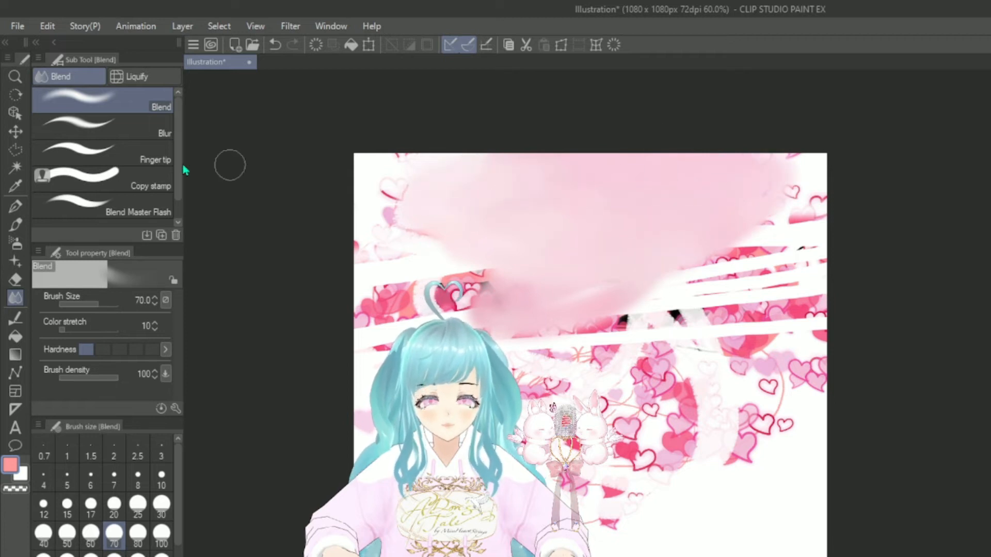
{"action": "left_click", "coordinate": [137, 135]}
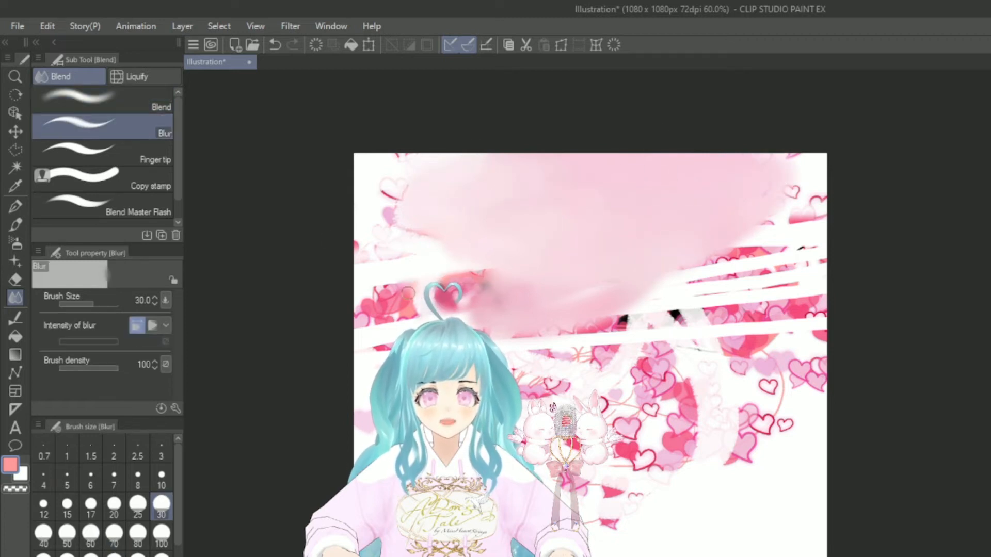
{"action": "left_click", "coordinate": [114, 100]}
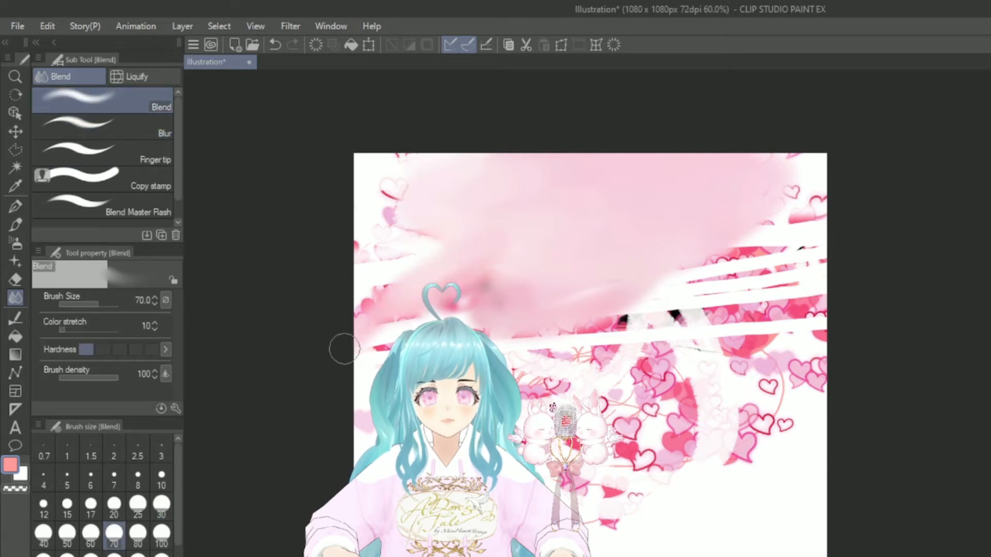
{"action": "mouse_move", "coordinate": [397, 282]}
{"action": "left_mouse_down"}
{"action": "mouse_move", "coordinate": [349, 258]}
{"action": "mouse_move", "coordinate": [433, 154]}
{"action": "mouse_move", "coordinate": [380, 155]}
{"action": "mouse_move", "coordinate": [360, 178]}
{"action": "left_mouse_up"}
Smear the hearts and white bands at the canvas's upper right into diagonal streaks with Finger tip at size 30.
{"action": "left_click", "coordinate": [138, 160]}
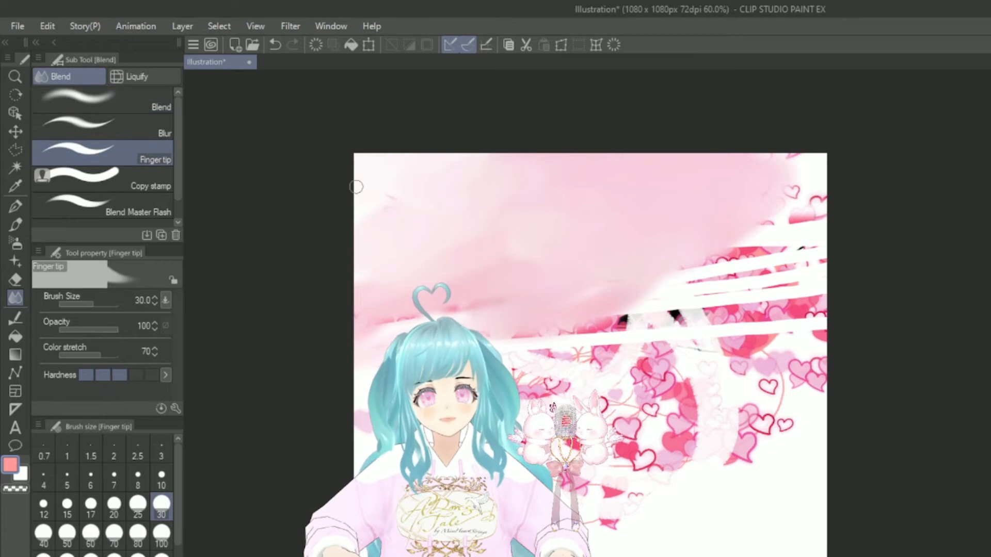
{"action": "left_click_drag", "start_coordinate": [600, 222], "coordinate": [733, 346]}
{"action": "left_click_drag", "start_coordinate": [622, 234], "coordinate": [821, 335]}
{"action": "left_click_drag", "start_coordinate": [679, 226], "coordinate": [815, 273]}
{"action": "mouse_move", "coordinate": [728, 234]}
{"action": "left_mouse_down"}
{"action": "mouse_move", "coordinate": [824, 268]}
{"action": "mouse_move", "coordinate": [692, 244]}
{"action": "left_mouse_up"}
{"action": "left_click_drag", "start_coordinate": [813, 306], "coordinate": [511, 153]}
{"action": "left_click_drag", "start_coordinate": [759, 283], "coordinate": [658, 232]}
{"action": "left_click_drag", "start_coordinate": [766, 302], "coordinate": [635, 237]}
{"action": "left_click_drag", "start_coordinate": [696, 286], "coordinate": [430, 185]}
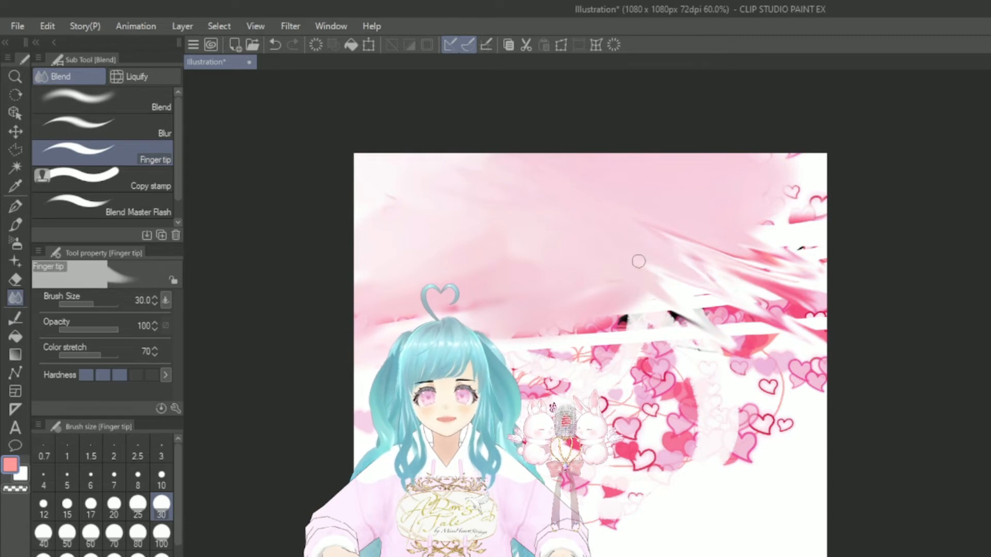
{"action": "scroll", "coordinate": [119, 200], "scroll_direction": "down", "scroll_amount": 1}
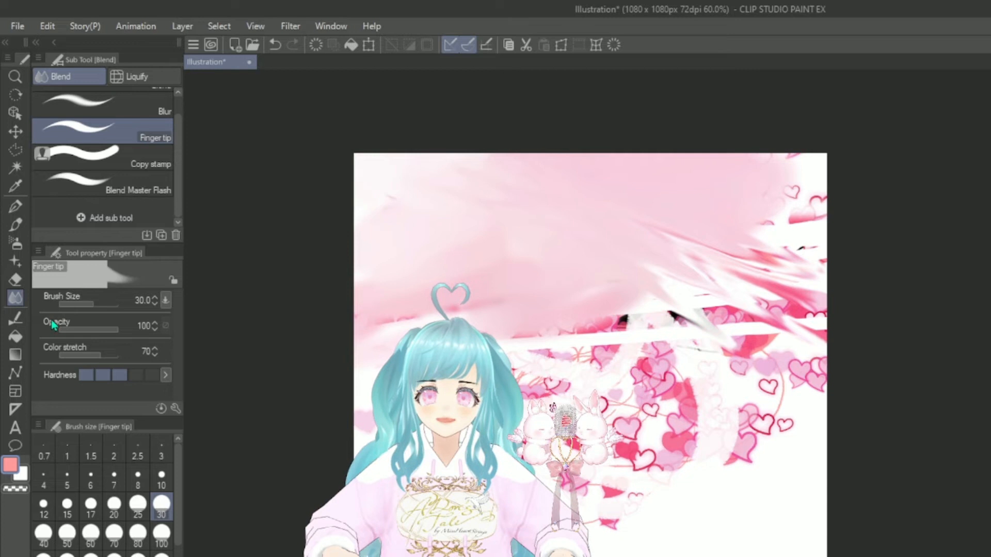
View the Correct line sub tools and fill the blended upper area with pink using Refer only to editing layer.
{"action": "left_click", "coordinate": [14, 319]}
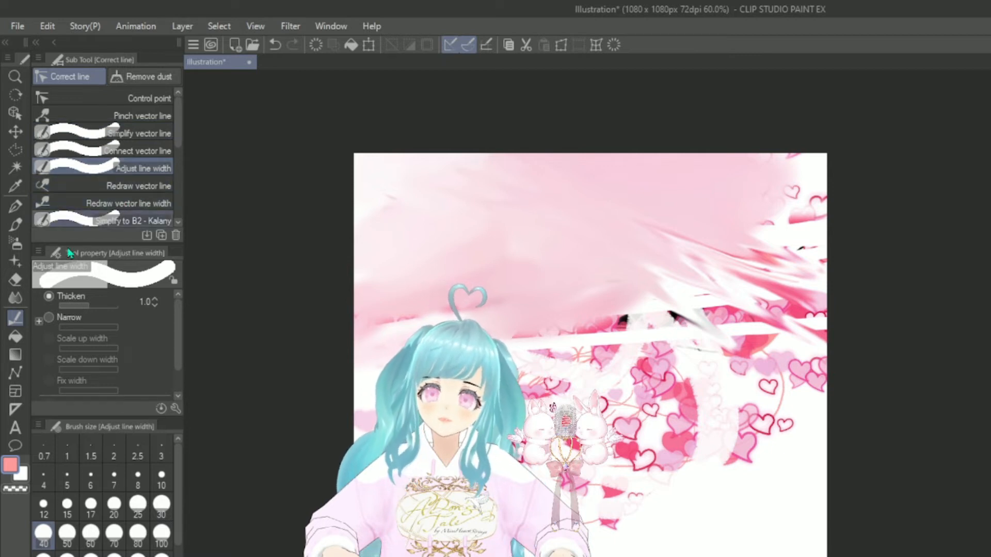
{"action": "left_click", "coordinate": [15, 337]}
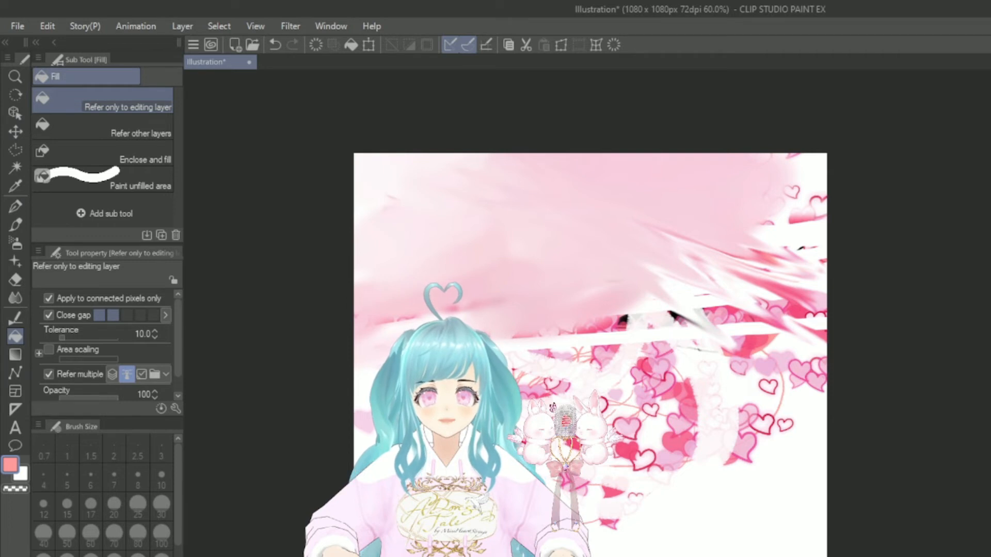
{"action": "left_click", "coordinate": [532, 197]}
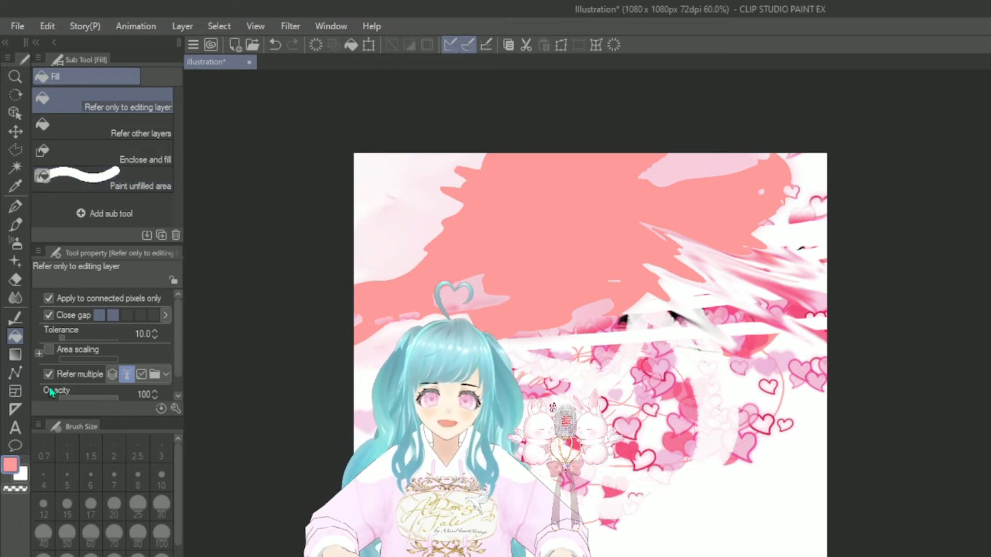
Select the Foreground to transparent gradient and set the drawing colour to blue 281FB1.
{"action": "left_click", "coordinate": [16, 354]}
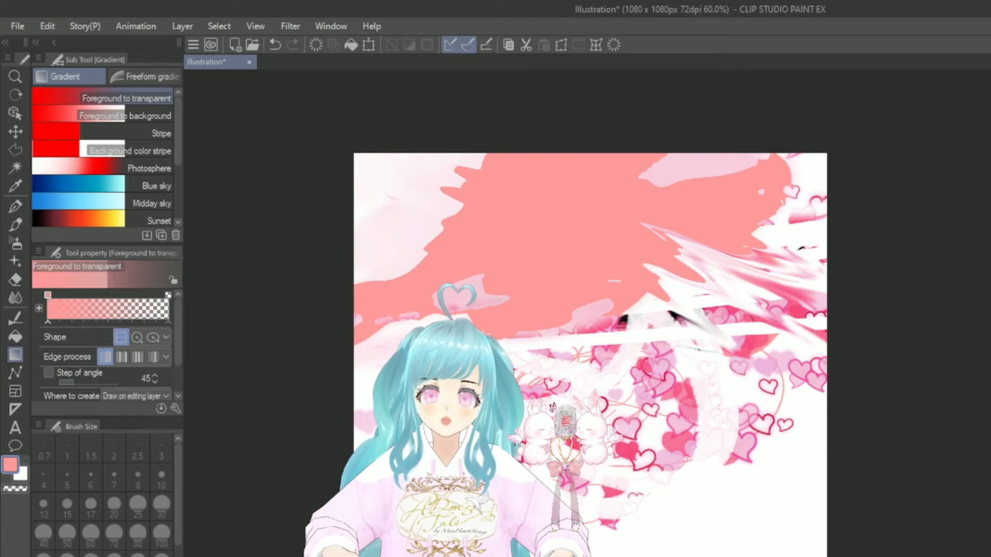
{"action": "double_click", "coordinate": [11, 466]}
{"action": "left_click", "coordinate": [684, 380]}
{"action": "left_click", "coordinate": [664, 376]}
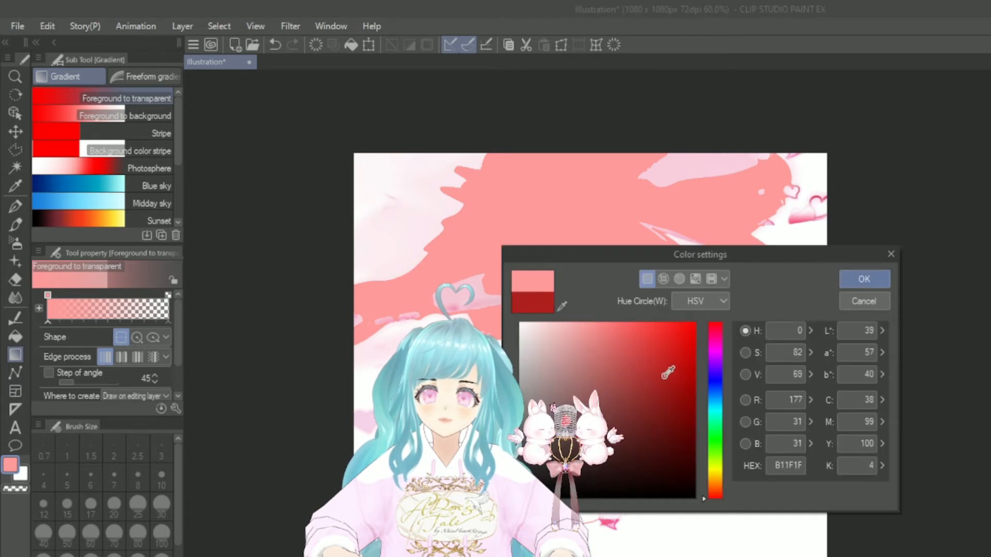
{"action": "left_click", "coordinate": [717, 481]}
{"action": "left_click", "coordinate": [717, 385]}
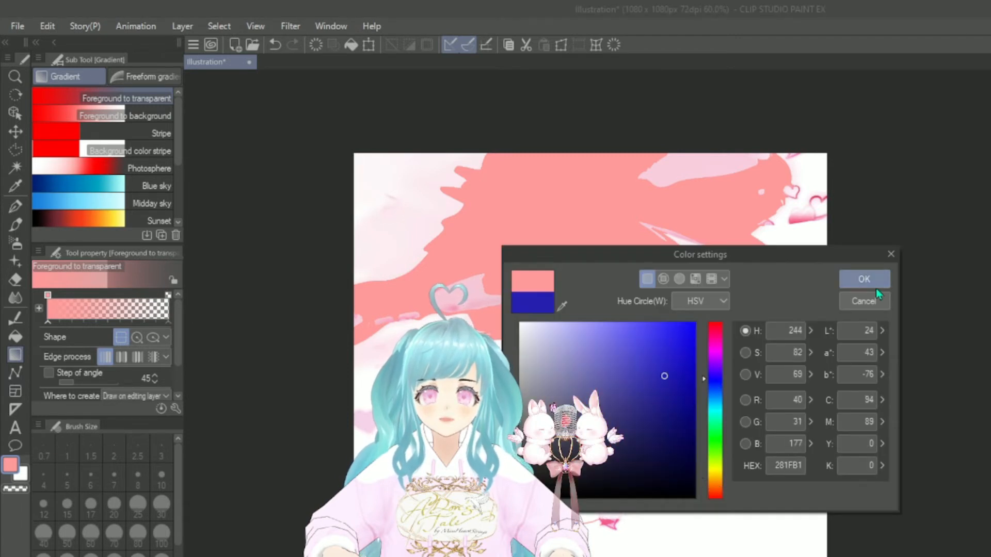
{"action": "left_click", "coordinate": [872, 279]}
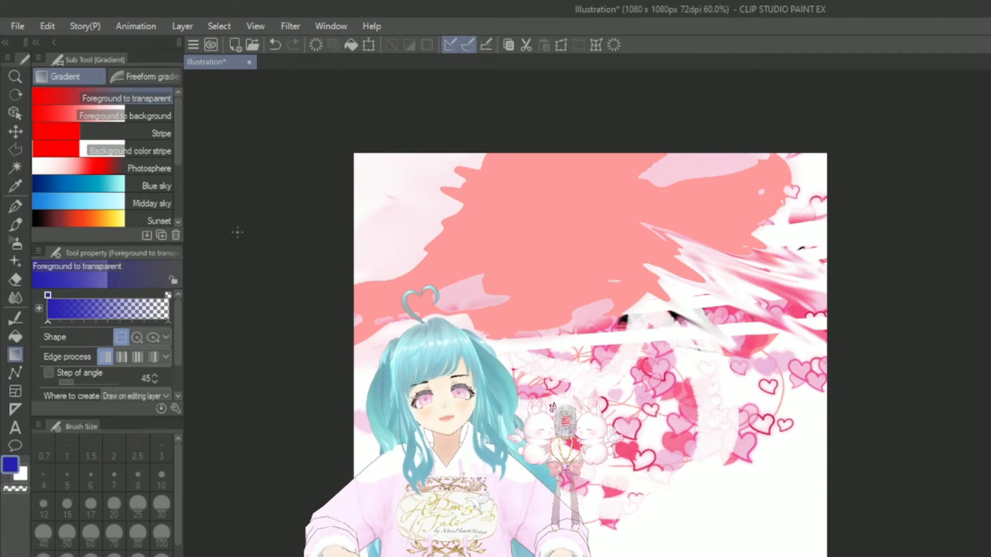
Set the drawing colour to black and draw a horizontal Straight line at size 3 across the pink area near the canvas's upper edge.
{"action": "left_click", "coordinate": [15, 373]}
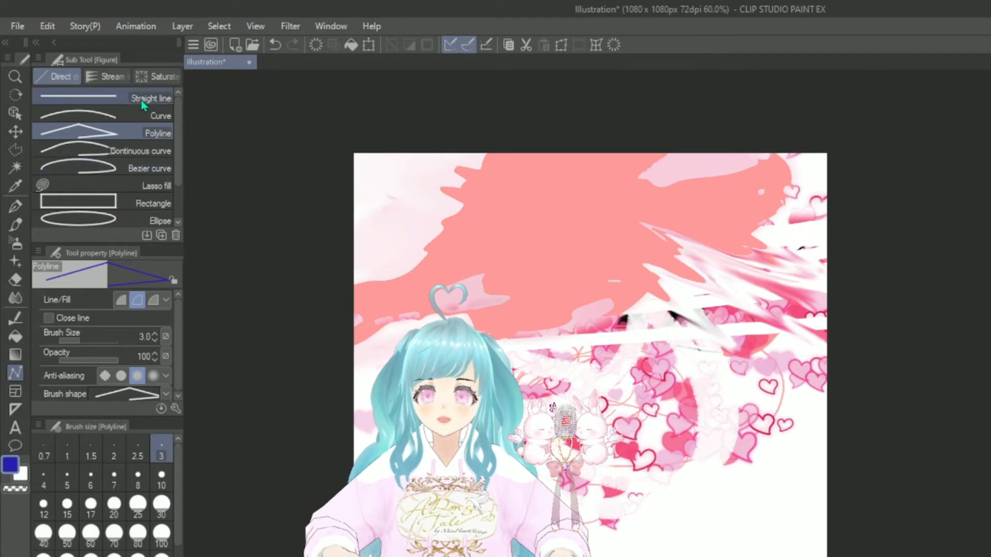
{"action": "left_click", "coordinate": [11, 463]}
{"action": "left_click_drag", "start_coordinate": [578, 415], "coordinate": [519, 499]}
{"action": "left_click", "coordinate": [879, 280]}
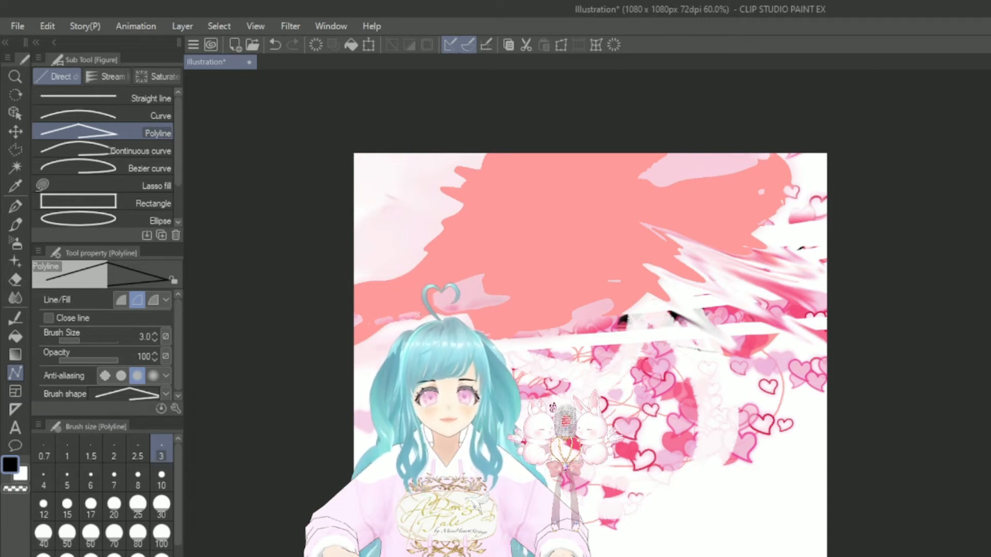
{"action": "left_click", "coordinate": [133, 98]}
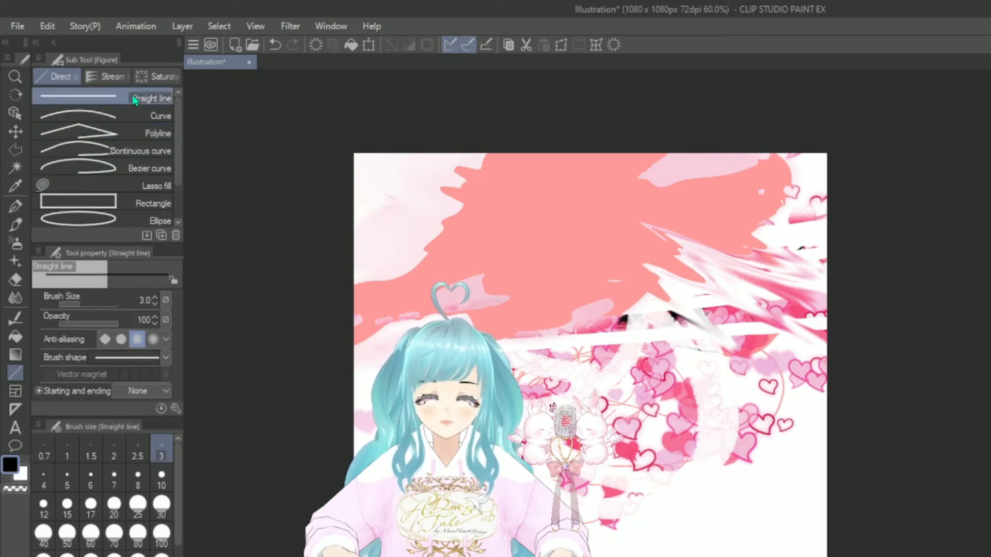
{"action": "left_click_drag", "start_coordinate": [508, 198], "coordinate": [771, 196]}
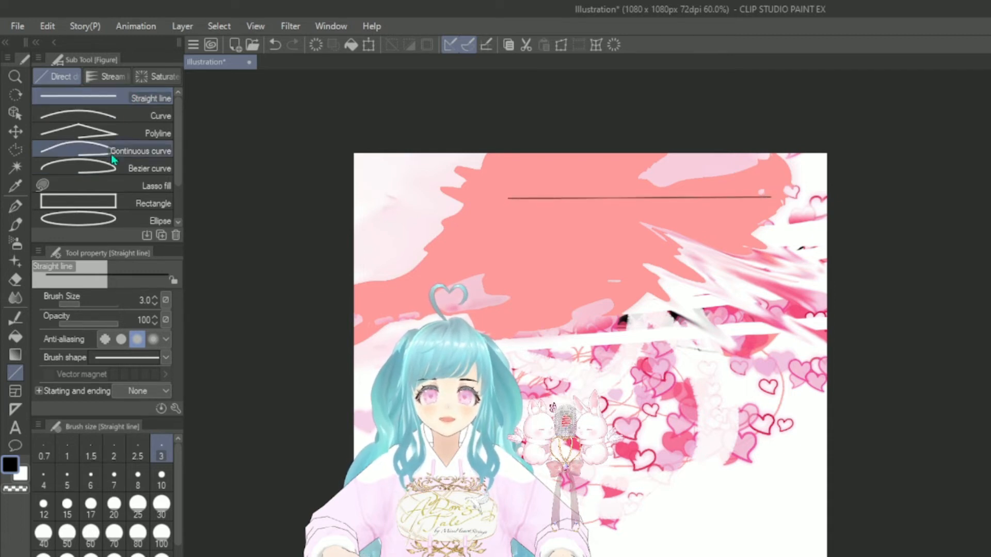
Draw an upward-arching Curve that crosses the horizontal black line on the pink area.
{"action": "left_click", "coordinate": [126, 118]}
{"action": "left_click_drag", "start_coordinate": [479, 232], "coordinate": [782, 226]}
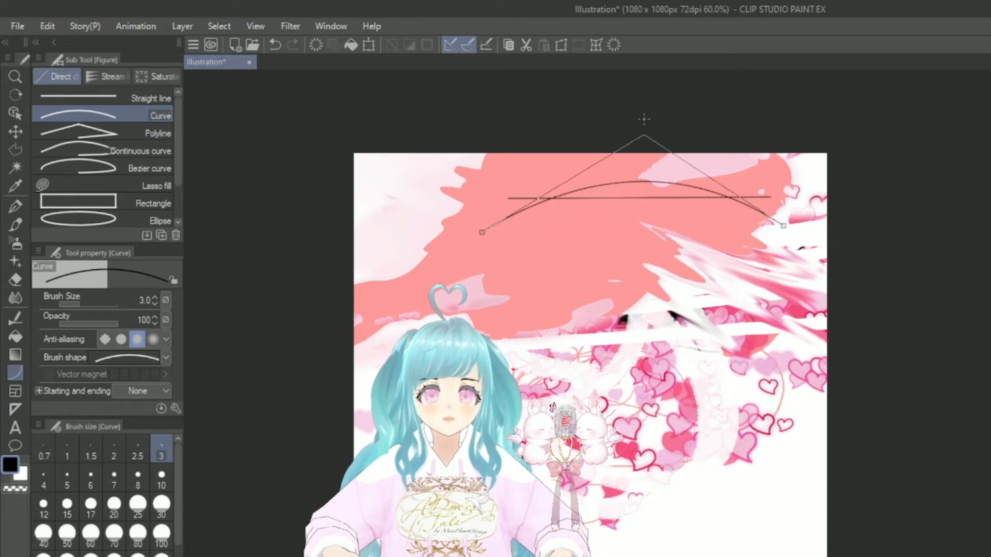
{"action": "left_click", "coordinate": [627, 135]}
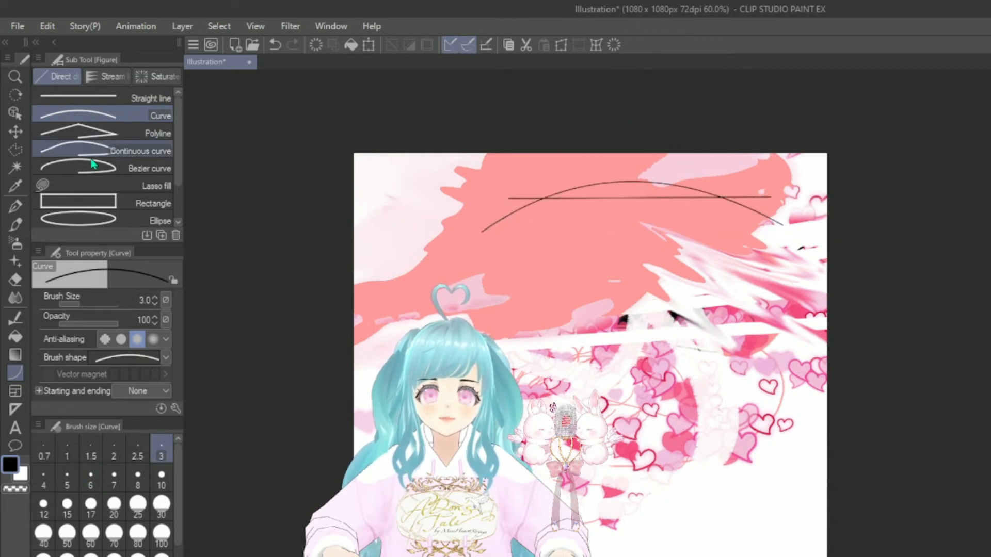
Draw a closed, downward-pointing triangle with the Polyline figure tool below the arched curve.
{"action": "left_click", "coordinate": [106, 137]}
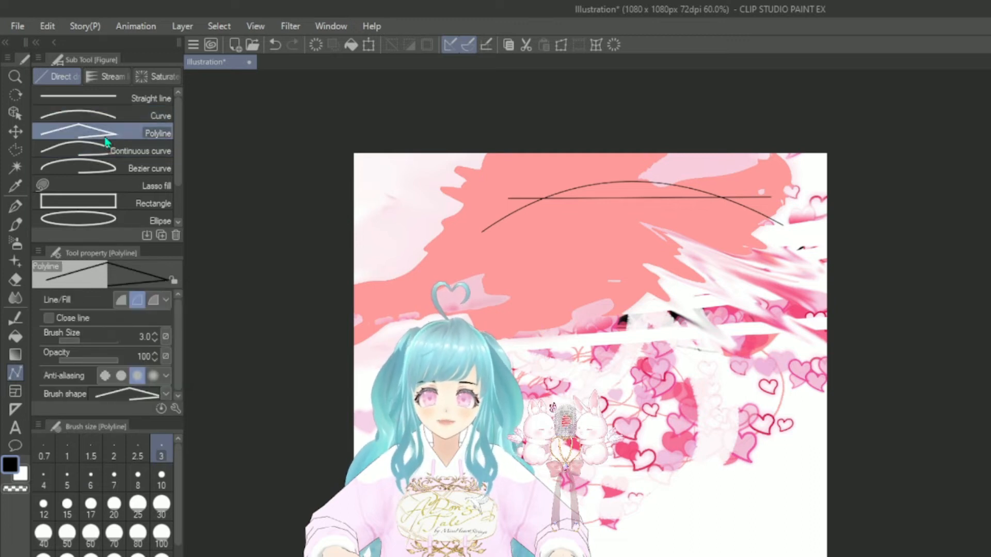
{"action": "left_click", "coordinate": [402, 243]}
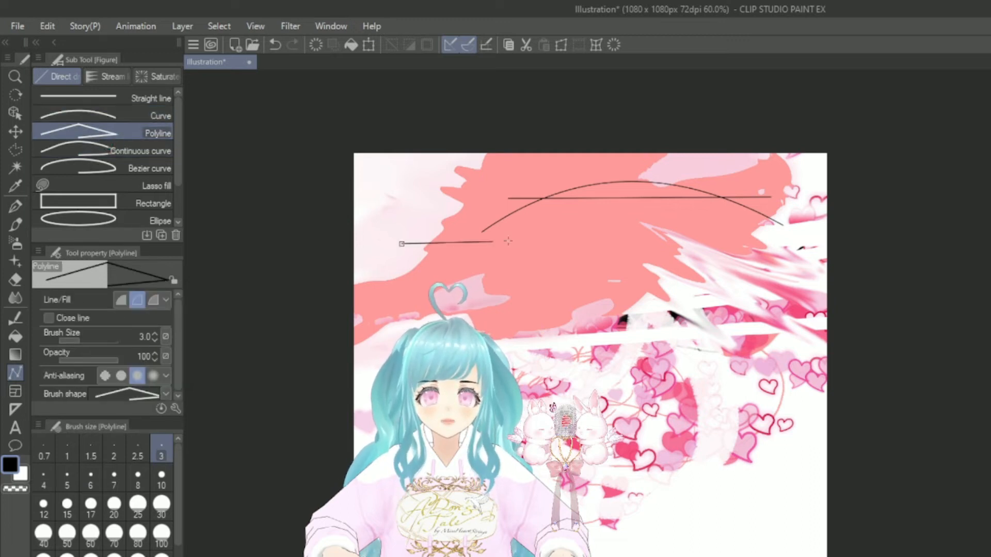
{"action": "left_click", "coordinate": [677, 242]}
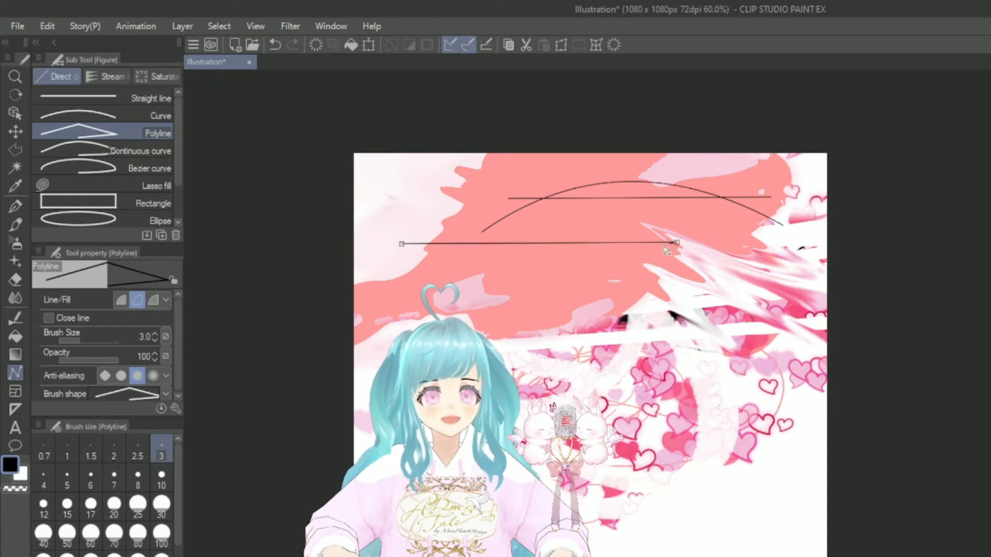
{"action": "double_click", "coordinate": [402, 244]}
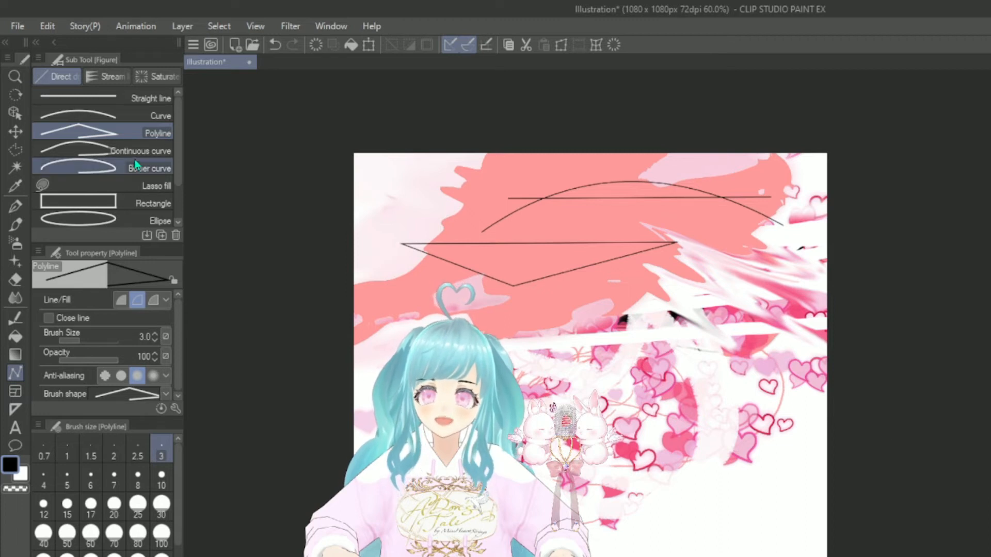
Look through the Lasso fill, Straight line, Rectangle and Polyline figure sub tools and their properties.
{"action": "scroll", "coordinate": [162, 214], "scroll_direction": "down", "scroll_amount": 2}
{"action": "scroll", "coordinate": [135, 148], "scroll_direction": "up", "scroll_amount": 2}
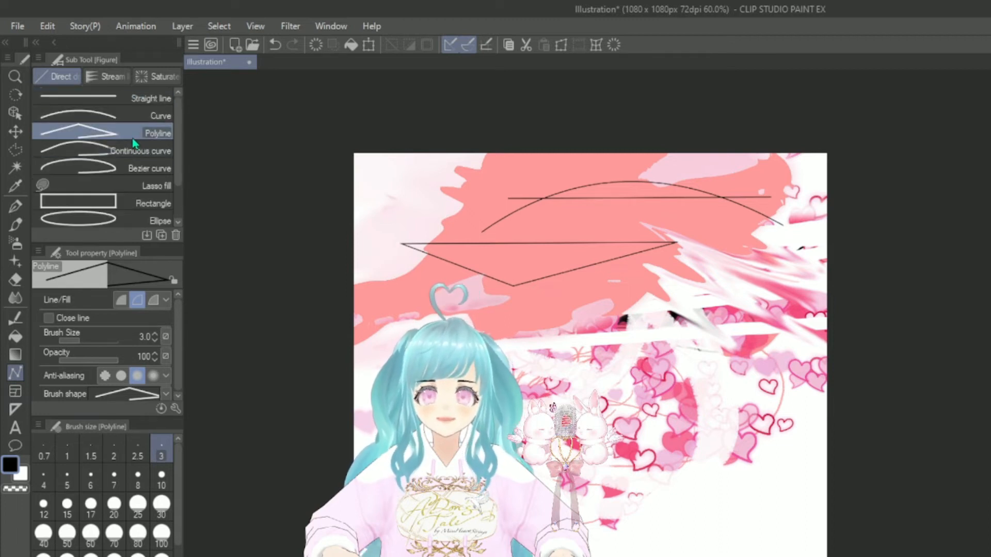
{"action": "left_click", "coordinate": [139, 186]}
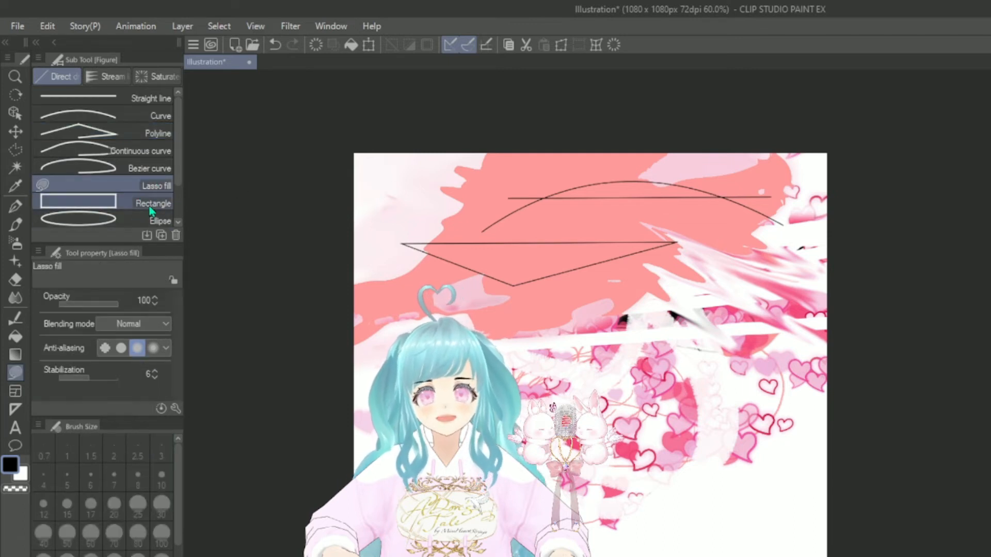
{"action": "left_click", "coordinate": [137, 100]}
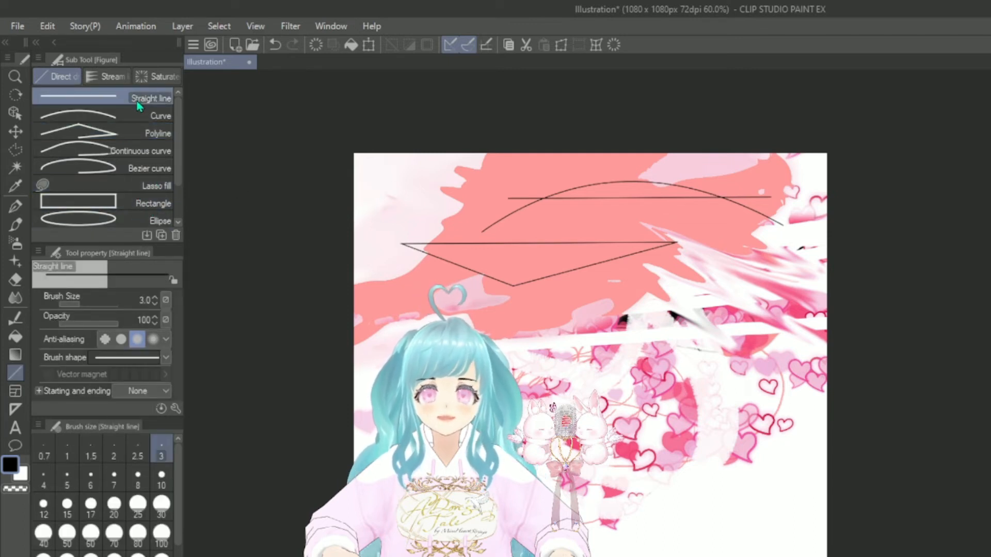
{"action": "left_click", "coordinate": [148, 202]}
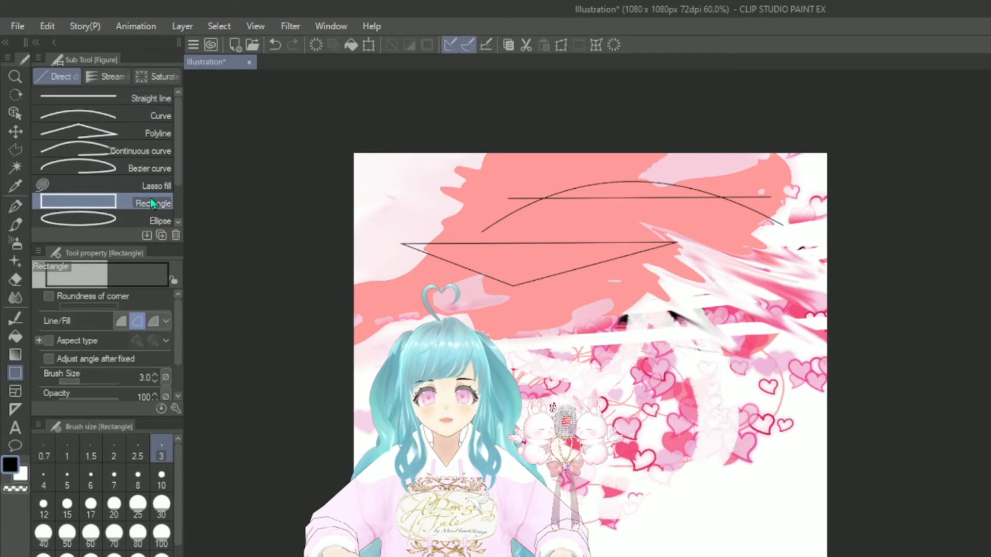
{"action": "left_click", "coordinate": [149, 134]}
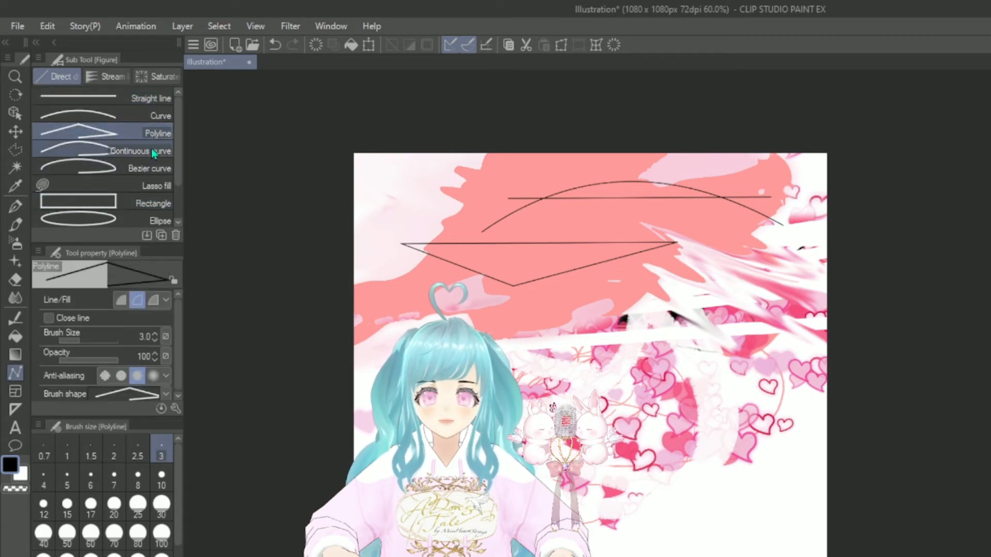
Create a wide Rectangle frame with a size 3 border across the upper part of the canvas.
{"action": "left_click", "coordinate": [15, 392]}
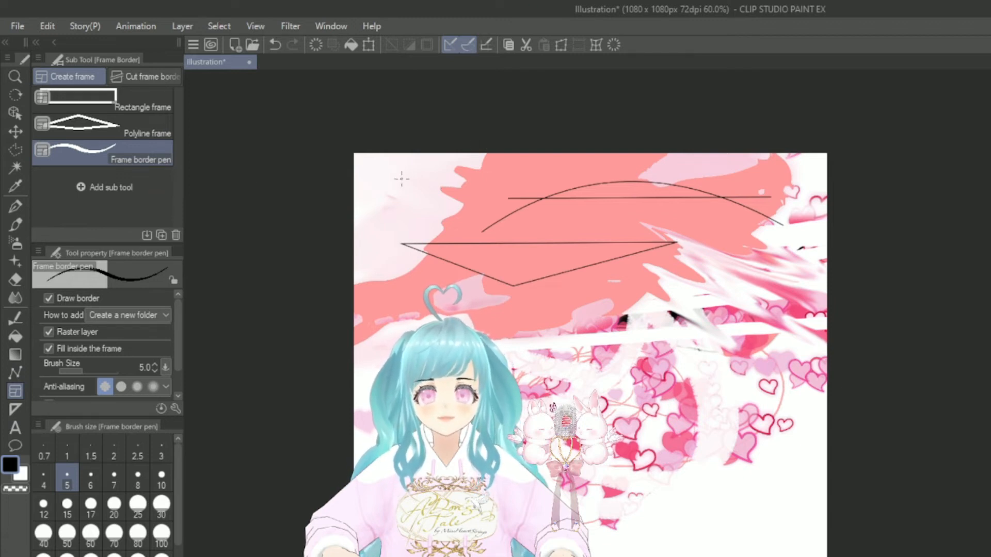
{"action": "left_click", "coordinate": [125, 99]}
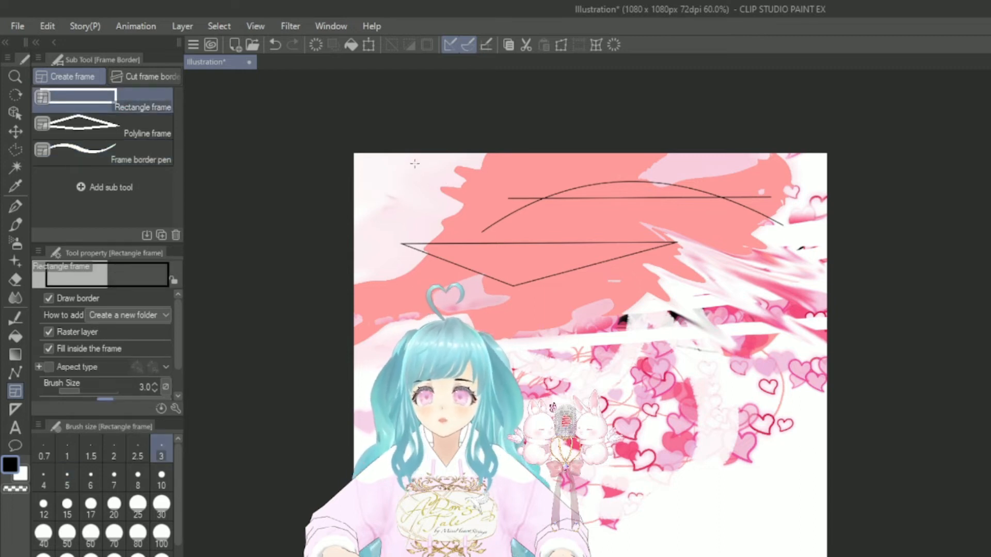
{"action": "left_click_drag", "start_coordinate": [394, 165], "coordinate": [713, 307]}
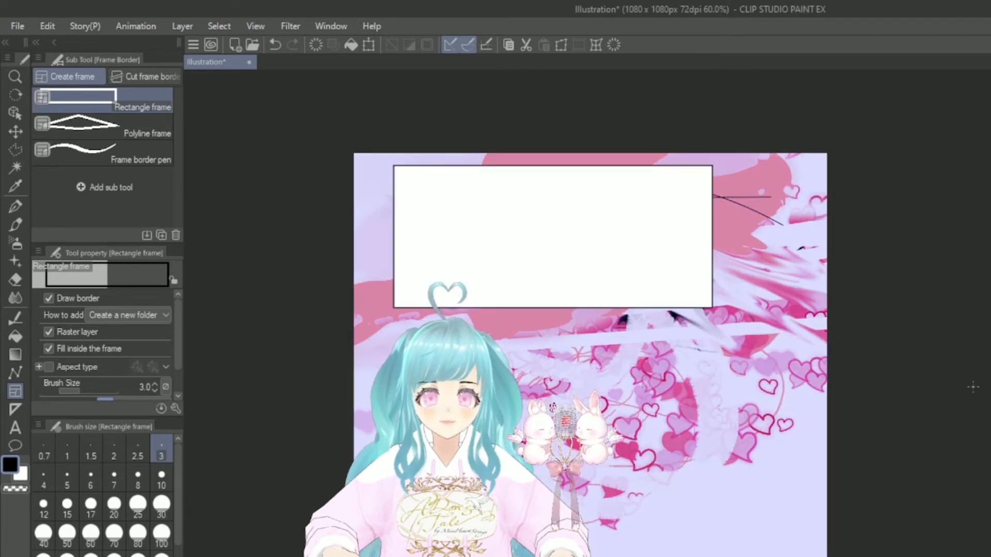
Draw two black arcs and a heart inside the rectangle frame with the G-pen at size 20.
{"action": "left_click", "coordinate": [16, 207]}
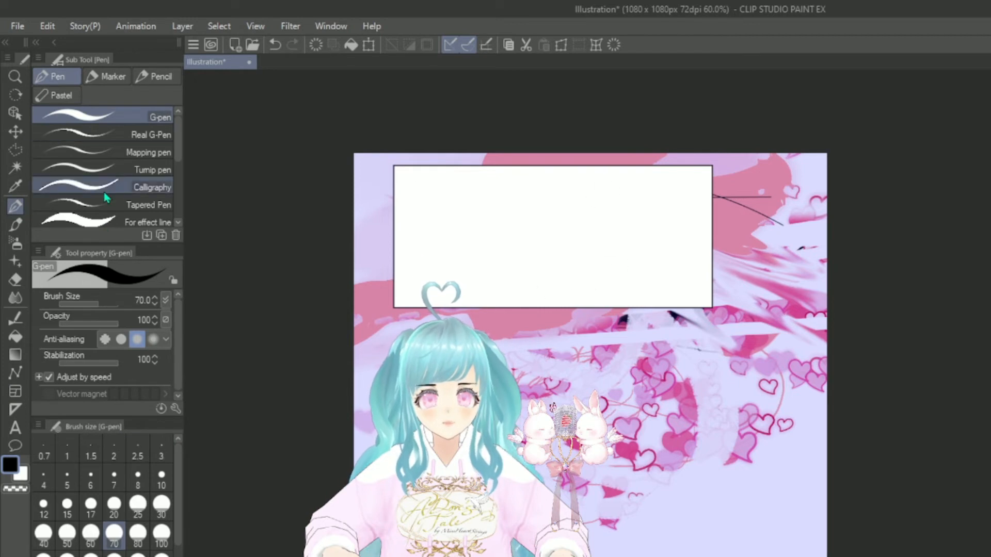
{"action": "left_click", "coordinate": [114, 504]}
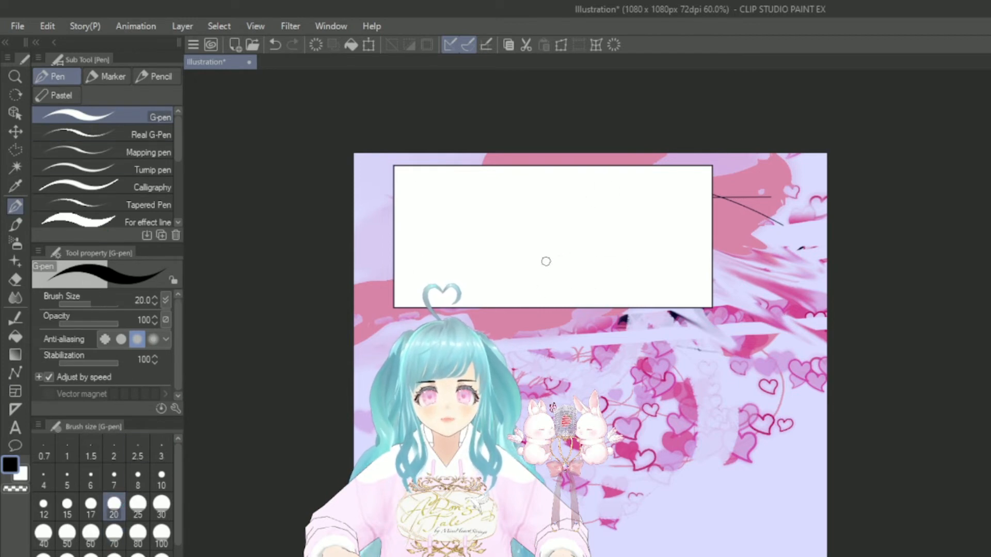
{"action": "mouse_move", "coordinate": [529, 283]}
{"action": "left_mouse_down"}
{"action": "mouse_move", "coordinate": [410, 281]}
{"action": "mouse_move", "coordinate": [408, 307]}
{"action": "left_mouse_up"}
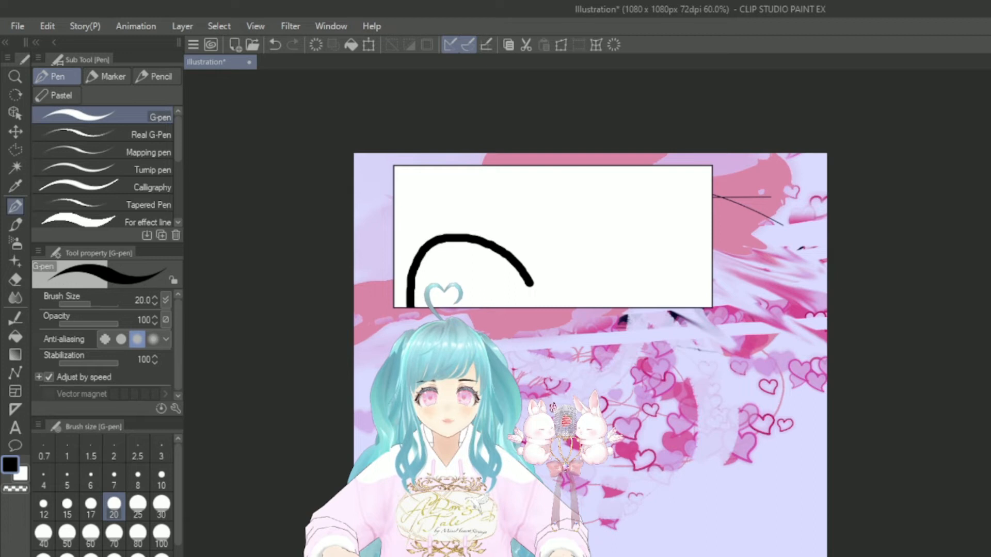
{"action": "mouse_move", "coordinate": [534, 279]}
{"action": "left_mouse_down"}
{"action": "mouse_move", "coordinate": [589, 221]}
{"action": "mouse_move", "coordinate": [712, 281]}
{"action": "left_mouse_up"}
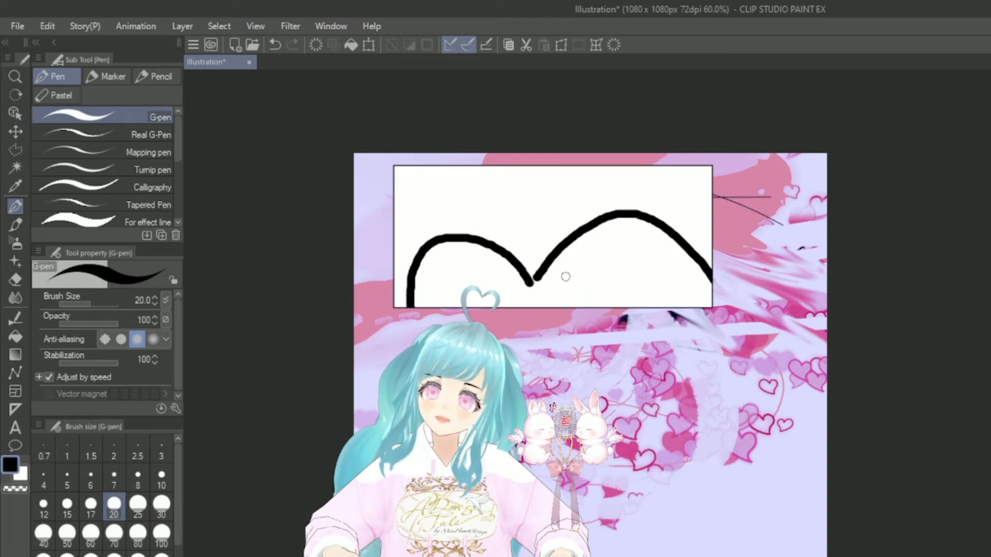
{"action": "mouse_move", "coordinate": [526, 201]}
{"action": "left_mouse_down"}
{"action": "mouse_move", "coordinate": [529, 290]}
{"action": "mouse_move", "coordinate": [561, 174]}
{"action": "mouse_move", "coordinate": [511, 273]}
{"action": "left_mouse_up"}
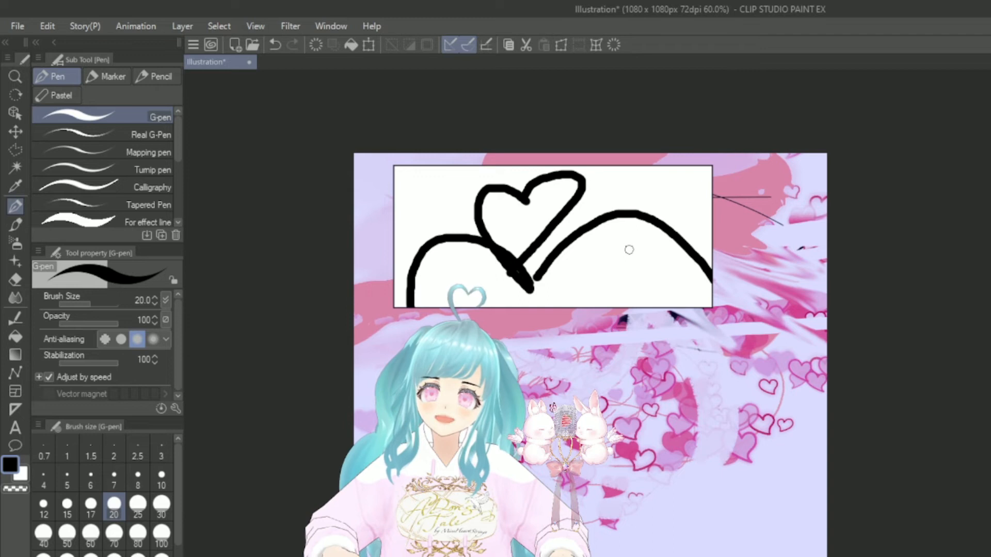
Draw long vertical and horizontal G-pen strokes across the rectangle frame, running past its borders.
{"action": "left_click_drag", "start_coordinate": [680, 116], "coordinate": [697, 336]}
{"action": "mouse_move", "coordinate": [607, 101]}
{"action": "left_mouse_down"}
{"action": "mouse_move", "coordinate": [634, 335]}
{"action": "mouse_move", "coordinate": [615, 336]}
{"action": "mouse_move", "coordinate": [633, 335]}
{"action": "mouse_move", "coordinate": [624, 336]}
{"action": "left_mouse_up"}
{"action": "left_click_drag", "start_coordinate": [683, 101], "coordinate": [660, 336]}
{"action": "left_click_drag", "start_coordinate": [733, 220], "coordinate": [385, 238]}
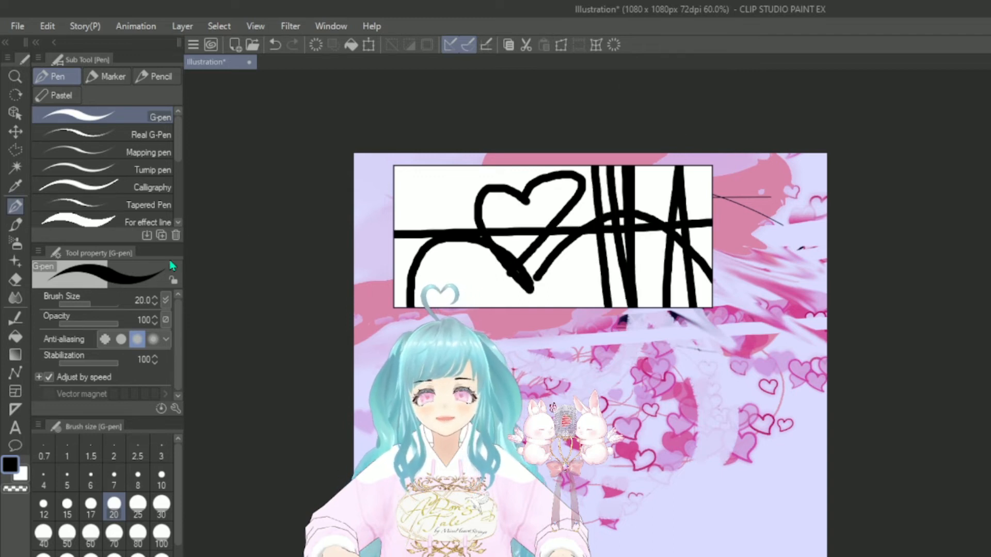
{"action": "left_click_drag", "start_coordinate": [746, 200], "coordinate": [330, 160]}
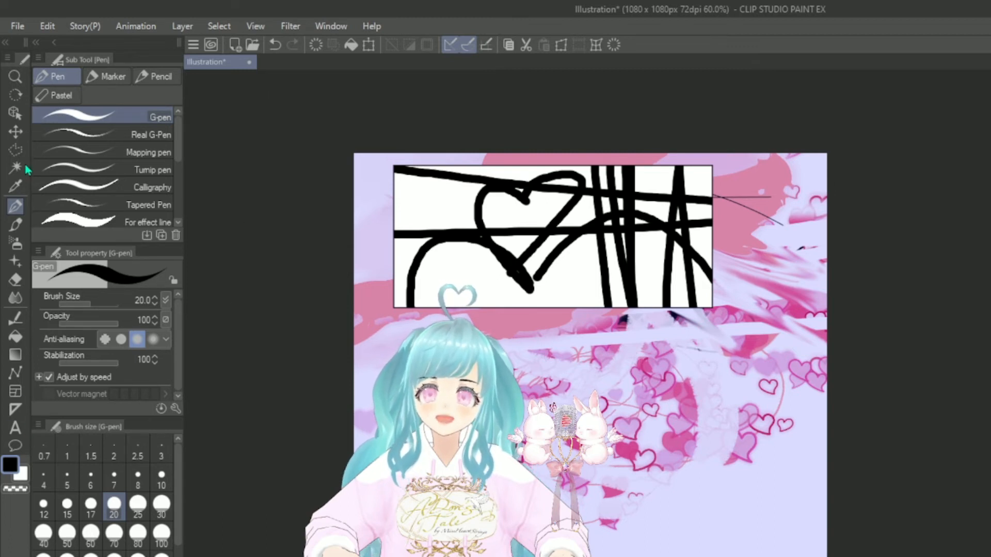
Create a slanted four-sided Polyline frame with a size 3 border in the lower part of the canvas.
{"action": "left_click", "coordinate": [16, 404]}
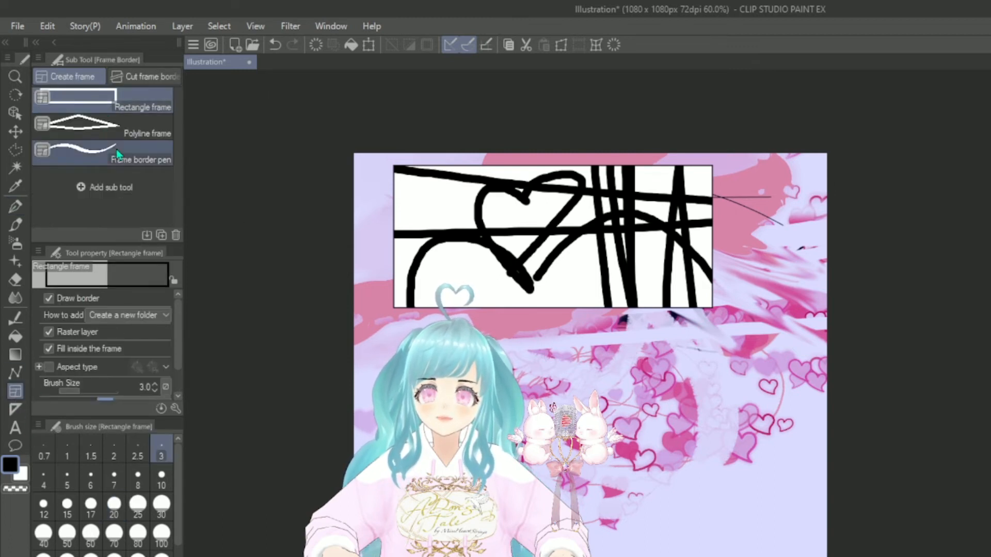
{"action": "left_click", "coordinate": [147, 136]}
{"action": "left_click", "coordinate": [566, 346]}
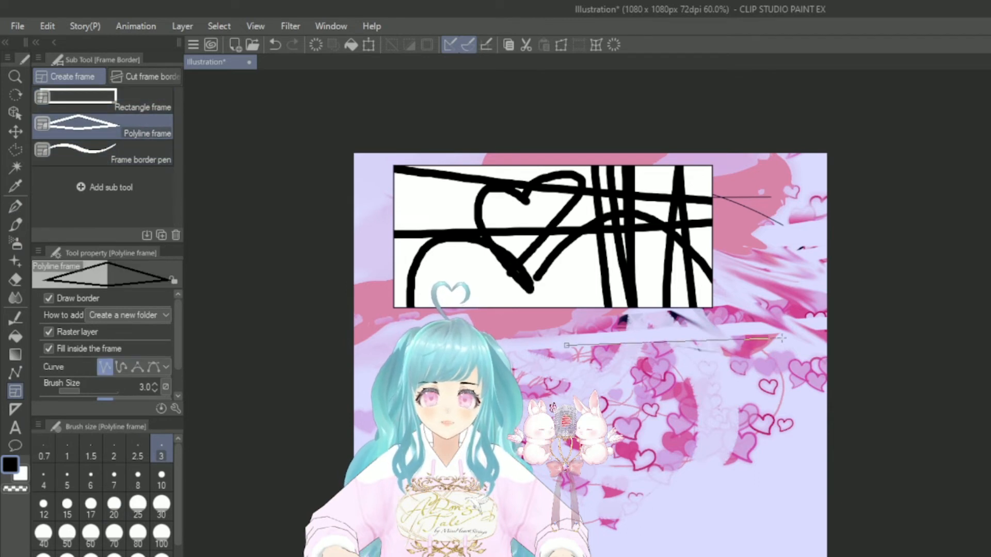
{"action": "left_click", "coordinate": [793, 355]}
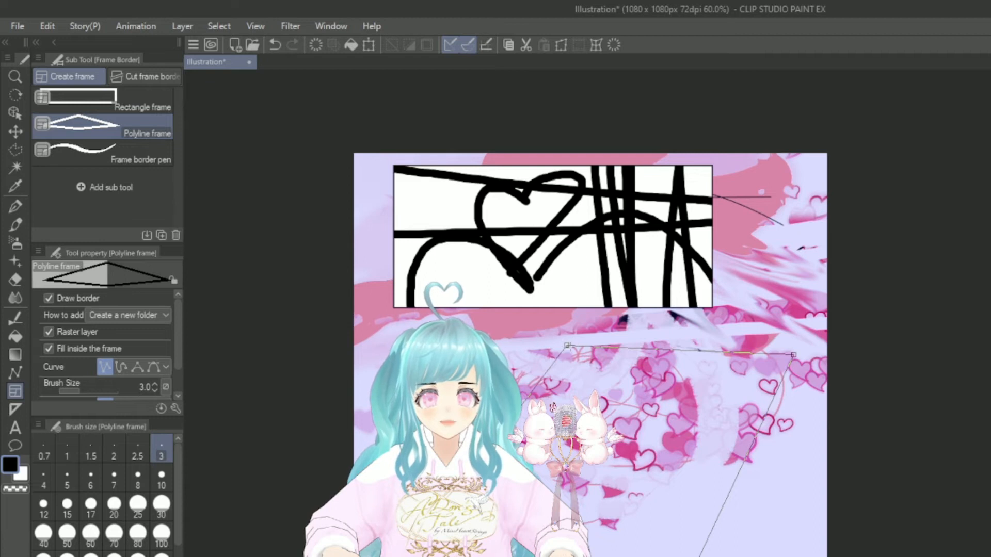
{"action": "left_click", "coordinate": [566, 346]}
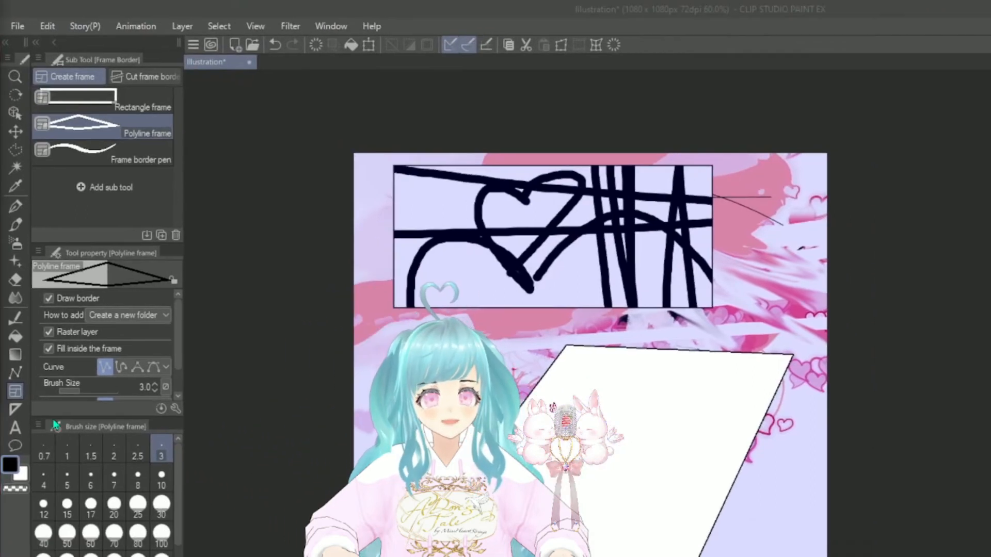
Switch to the ruler tool, delete the selected frame layers, and look through the ruler sub tools.
{"action": "left_click", "coordinate": [16, 409]}
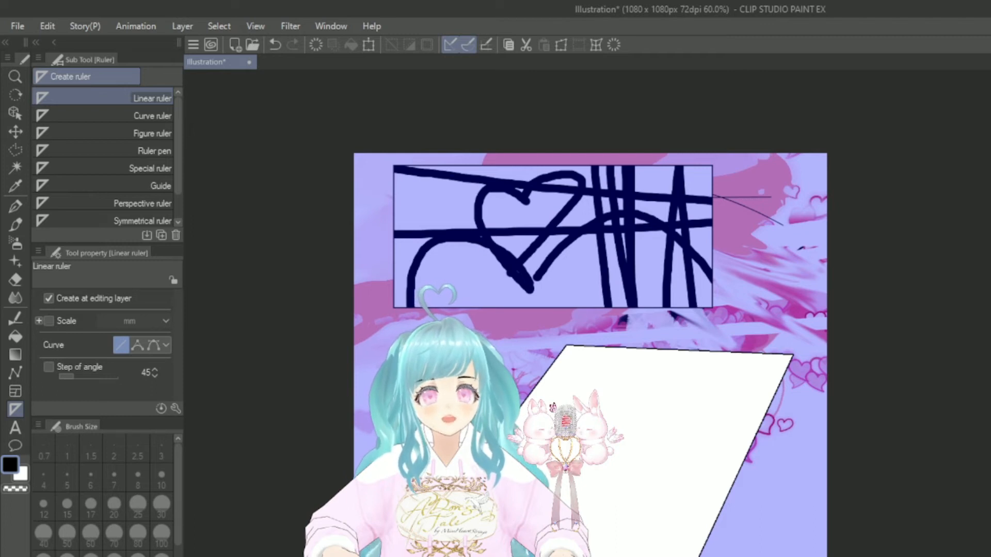
{"action": "key", "text": "Delete"}
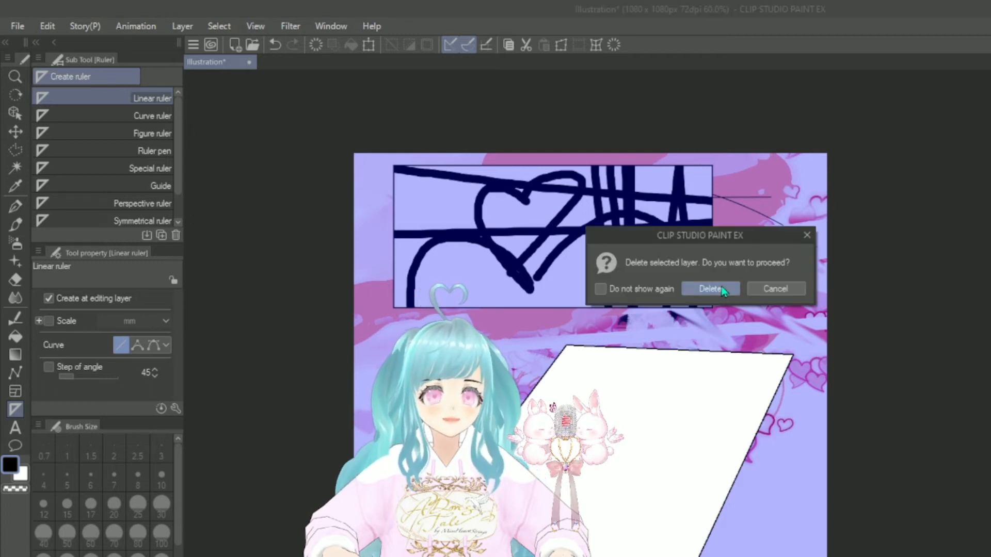
{"action": "left_click", "coordinate": [698, 291]}
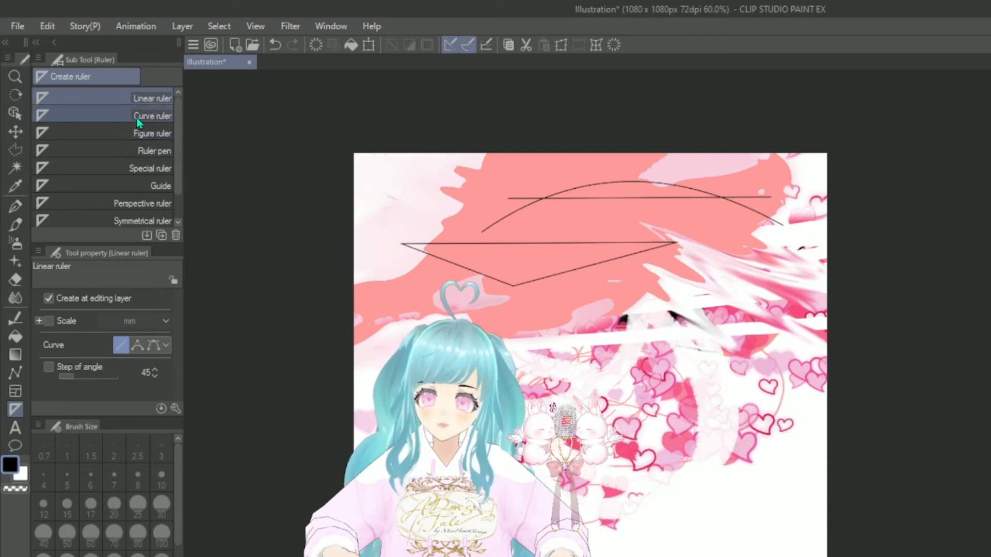
{"action": "scroll", "coordinate": [157, 219], "scroll_direction": "down", "scroll_amount": 1}
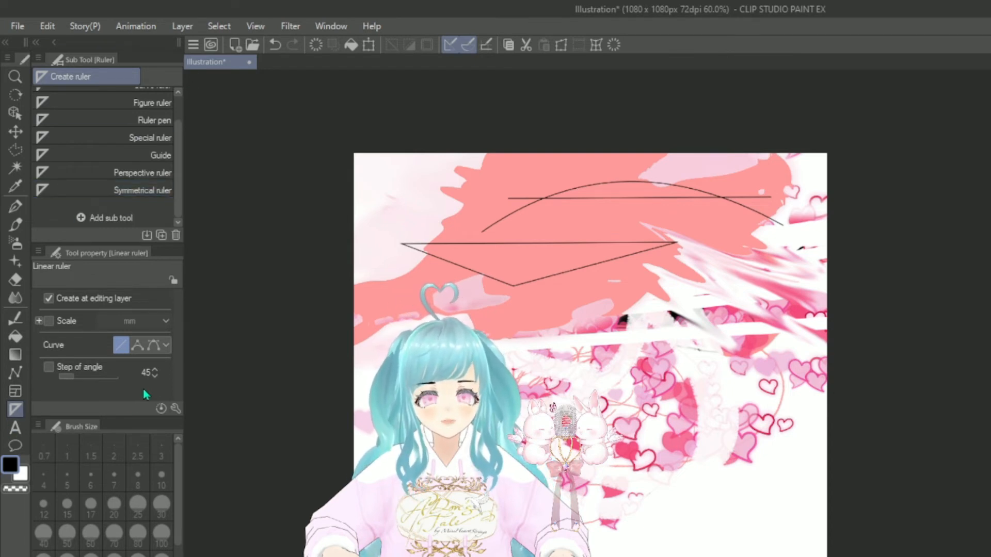
Add horizontal Tahoma text at size 30 reading "asdaw dasdh aqwu iahasjdhaoihsoidha" near the canvas's upper-left corner.
{"action": "left_click", "coordinate": [15, 429]}
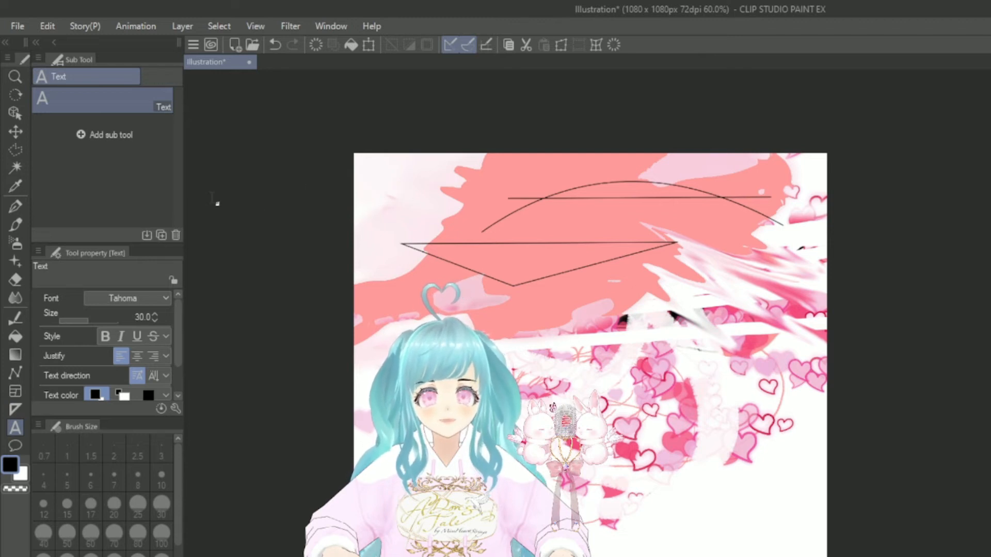
{"action": "left_click", "coordinate": [402, 181]}
{"action": "type", "text": "asdaw"}
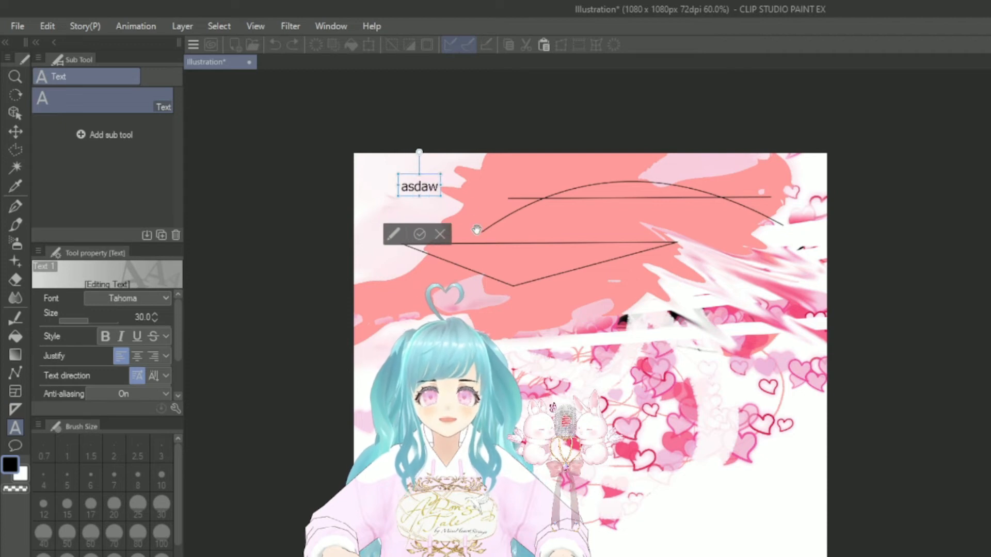
{"action": "type", "text": " dasdh aqwu iahasjdhaoihsoldha"}
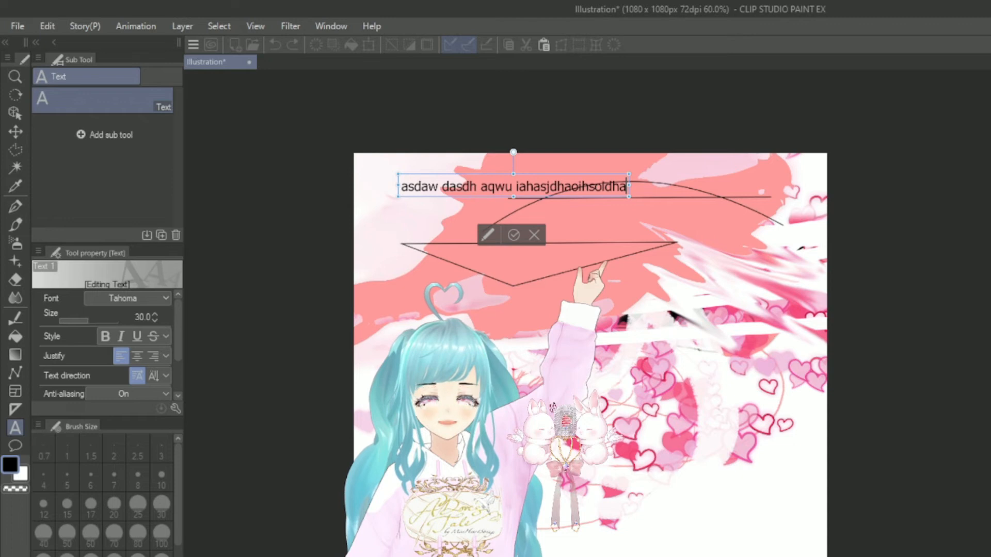
{"action": "key", "text": "alt+Tab"}
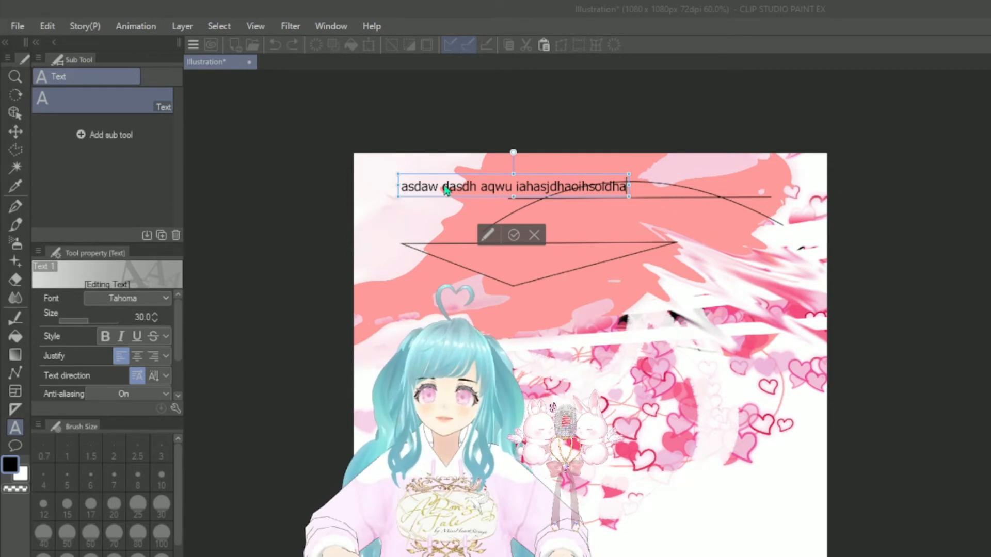
Select the whole text line, browse the available fonts and change its font to SimSun.
{"action": "left_click", "coordinate": [422, 182]}
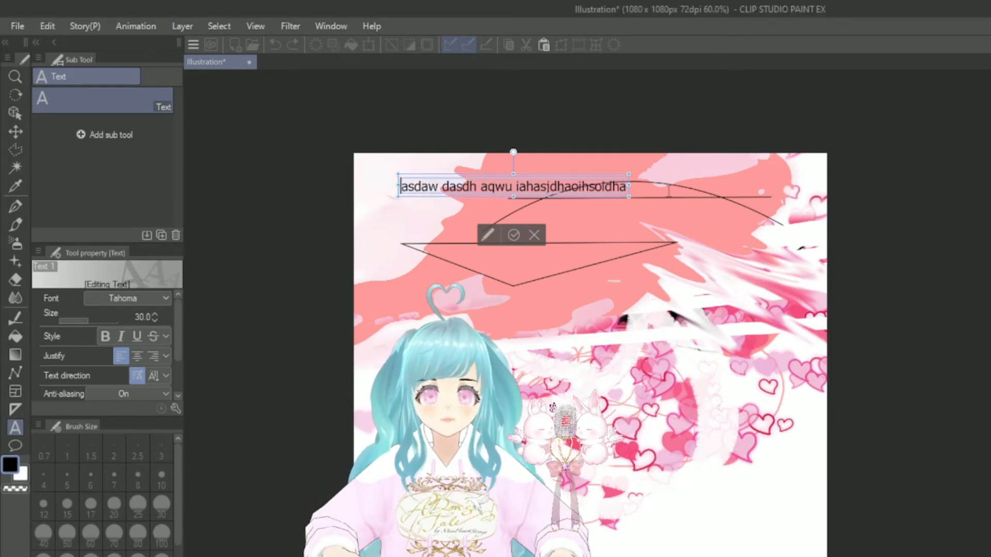
{"action": "left_click", "coordinate": [159, 304]}
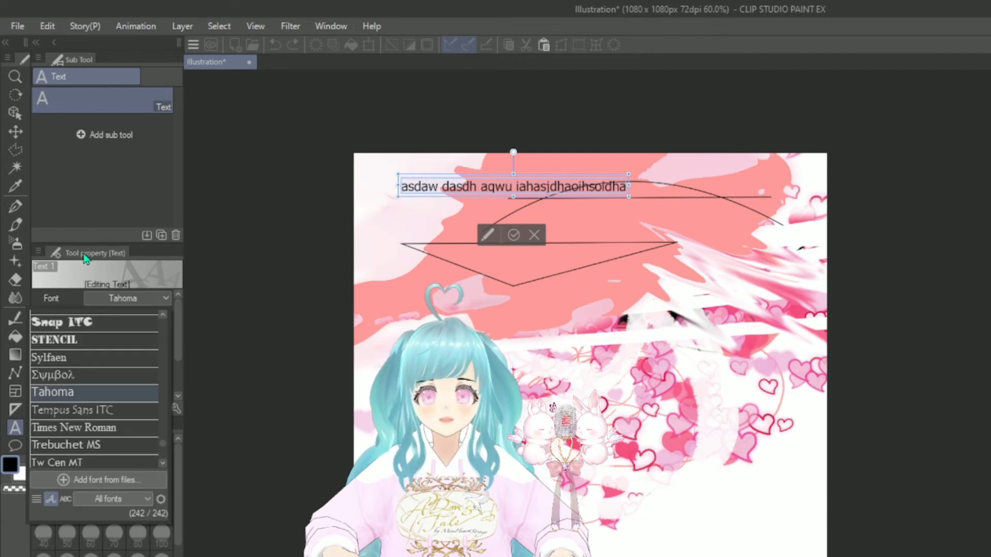
{"action": "scroll", "coordinate": [125, 401], "scroll_direction": "down", "scroll_amount": 8}
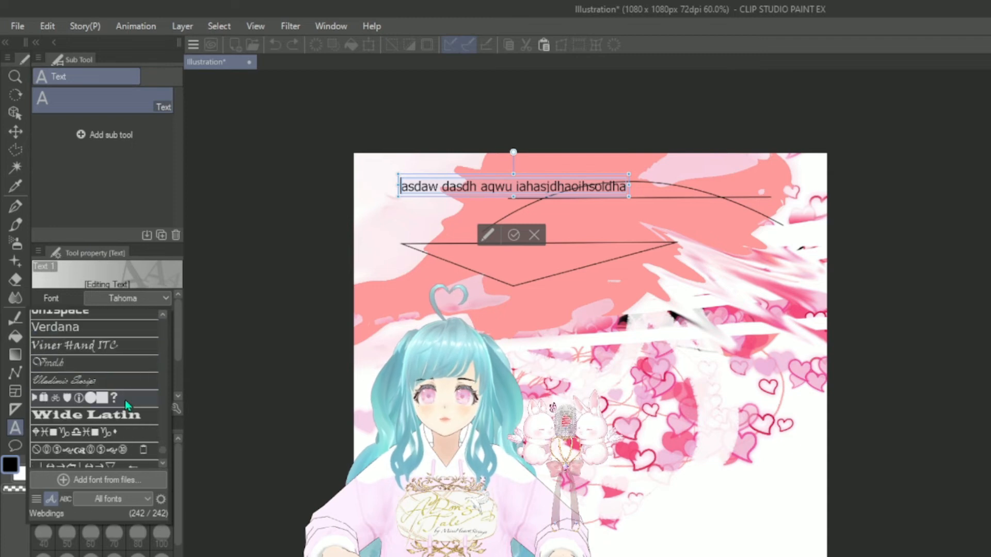
{"action": "scroll", "coordinate": [106, 416], "scroll_direction": "up", "scroll_amount": 8}
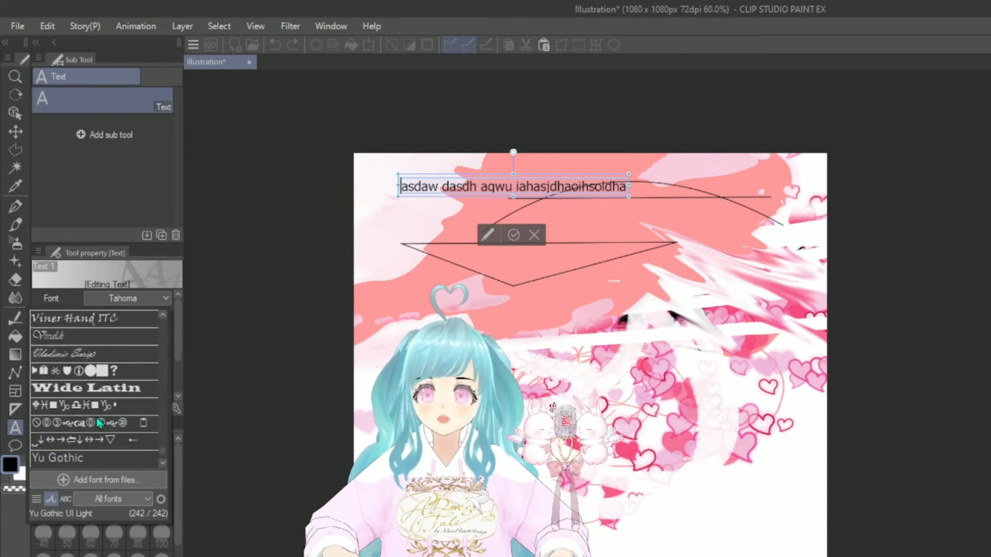
{"action": "scroll", "coordinate": [116, 405], "scroll_direction": "up", "scroll_amount": 10}
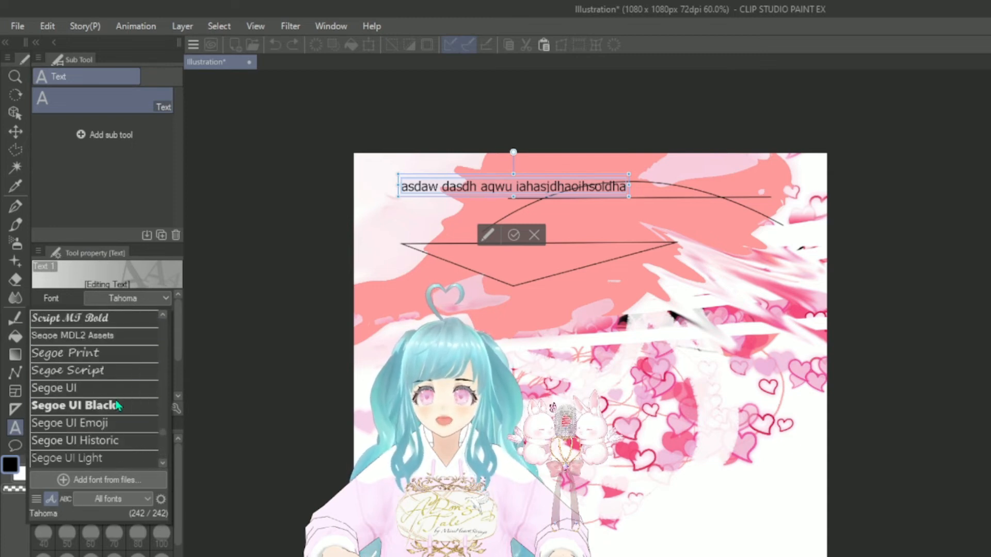
{"action": "scroll", "coordinate": [111, 428], "scroll_direction": "up", "scroll_amount": 10}
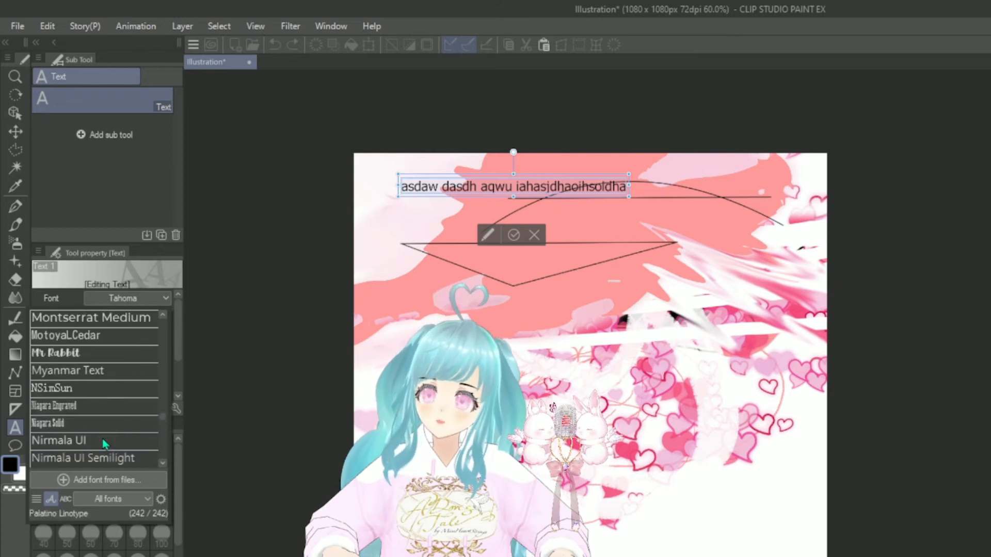
{"action": "scroll", "coordinate": [100, 441], "scroll_direction": "up", "scroll_amount": 3}
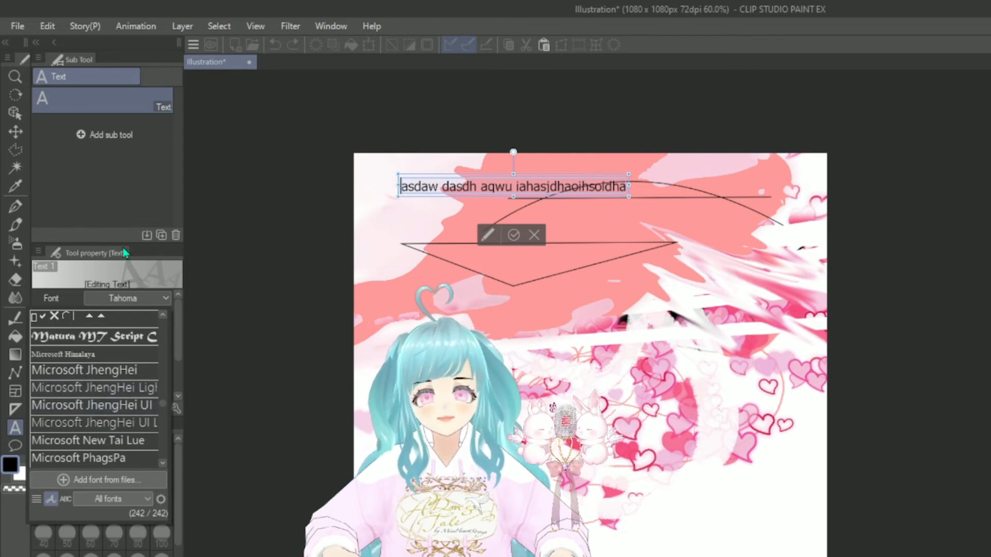
{"action": "left_click", "coordinate": [148, 185]}
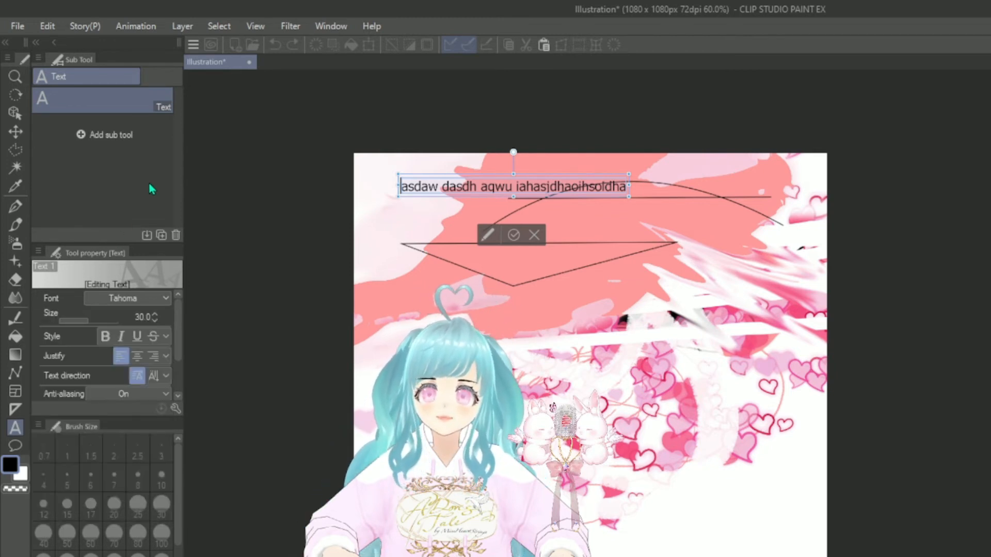
{"action": "left_click", "coordinate": [104, 299]}
{"action": "scroll", "coordinate": [132, 411], "scroll_direction": "up", "scroll_amount": 4}
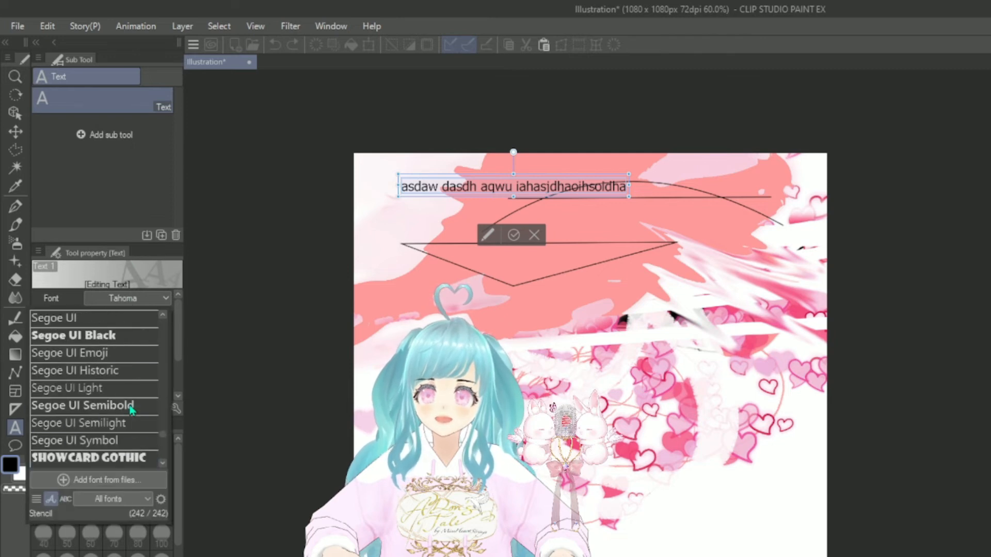
{"action": "left_click", "coordinate": [121, 465]}
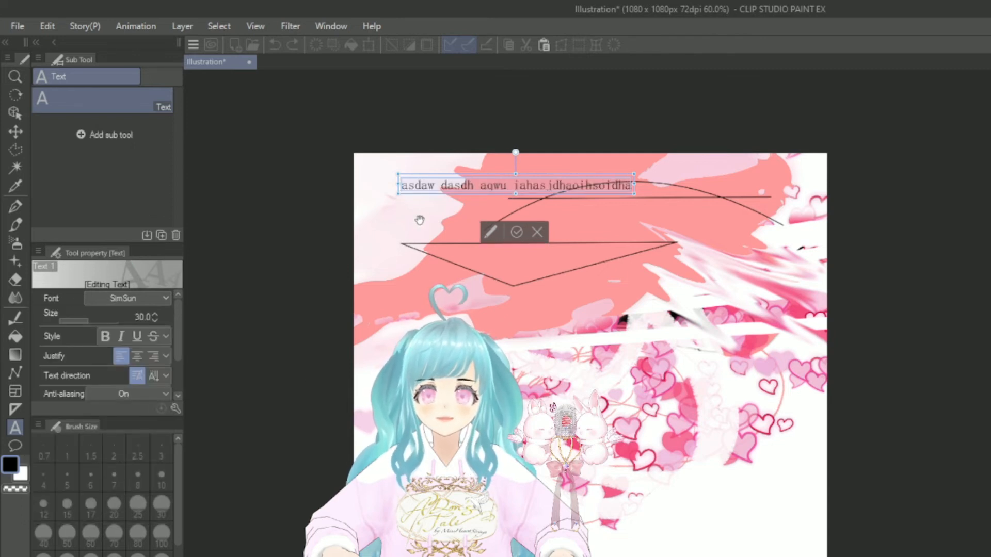
Stretch the text taller and wider to about size 690 across the lower part of the canvas and commit it.
{"action": "left_click_drag", "start_coordinate": [399, 193], "coordinate": [395, 245]}
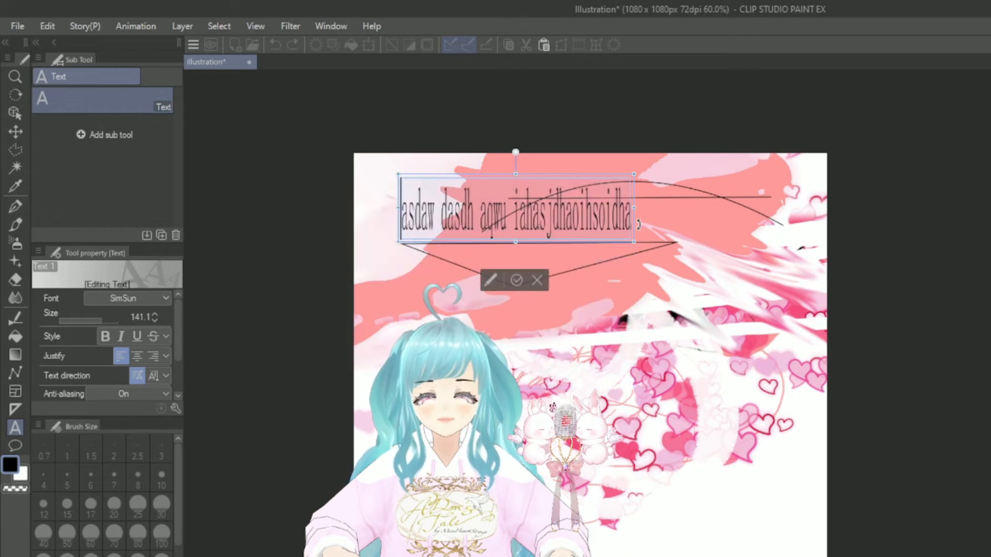
{"action": "left_click_drag", "start_coordinate": [632, 244], "coordinate": [774, 334]}
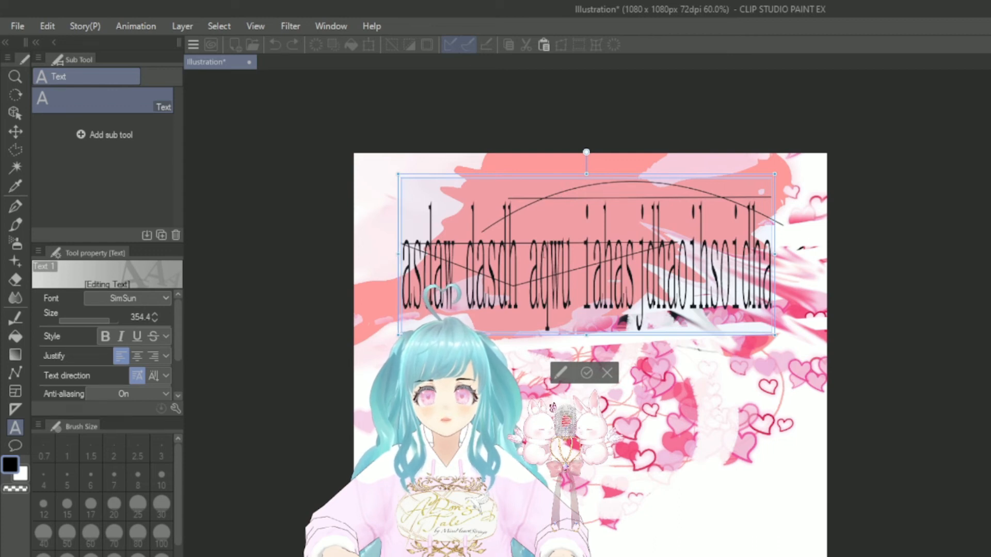
{"action": "left_click_drag", "start_coordinate": [585, 174], "coordinate": [586, 260]}
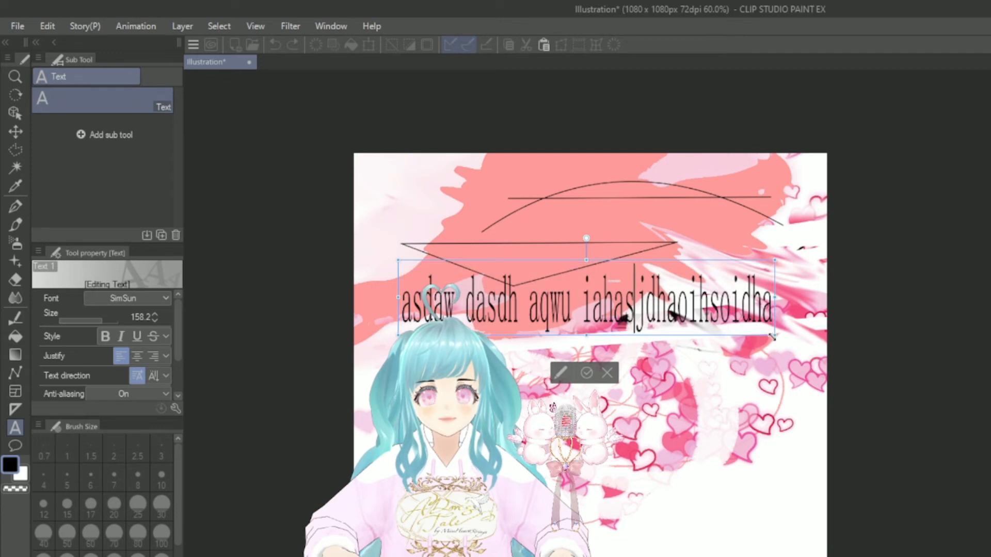
{"action": "left_click_drag", "start_coordinate": [774, 335], "coordinate": [800, 272]}
{"action": "left_click_drag", "start_coordinate": [597, 285], "coordinate": [598, 556]}
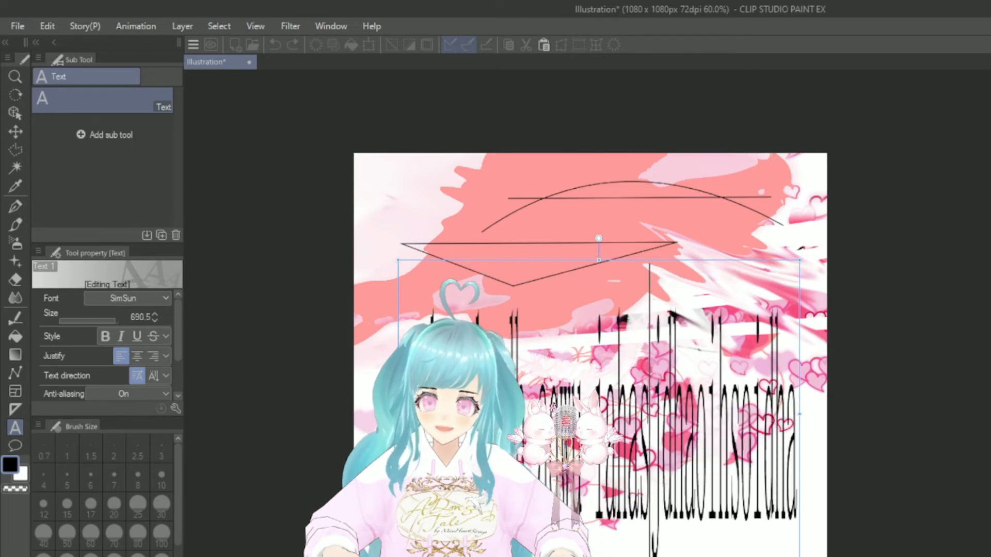
{"action": "left_click", "coordinate": [310, 454]}
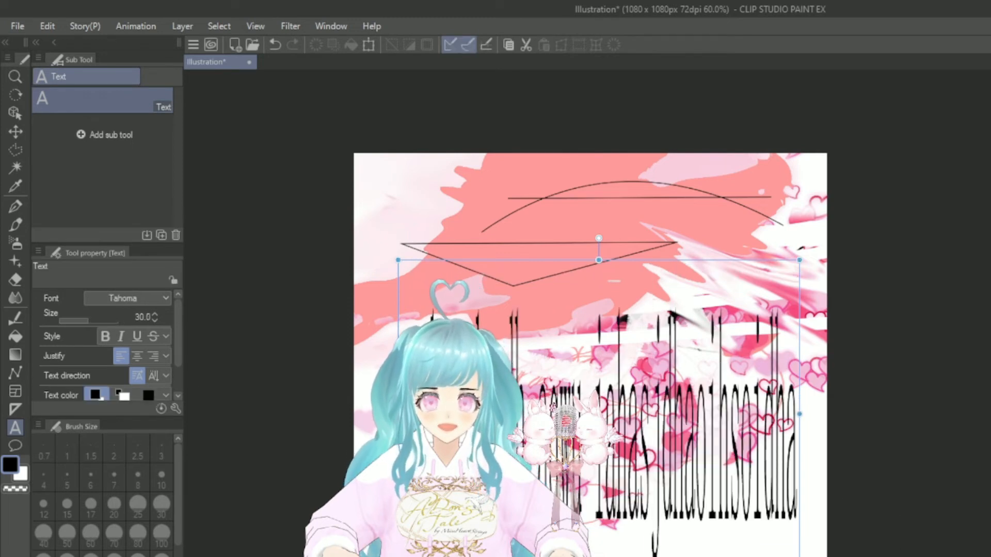
Draw a wide rounded balloon with line size 5 in the canvas's upper part and add a straight tail of width 20 towards its lower right.
{"action": "left_click", "coordinate": [14, 445]}
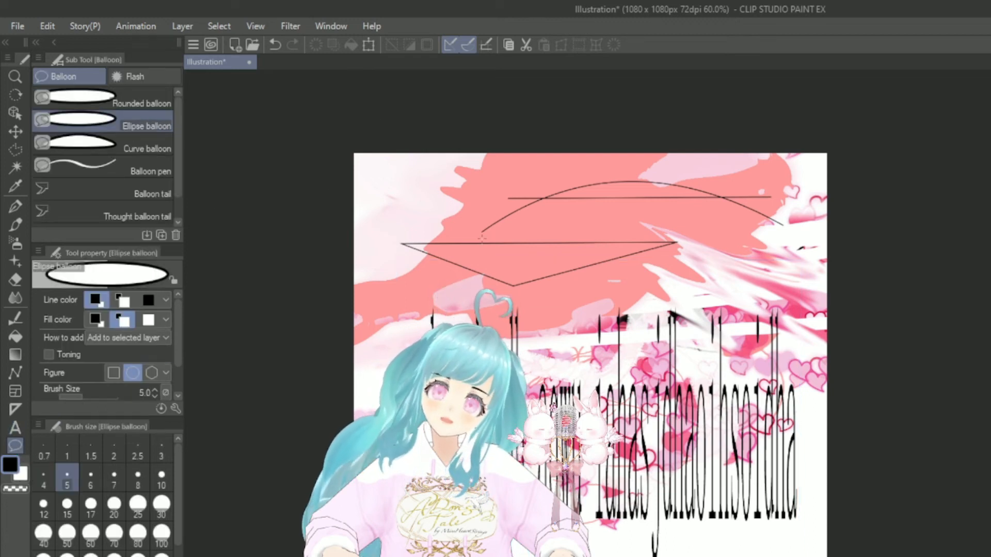
{"action": "left_click", "coordinate": [155, 102]}
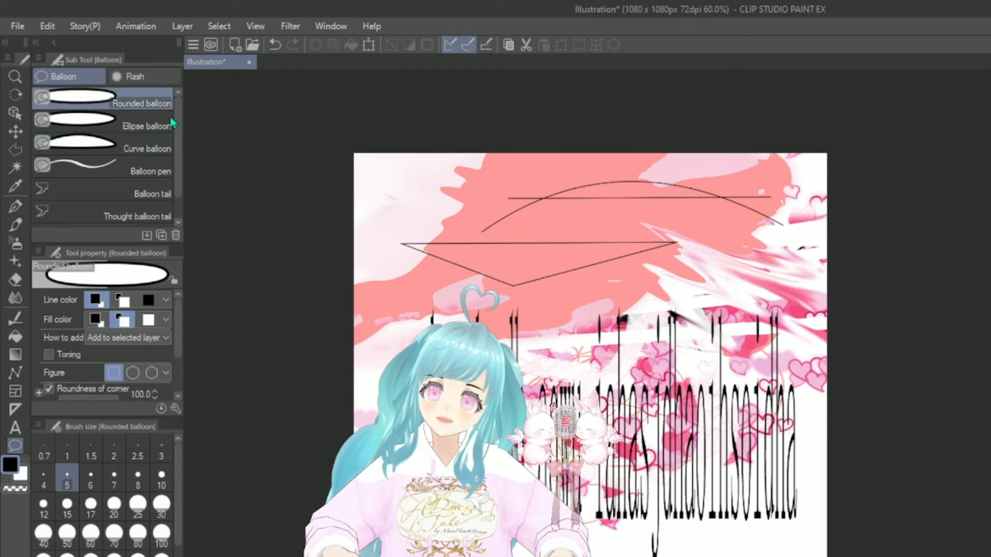
{"action": "left_click_drag", "start_coordinate": [430, 172], "coordinate": [629, 271]}
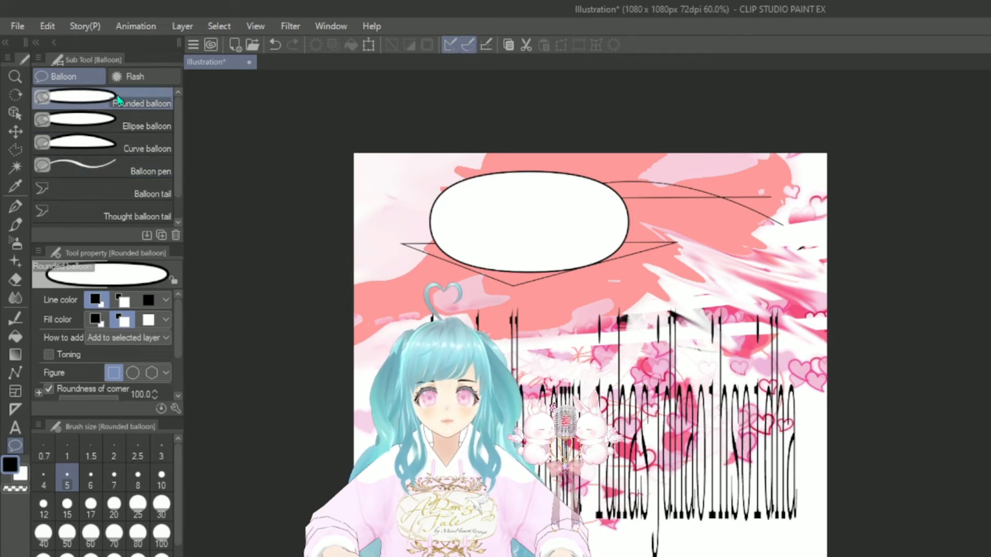
{"action": "left_click", "coordinate": [149, 201]}
{"action": "mouse_move", "coordinate": [563, 248]}
{"action": "left_mouse_down"}
{"action": "mouse_move", "coordinate": [594, 289]}
{"action": "mouse_move", "coordinate": [630, 297]}
{"action": "left_mouse_up"}
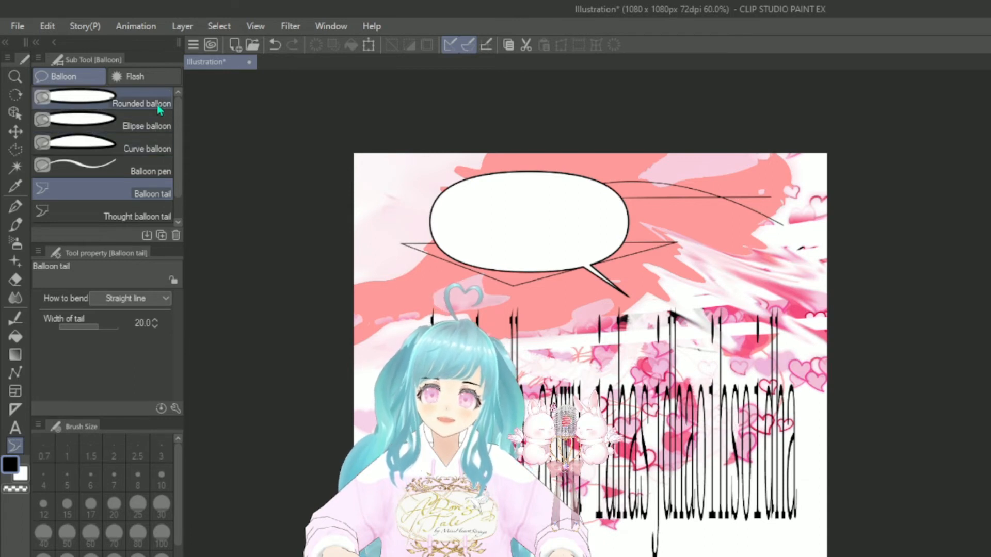
Draw an ellipse balloon to the right of the rounded balloon and a detached straight tail just below the rounded one.
{"action": "left_click", "coordinate": [150, 124]}
{"action": "left_click_drag", "start_coordinate": [636, 176], "coordinate": [765, 282]}
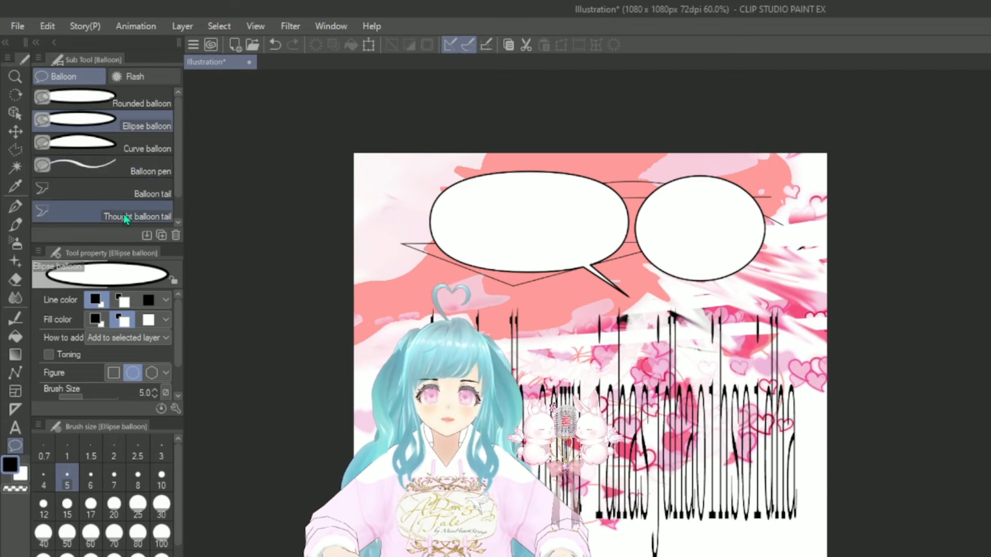
{"action": "left_click", "coordinate": [136, 194]}
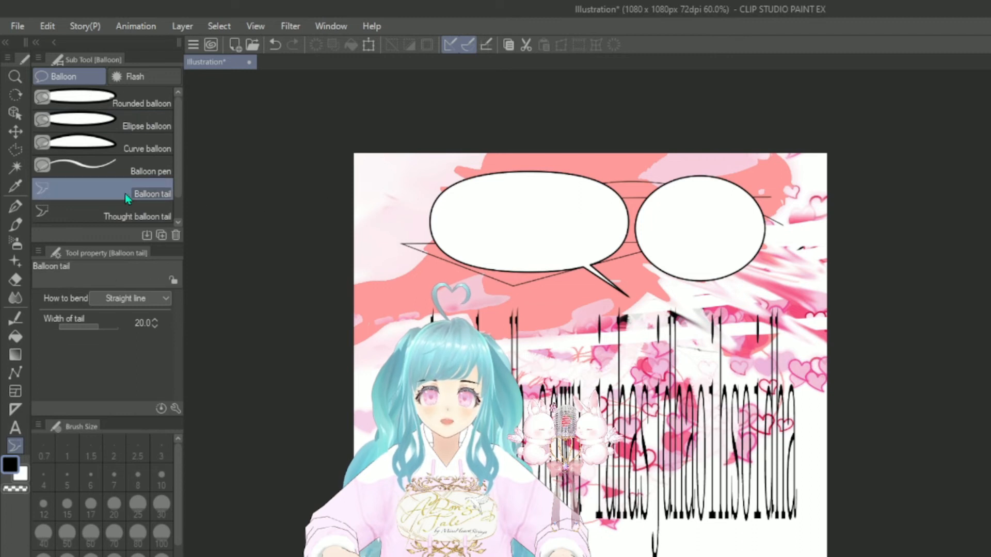
{"action": "mouse_move", "coordinate": [569, 282]}
{"action": "left_mouse_down"}
{"action": "mouse_move", "coordinate": [623, 320]}
{"action": "mouse_move", "coordinate": [497, 279]}
{"action": "left_mouse_up"}
Draw a width 30 thought balloon tail below the rounded balloon and three shrinking ellipse bubbles trailing from the ellipse balloon.
{"action": "left_click", "coordinate": [125, 211]}
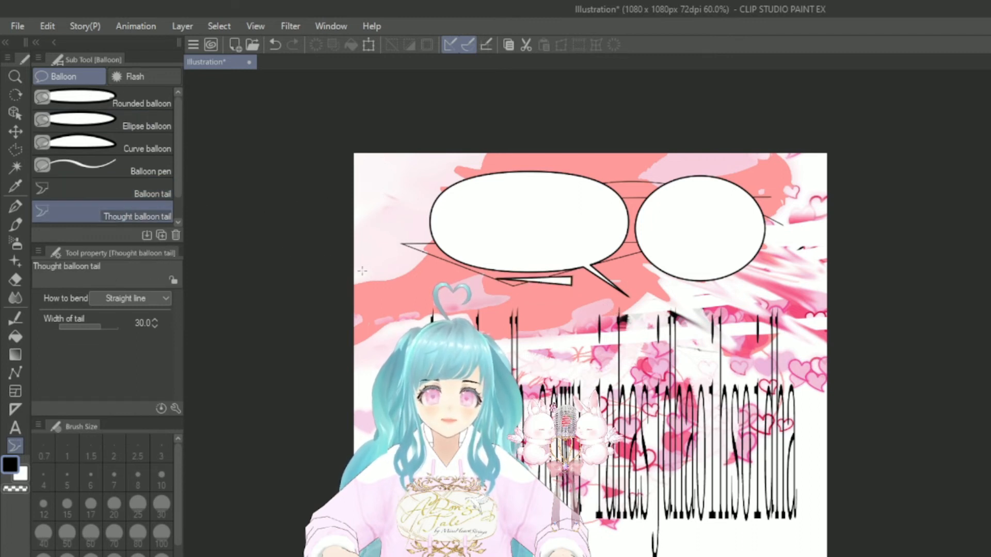
{"action": "left_click_drag", "start_coordinate": [579, 296], "coordinate": [643, 324]}
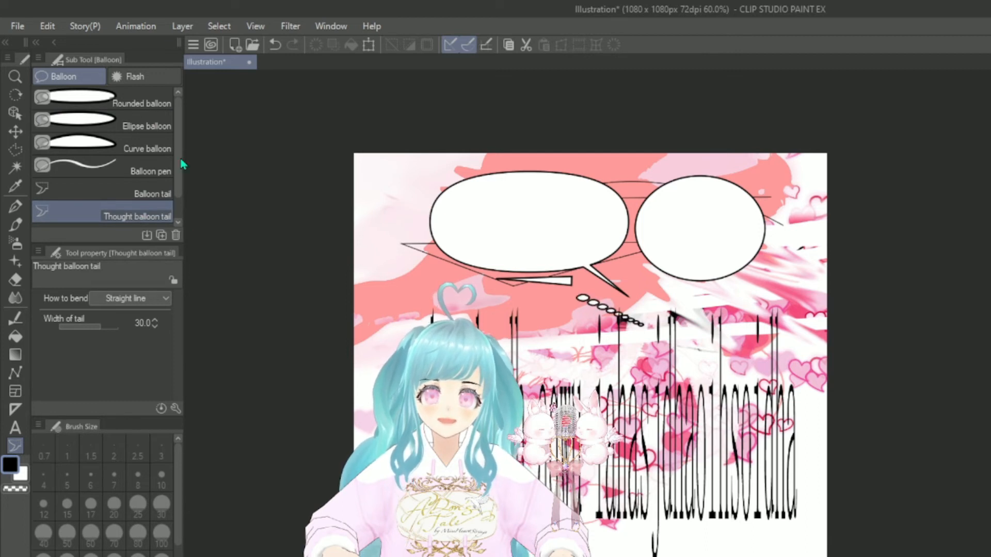
{"action": "left_click", "coordinate": [129, 122]}
{"action": "left_click_drag", "start_coordinate": [759, 266], "coordinate": [816, 318]}
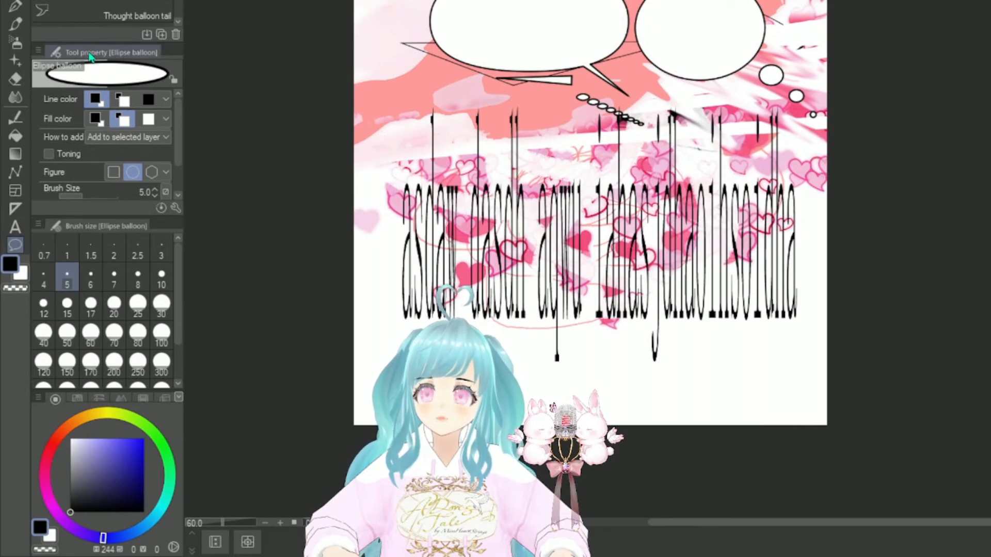
Switch to the Soft airbrush and set its brush size to 60.
{"action": "left_click", "coordinate": [16, 43]}
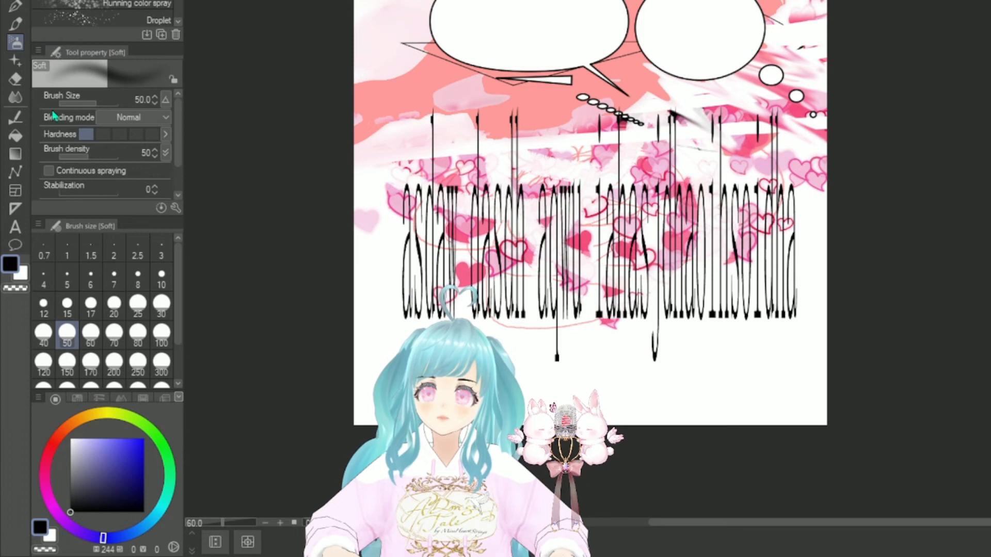
{"action": "mouse_move", "coordinate": [95, 103]}
{"action": "left_mouse_down"}
{"action": "mouse_move", "coordinate": [86, 101]}
{"action": "mouse_move", "coordinate": [96, 103]}
{"action": "left_mouse_up"}
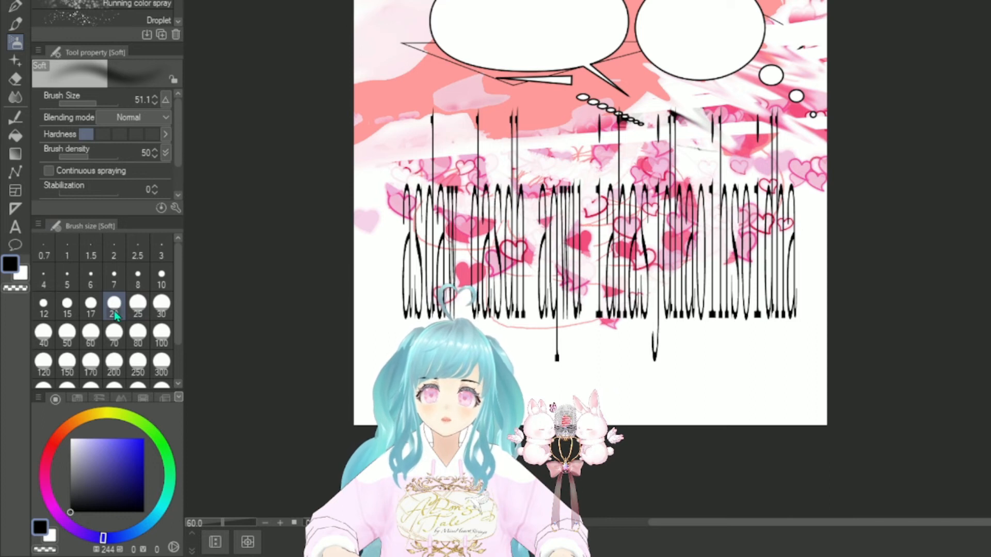
{"action": "left_click", "coordinate": [93, 336]}
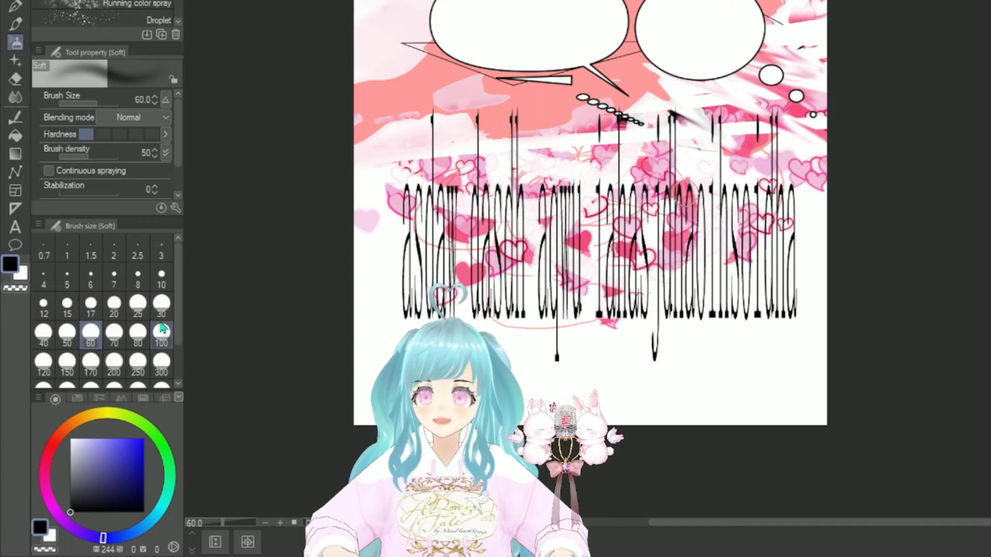
Change the Soft airbrush's brush size to 40 and finally to 17 using the preset sizes.
{"action": "left_click", "coordinate": [69, 304]}
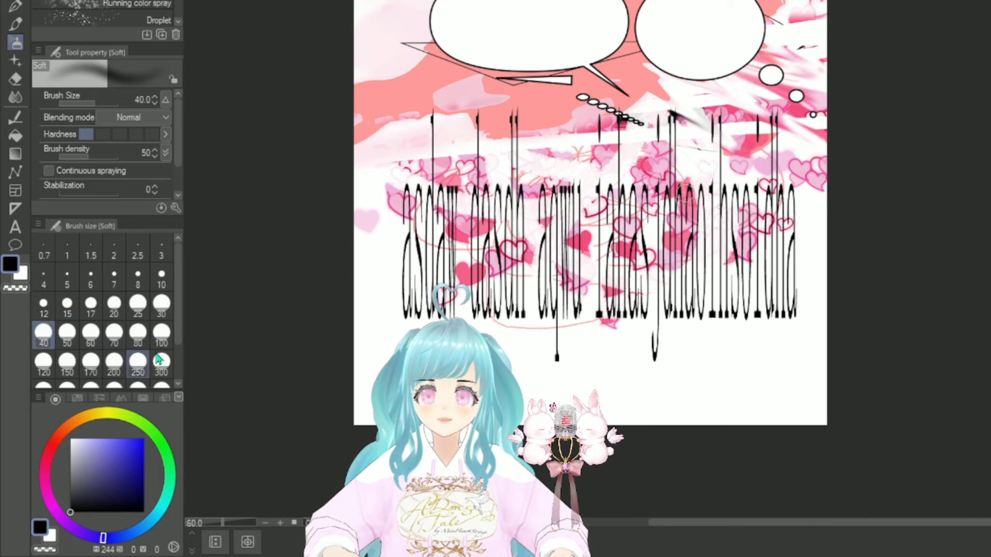
{"action": "left_click", "coordinate": [91, 305]}
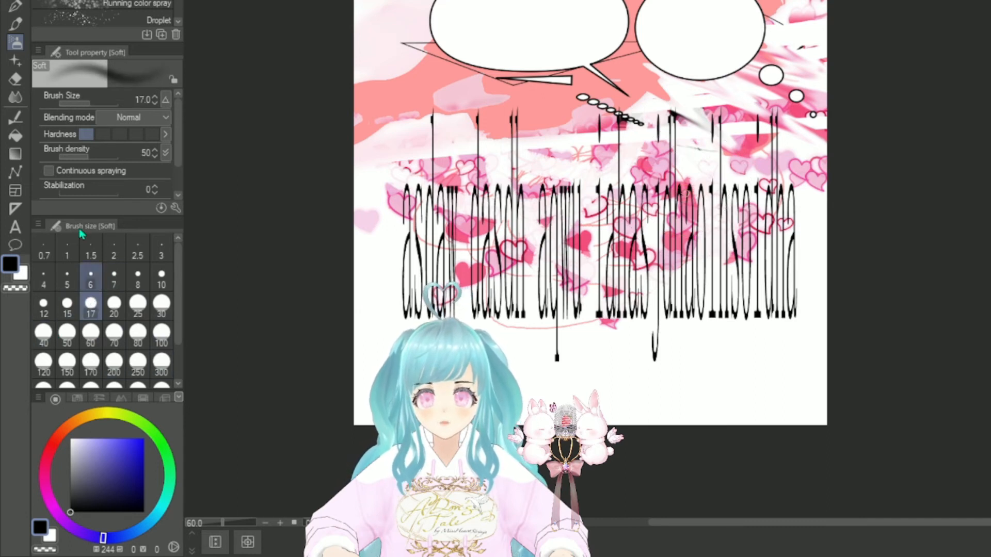
Switch to the G-pen and pick a fully saturated, full-brightness blue on the color wheel.
{"action": "left_click", "coordinate": [15, 23]}
{"action": "left_click", "coordinate": [15, 7]}
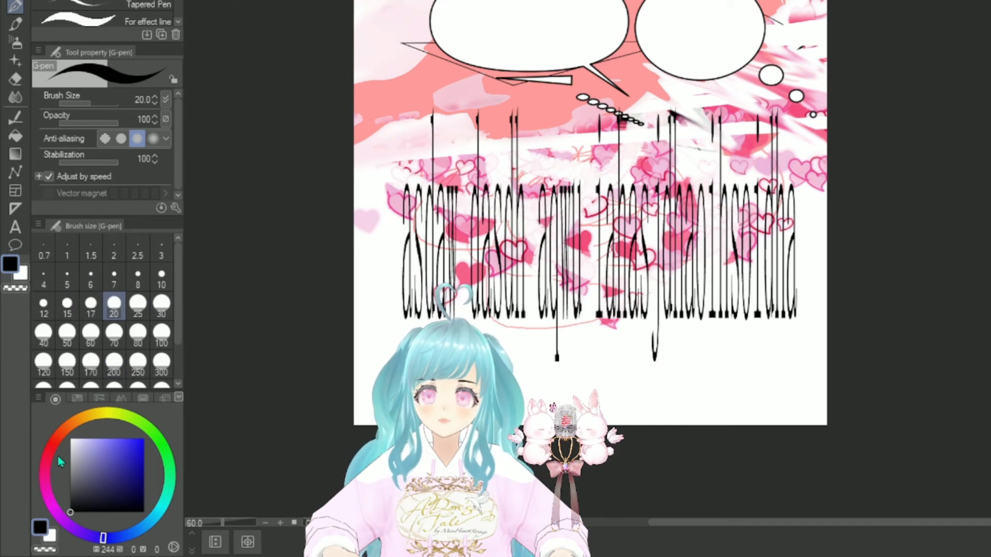
{"action": "left_click", "coordinate": [100, 463]}
{"action": "mouse_move", "coordinate": [95, 455]}
{"action": "left_mouse_down"}
{"action": "mouse_move", "coordinate": [121, 506]}
{"action": "mouse_move", "coordinate": [212, 483]}
{"action": "mouse_move", "coordinate": [195, 435]}
{"action": "left_mouse_up"}
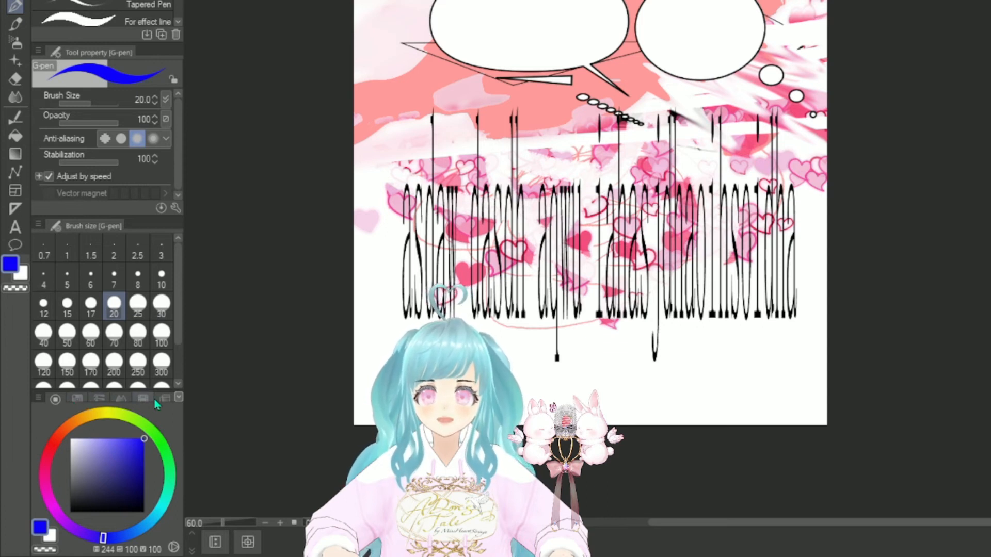
Look through the available color sets while keeping StrongTone selected.
{"action": "left_click", "coordinate": [77, 400]}
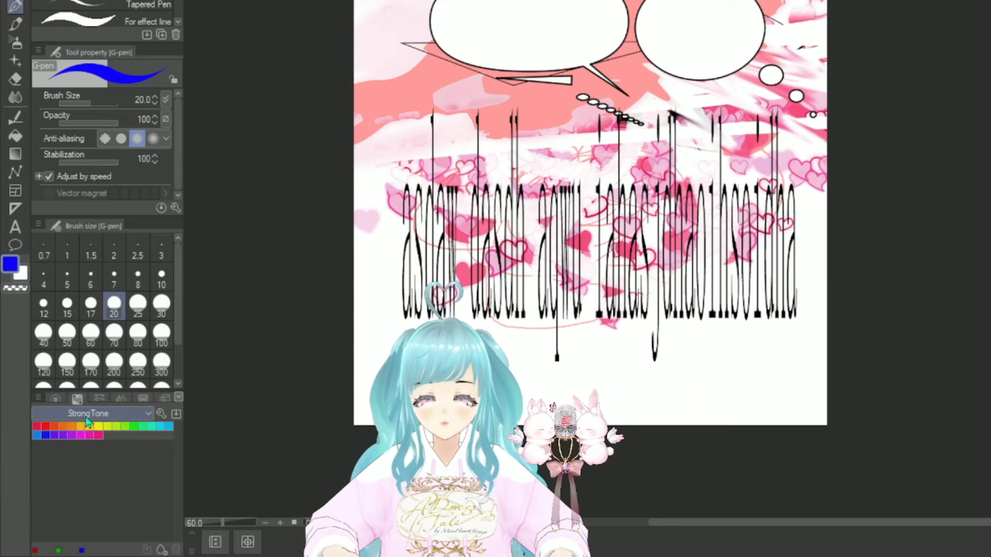
{"action": "left_click", "coordinate": [81, 417]}
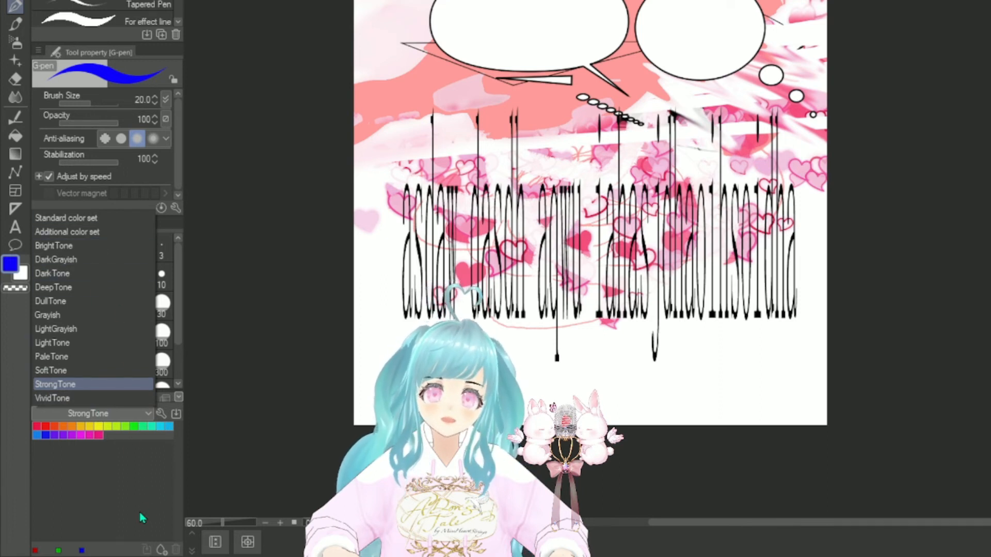
{"action": "left_click", "coordinate": [162, 492]}
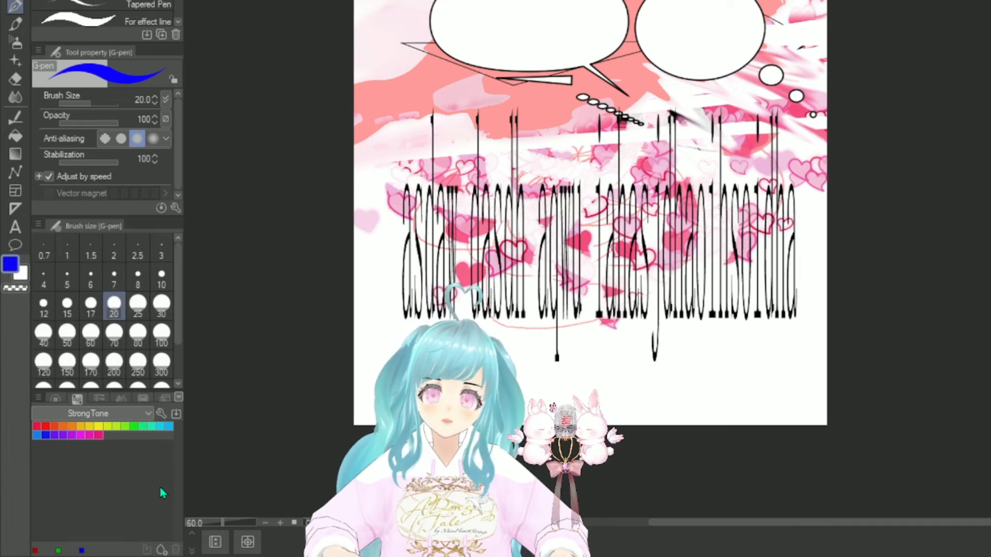
Mix a vivid pink drawing color with the RGB sliders, using R 255, G 0 and B 118.
{"action": "left_click", "coordinate": [102, 399]}
{"action": "left_click_drag", "start_coordinate": [78, 422], "coordinate": [98, 460]}
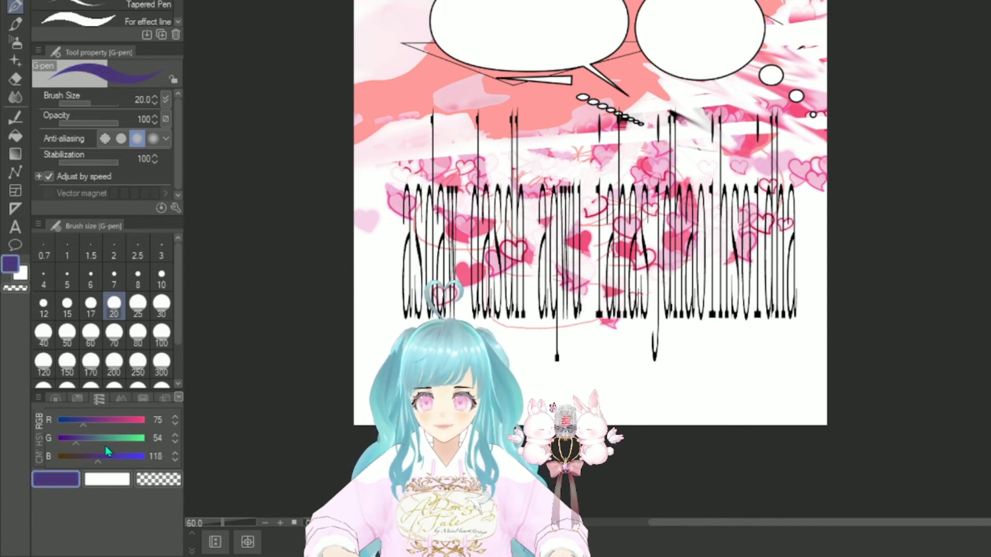
{"action": "left_click_drag", "start_coordinate": [140, 420], "coordinate": [190, 425]}
{"action": "left_click_drag", "start_coordinate": [109, 443], "coordinate": [56, 443]}
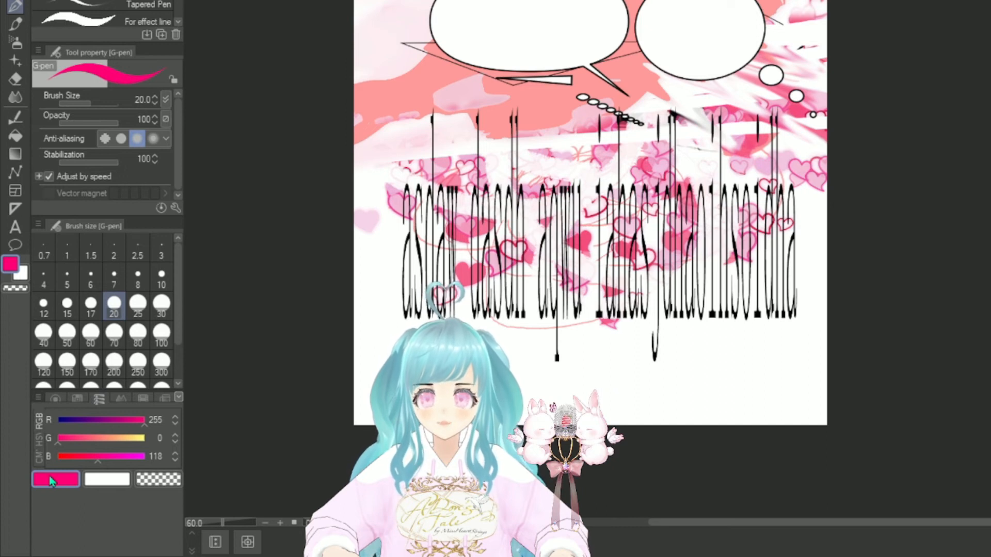
Examine the color mixing, color history and approximate color views, and return to the color wheel.
{"action": "left_click", "coordinate": [122, 399]}
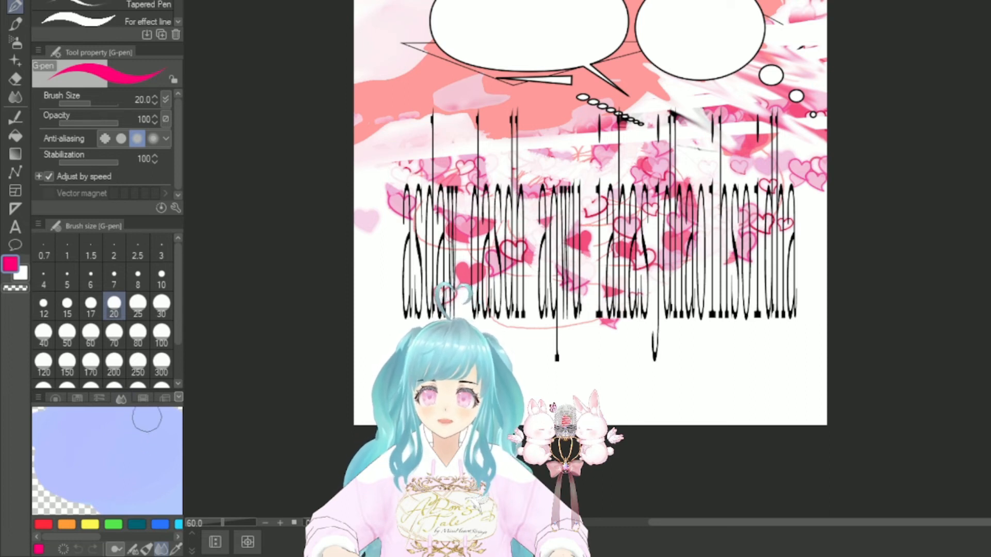
{"action": "left_click", "coordinate": [142, 399]}
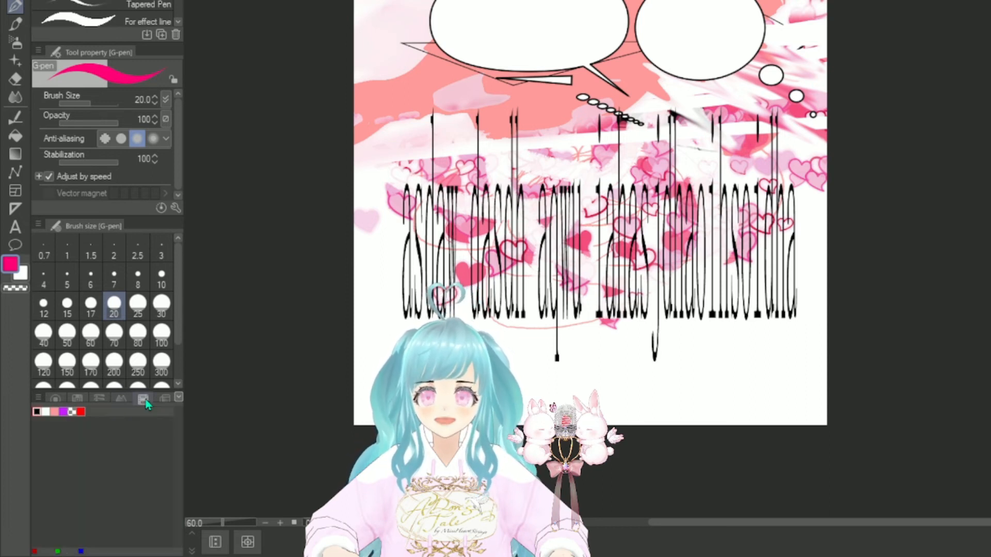
{"action": "left_click", "coordinate": [164, 401]}
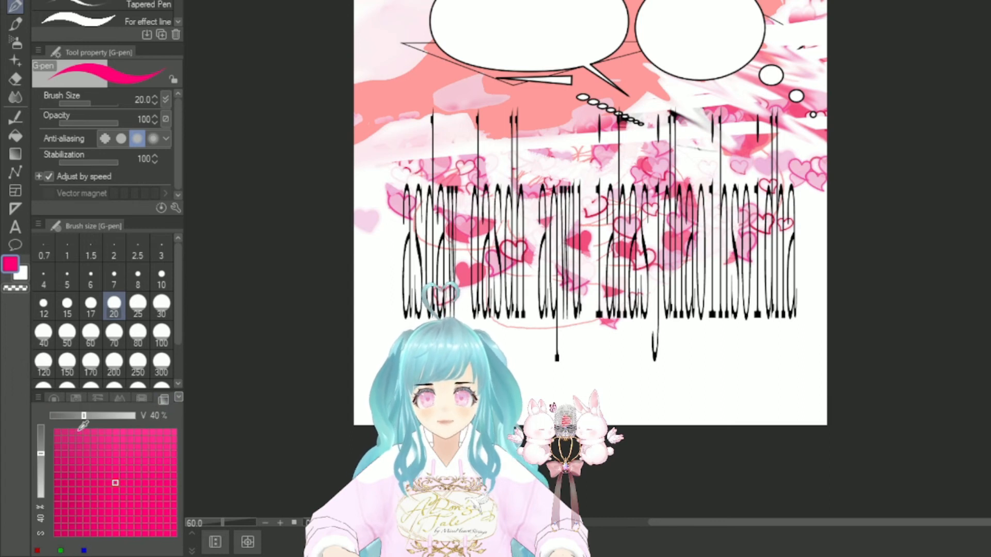
{"action": "left_click", "coordinate": [54, 400]}
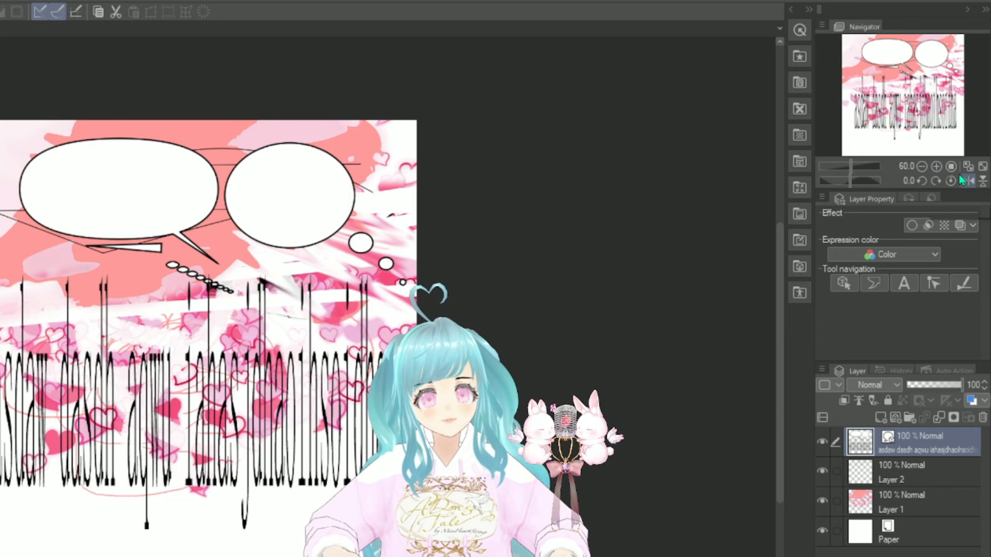
Zoom the canvas view to 54%, tilt it to about -10.6 degrees, and reset the rotation.
{"action": "mouse_move", "coordinate": [847, 164]}
{"action": "left_mouse_down"}
{"action": "mouse_move", "coordinate": [862, 164]}
{"action": "mouse_move", "coordinate": [834, 166]}
{"action": "mouse_move", "coordinate": [863, 163]}
{"action": "mouse_move", "coordinate": [854, 181]}
{"action": "mouse_move", "coordinate": [881, 183]}
{"action": "mouse_move", "coordinate": [848, 181]}
{"action": "mouse_move", "coordinate": [850, 166]}
{"action": "left_mouse_up"}
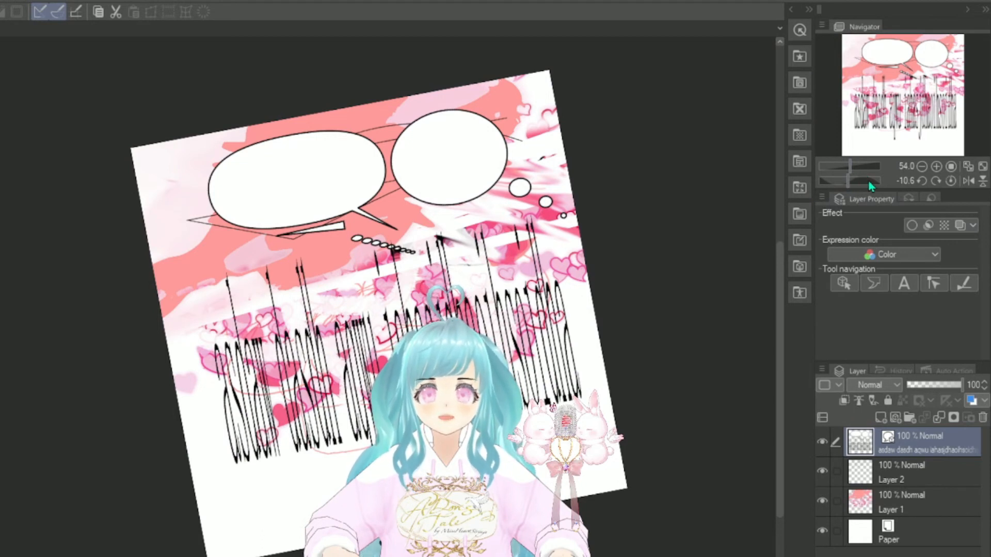
{"action": "left_click", "coordinate": [949, 181]}
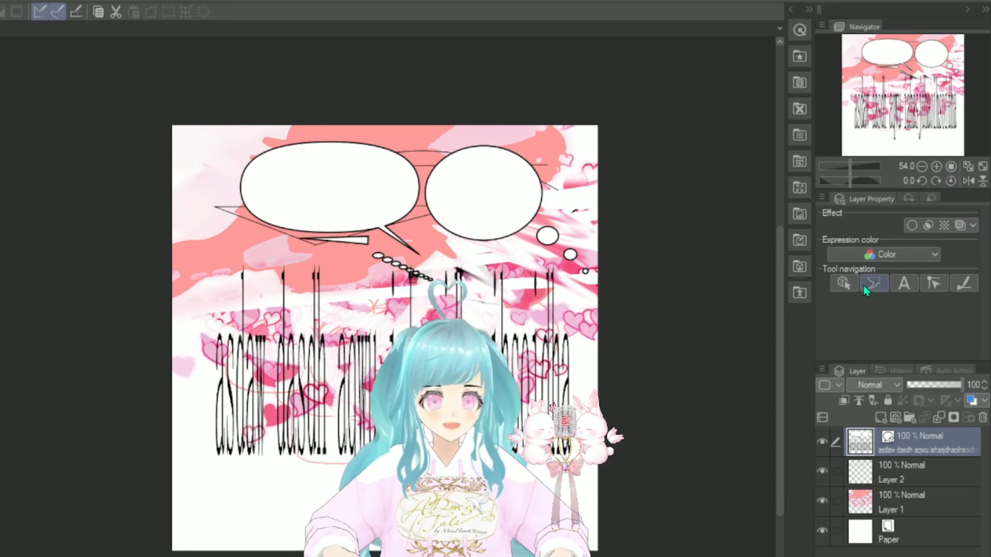
Look at the Search Layer and Animation cels palettes and return to Layer Property.
{"action": "left_click", "coordinate": [906, 200]}
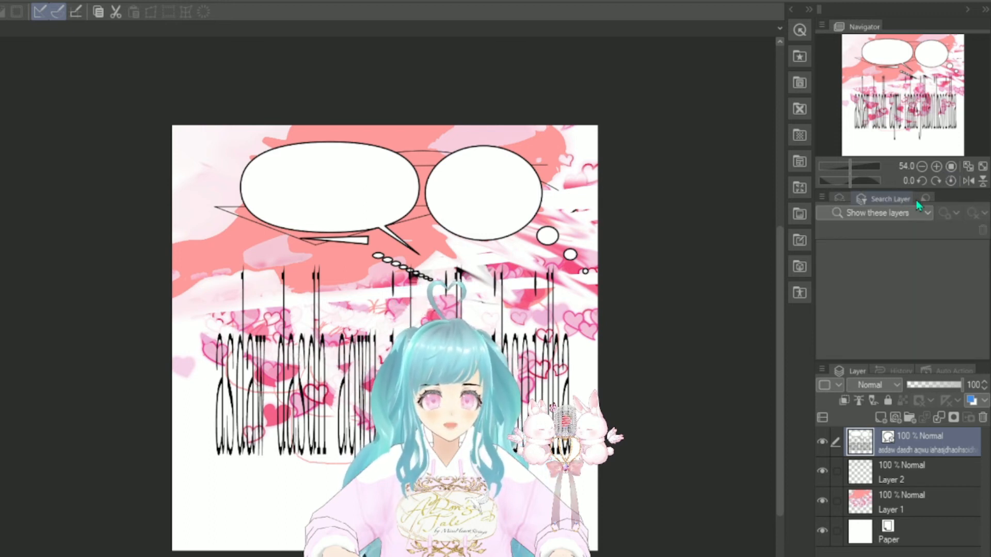
{"action": "left_click", "coordinate": [924, 199]}
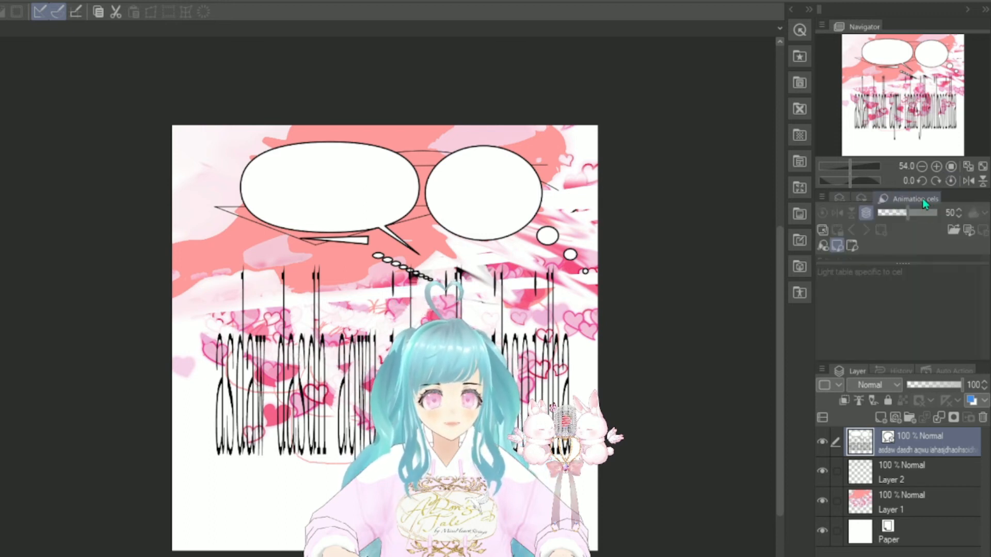
{"action": "left_click", "coordinate": [840, 199]}
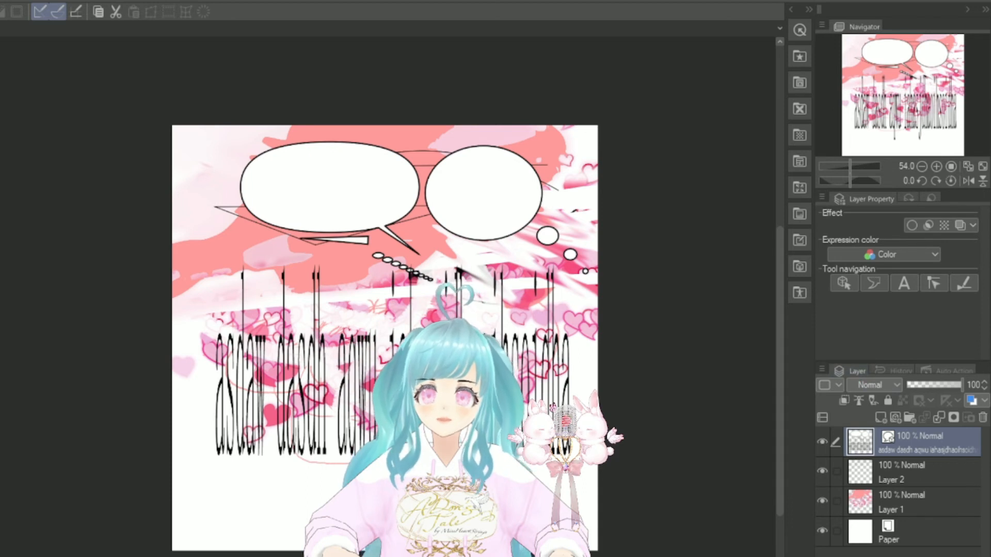
Detach the Layer palette so it floats beside the canvas, and lengthen it down the workspace.
{"action": "left_click_drag", "start_coordinate": [853, 366], "coordinate": [614, 93]}
{"action": "left_click_drag", "start_coordinate": [695, 96], "coordinate": [716, 50]}
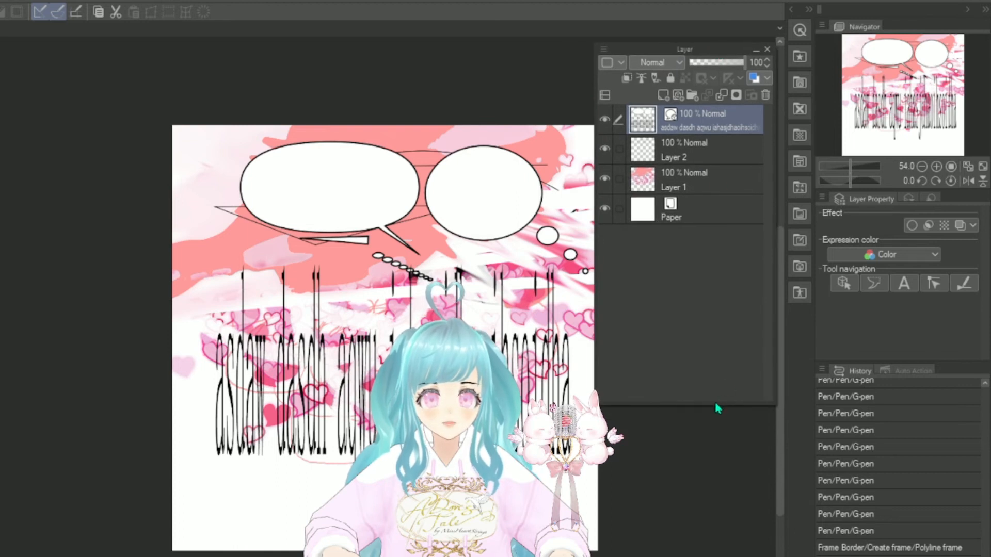
{"action": "left_click_drag", "start_coordinate": [715, 406], "coordinate": [715, 556]}
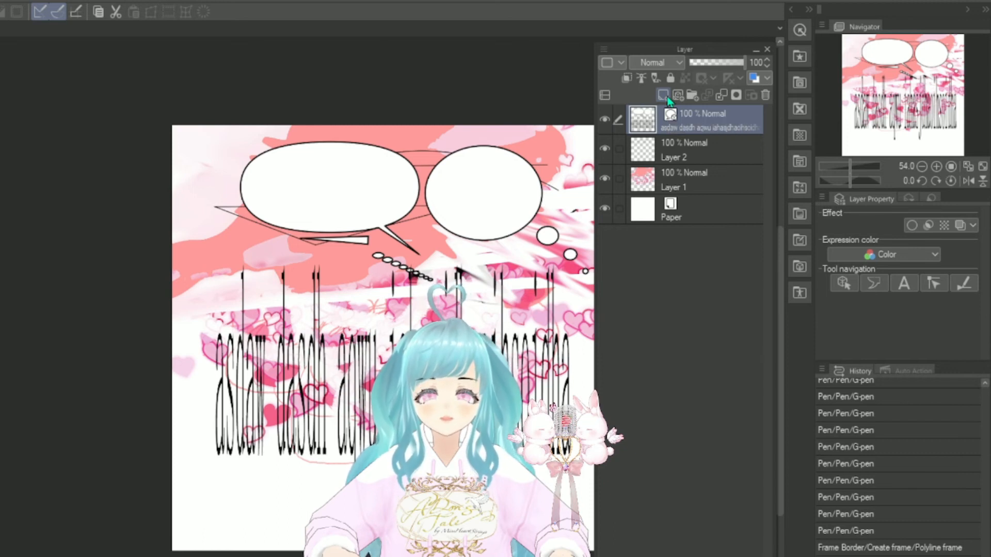
Delete the painted Layer 1, followed by Layer 2 together with the text and balloon layer.
{"action": "left_click", "coordinate": [692, 185]}
{"action": "left_click", "coordinate": [771, 98]}
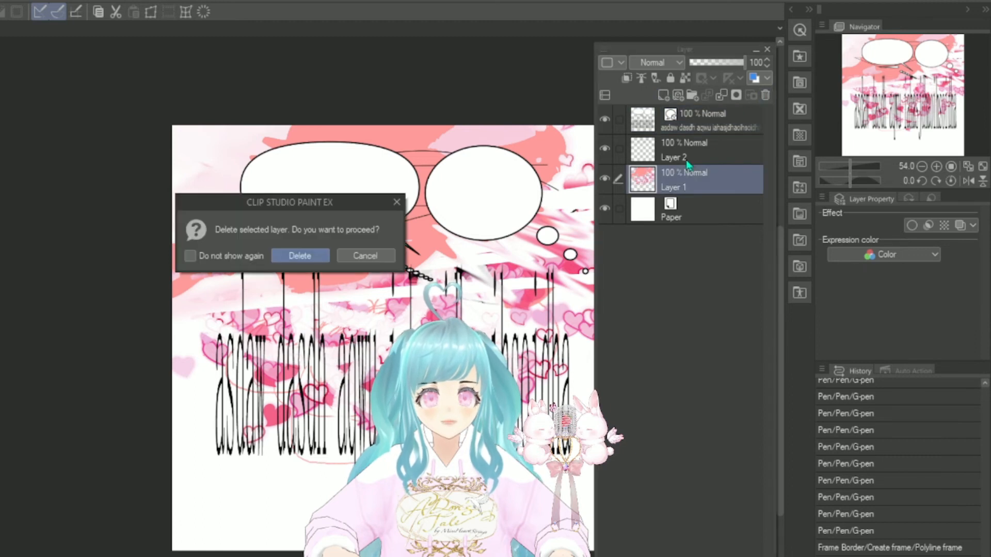
{"action": "left_click", "coordinate": [304, 252]}
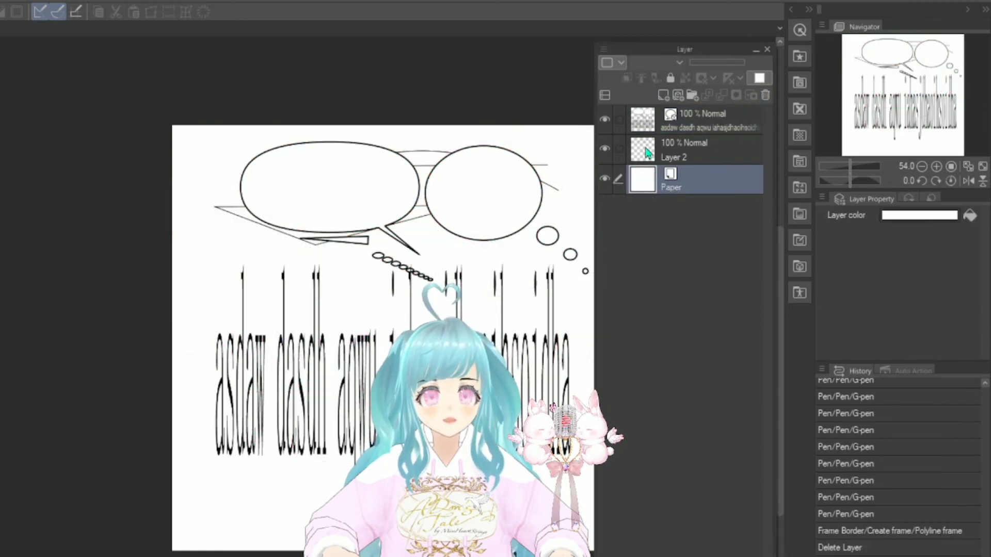
{"action": "left_click", "coordinate": [649, 153]}
{"action": "left_click", "coordinate": [645, 132], "text": "ctrl"}
{"action": "left_click", "coordinate": [767, 98]}
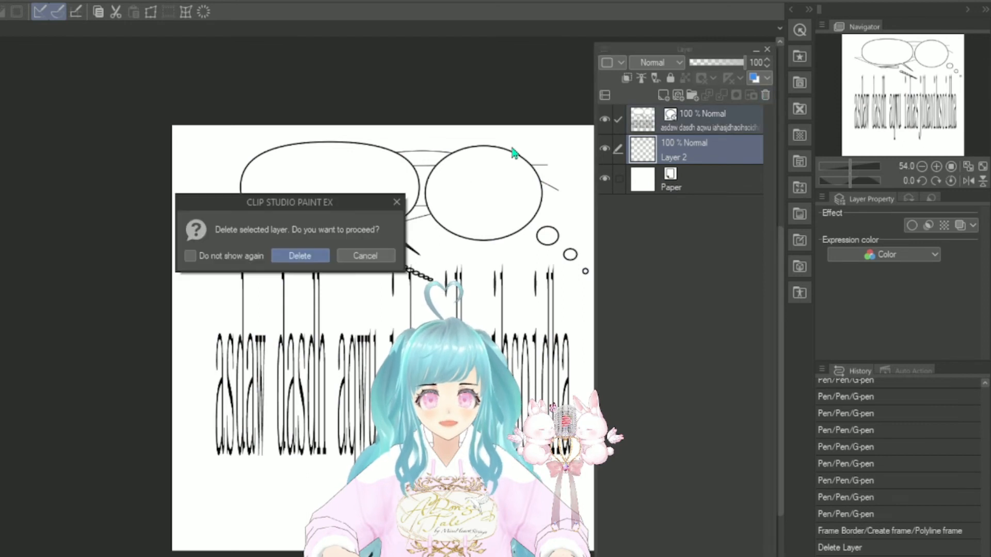
{"action": "left_click", "coordinate": [300, 252]}
Add a new layer with scattered pink hearts and another layer above it with looping trails of pale pink circles.
{"action": "left_click", "coordinate": [662, 97]}
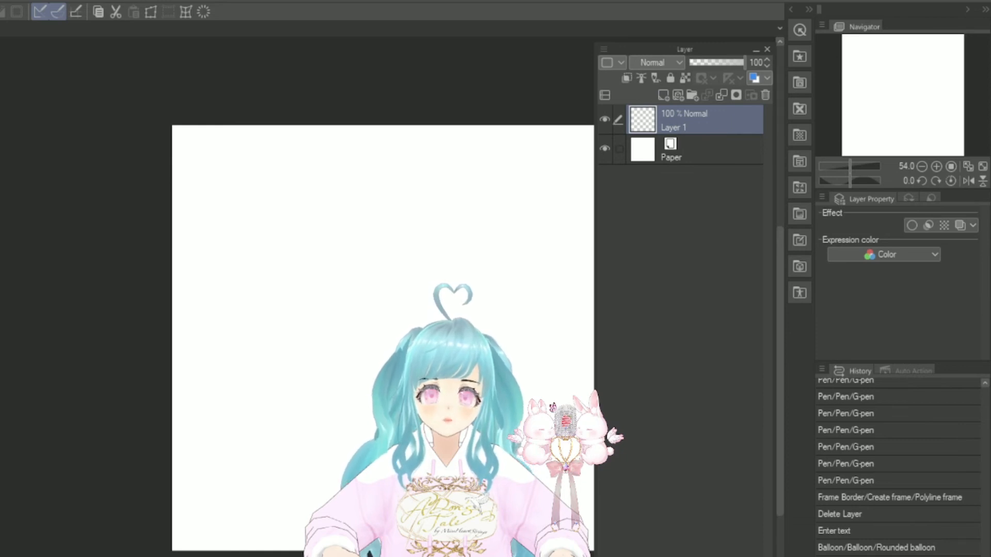
{"action": "mouse_move", "coordinate": [344, 389]}
{"action": "left_mouse_down"}
{"action": "mouse_move", "coordinate": [354, 222]}
{"action": "mouse_move", "coordinate": [281, 364]}
{"action": "left_mouse_up"}
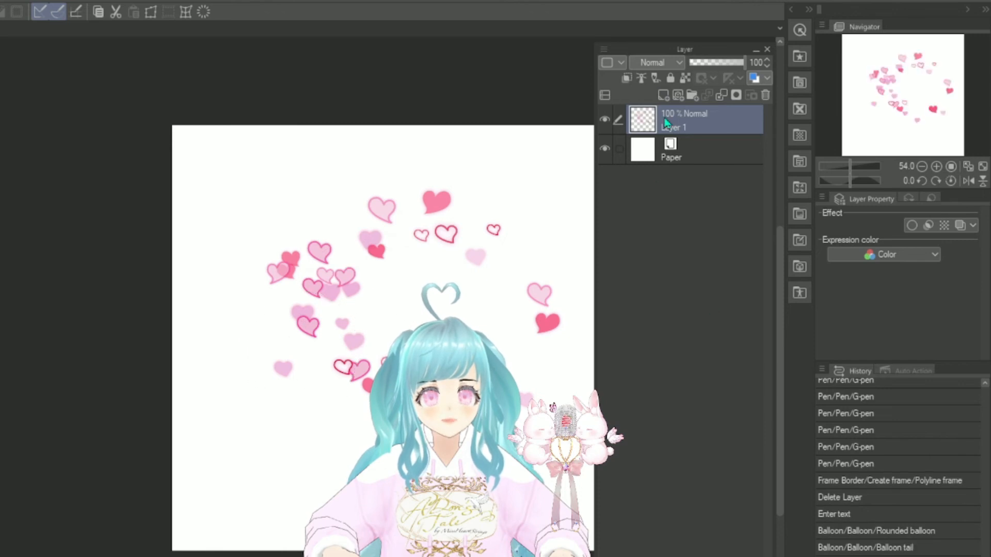
{"action": "left_click", "coordinate": [663, 95]}
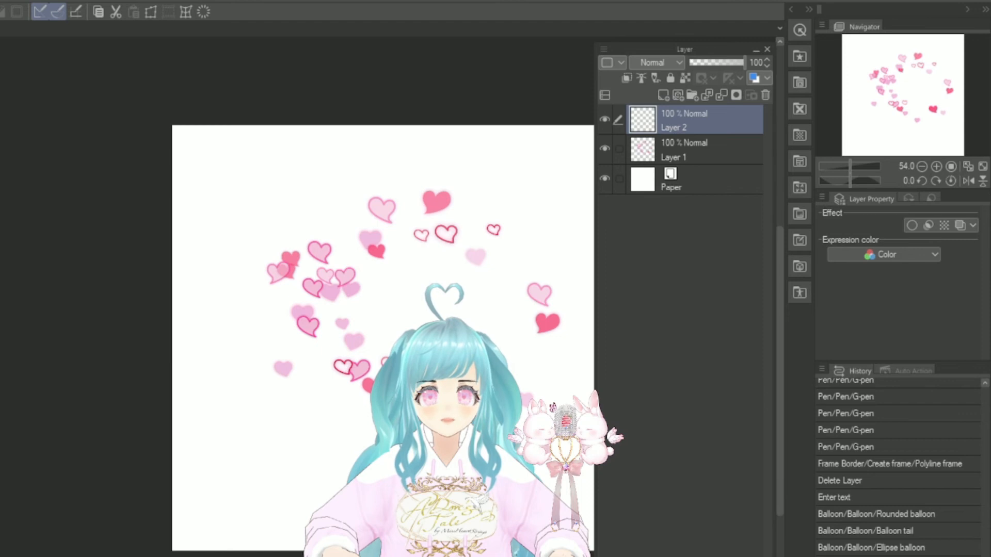
{"action": "mouse_move", "coordinate": [387, 272]}
{"action": "left_mouse_down"}
{"action": "mouse_move", "coordinate": [181, 233]}
{"action": "mouse_move", "coordinate": [402, 223]}
{"action": "mouse_move", "coordinate": [598, 413]}
{"action": "left_mouse_up"}
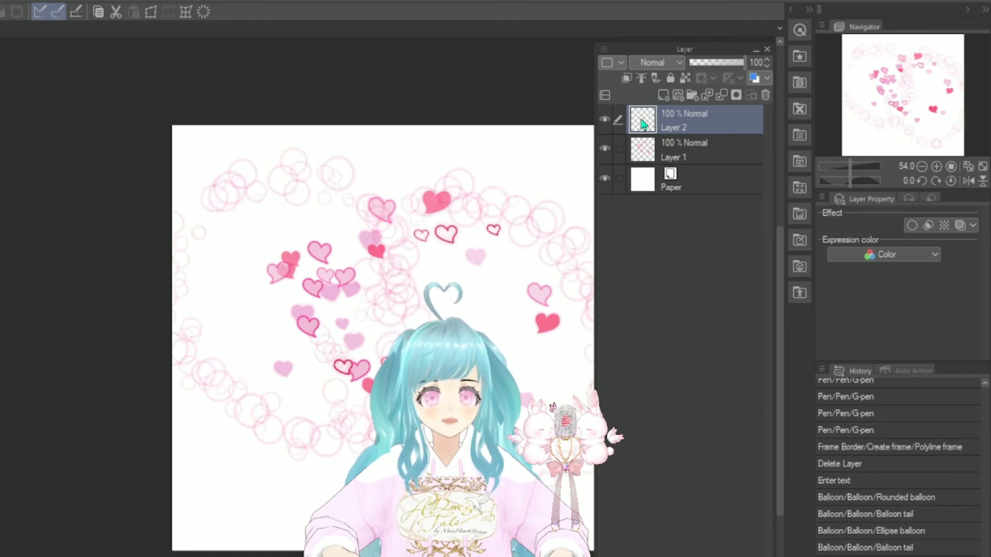
Add a third layer and paint a pink Sparkle C trail spiraling around the hearts.
{"action": "left_click", "coordinate": [663, 95]}
{"action": "mouse_move", "coordinate": [503, 279]}
{"action": "left_mouse_down"}
{"action": "mouse_move", "coordinate": [269, 332]}
{"action": "mouse_move", "coordinate": [467, 310]}
{"action": "mouse_move", "coordinate": [467, 289]}
{"action": "left_mouse_up"}
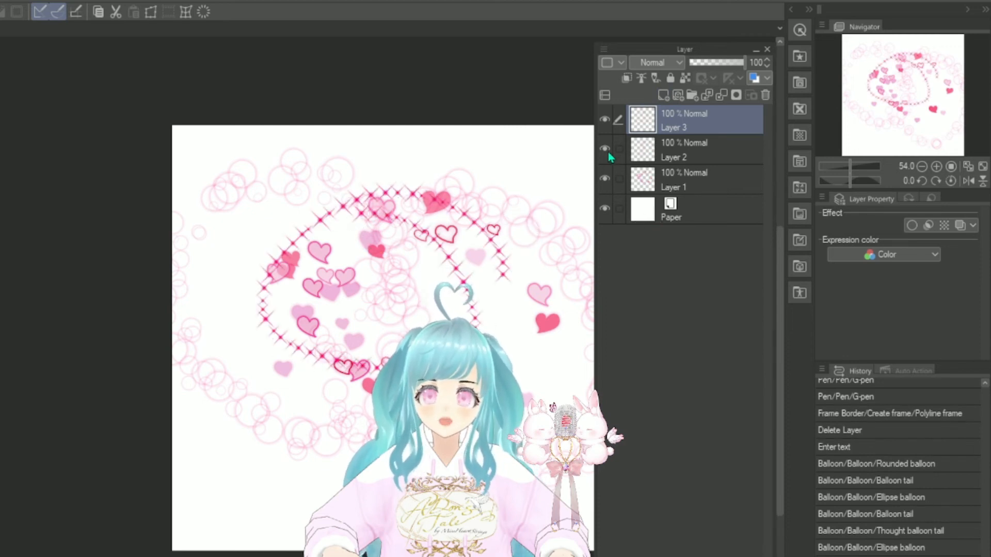
Hide and show Layer 3 by itself, and Layers 2 and 3 together, to compare each layer's content.
{"action": "left_click", "coordinate": [604, 120]}
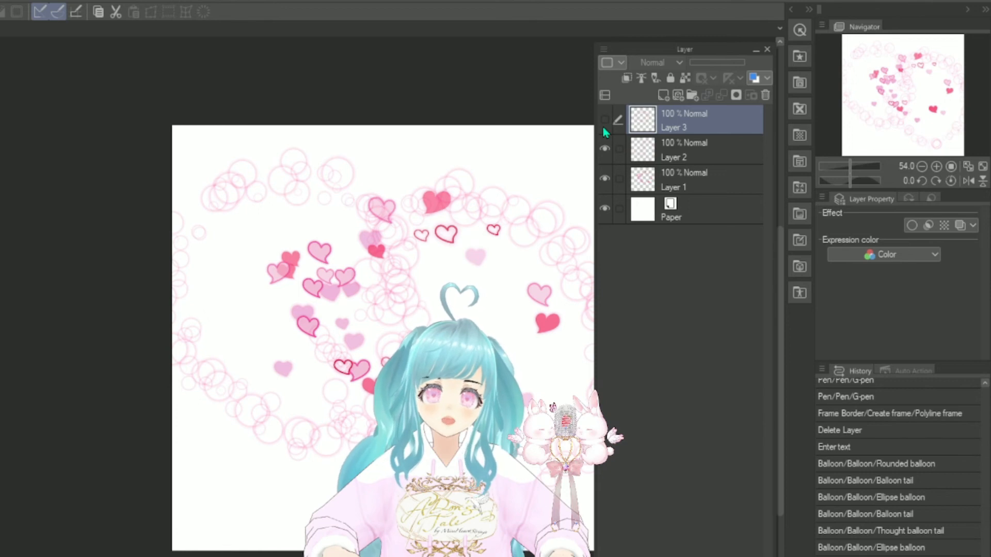
{"action": "left_click", "coordinate": [605, 119]}
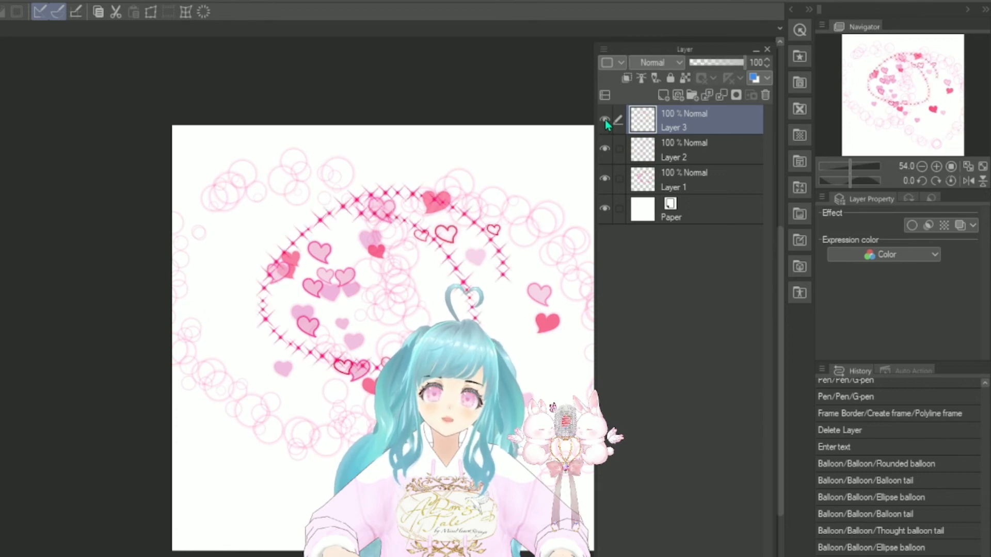
{"action": "left_click", "coordinate": [605, 149]}
{"action": "left_click", "coordinate": [605, 119]}
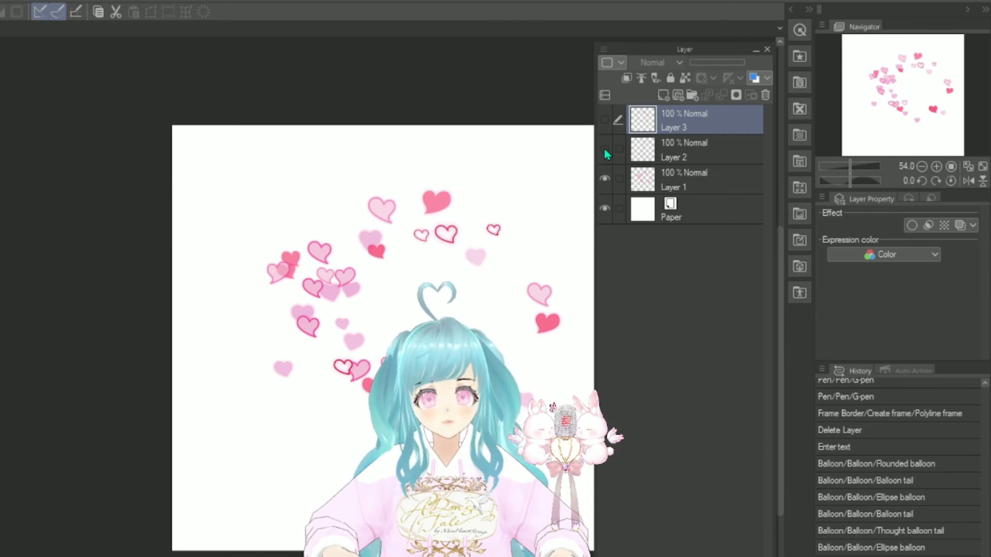
{"action": "left_click", "coordinate": [605, 149]}
{"action": "left_click", "coordinate": [605, 119]}
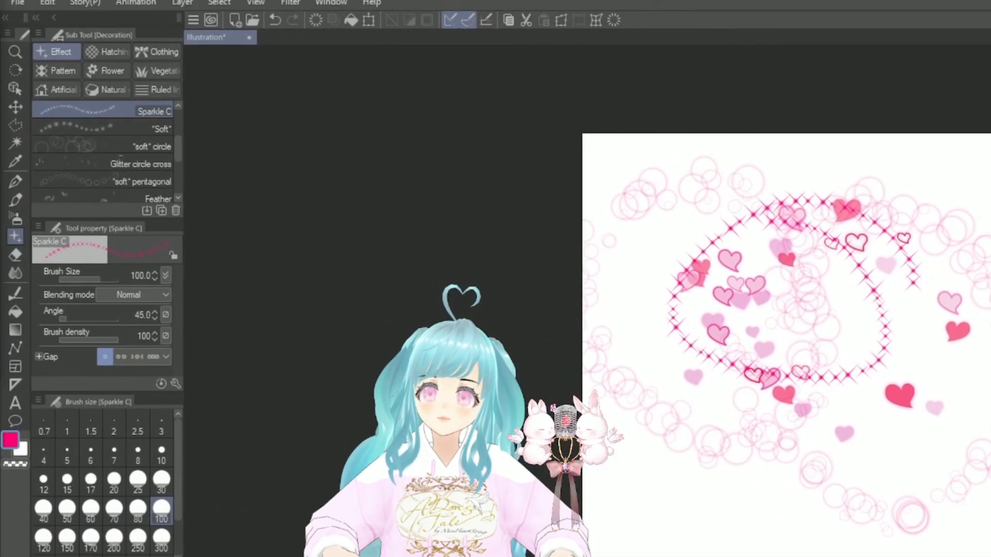
Use the Move layer tool to shift the hearts on Layer 1 slightly left and down.
{"action": "left_click", "coordinate": [15, 106]}
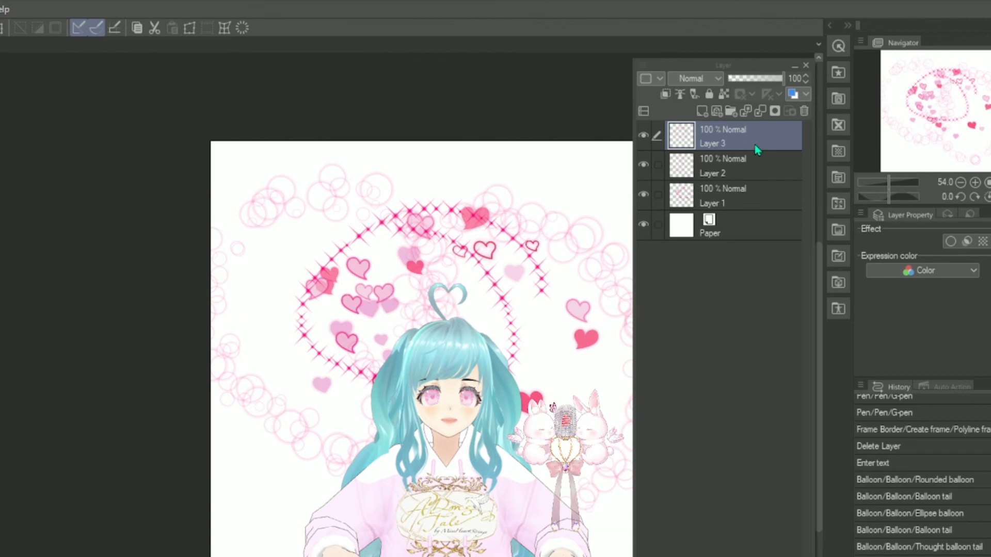
{"action": "left_click", "coordinate": [757, 196]}
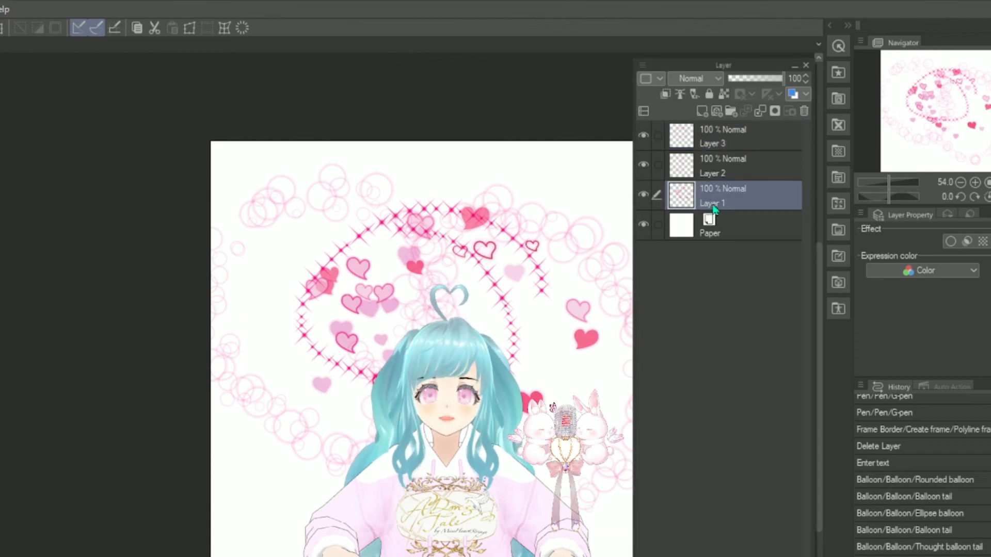
{"action": "mouse_move", "coordinate": [391, 298]}
{"action": "left_mouse_down"}
{"action": "mouse_move", "coordinate": [329, 318]}
{"action": "mouse_move", "coordinate": [287, 251]}
{"action": "mouse_move", "coordinate": [401, 210]}
{"action": "mouse_move", "coordinate": [400, 328]}
{"action": "mouse_move", "coordinate": [333, 209]}
{"action": "mouse_move", "coordinate": [335, 382]}
{"action": "mouse_move", "coordinate": [330, 341]}
{"action": "mouse_move", "coordinate": [406, 282]}
{"action": "mouse_move", "coordinate": [361, 241]}
{"action": "mouse_move", "coordinate": [356, 381]}
{"action": "mouse_move", "coordinate": [435, 345]}
{"action": "mouse_move", "coordinate": [391, 307]}
{"action": "left_mouse_up"}
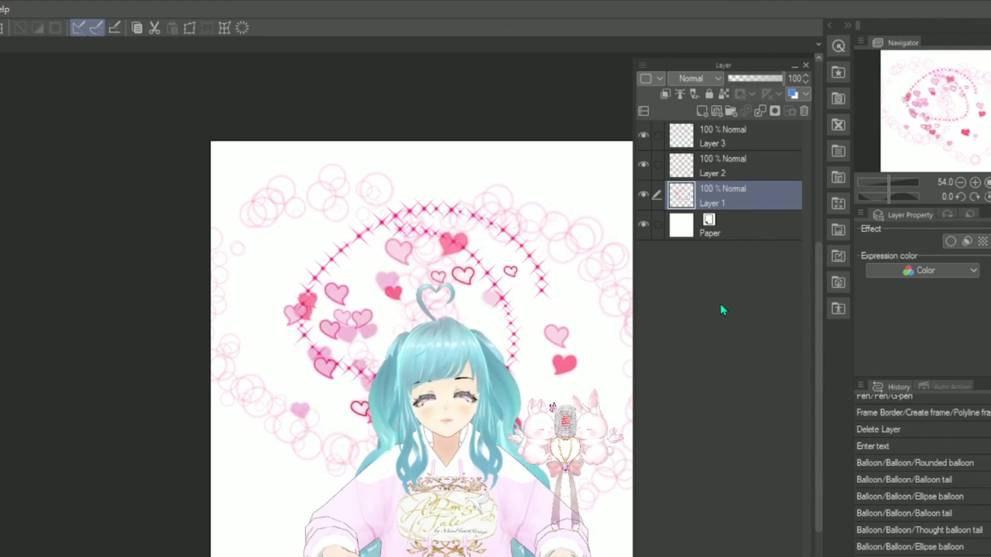
Create a layer folder above the layers, move Layers 1, 2 and 3 into it, and collapse and re-expand it.
{"action": "left_click", "coordinate": [730, 114]}
{"action": "left_click_drag", "start_coordinate": [755, 194], "coordinate": [753, 129]}
{"action": "left_click", "coordinate": [747, 152]}
{"action": "left_click", "coordinate": [748, 209], "text": "shift"}
{"action": "left_click_drag", "start_coordinate": [732, 184], "coordinate": [728, 134]}
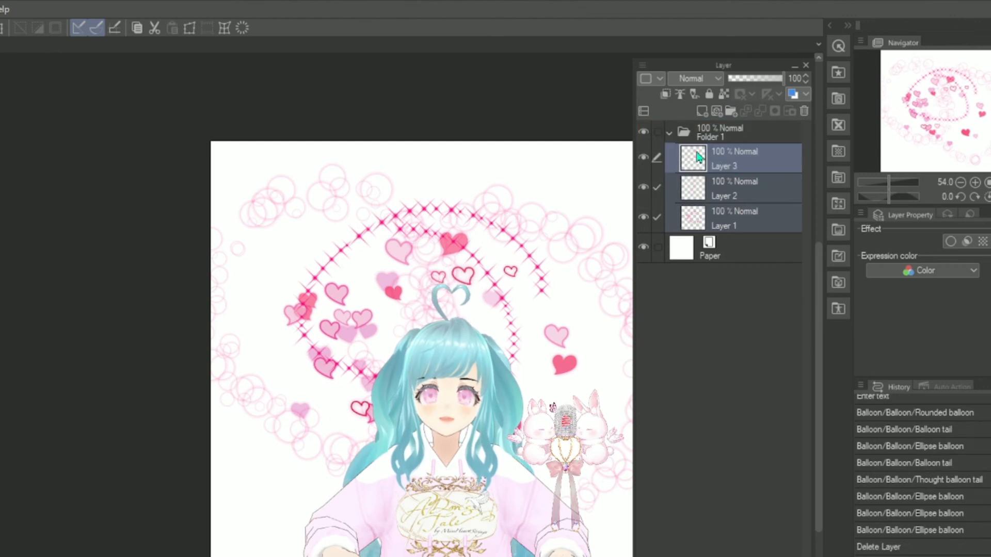
{"action": "left_click", "coordinate": [670, 134]}
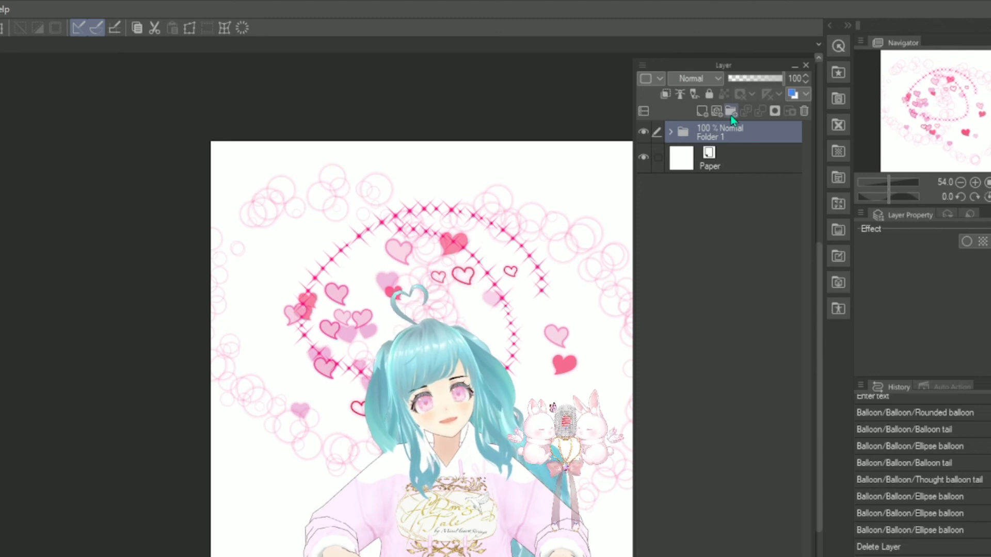
{"action": "left_click", "coordinate": [670, 133]}
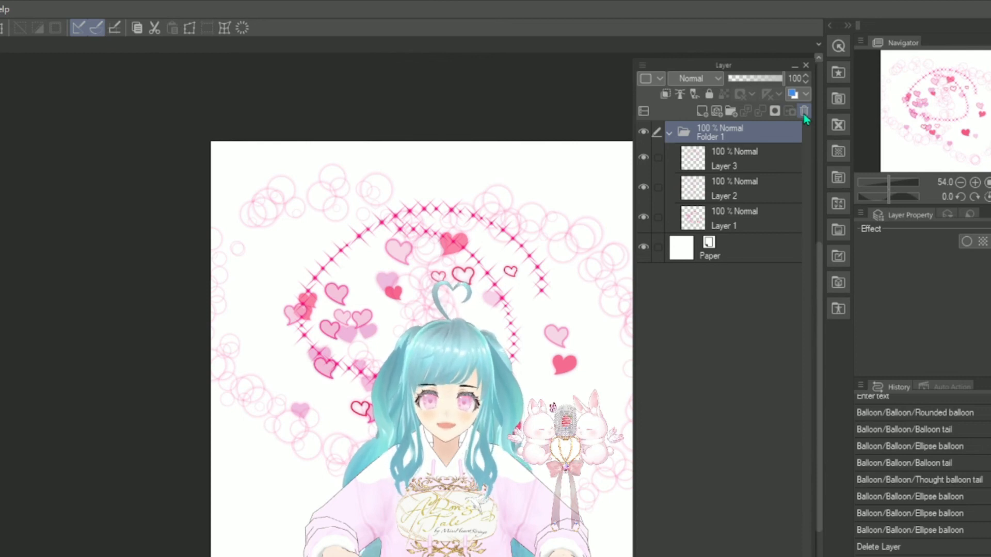
Add a vector layer above Layer 3 and undo it.
{"action": "left_click", "coordinate": [735, 165]}
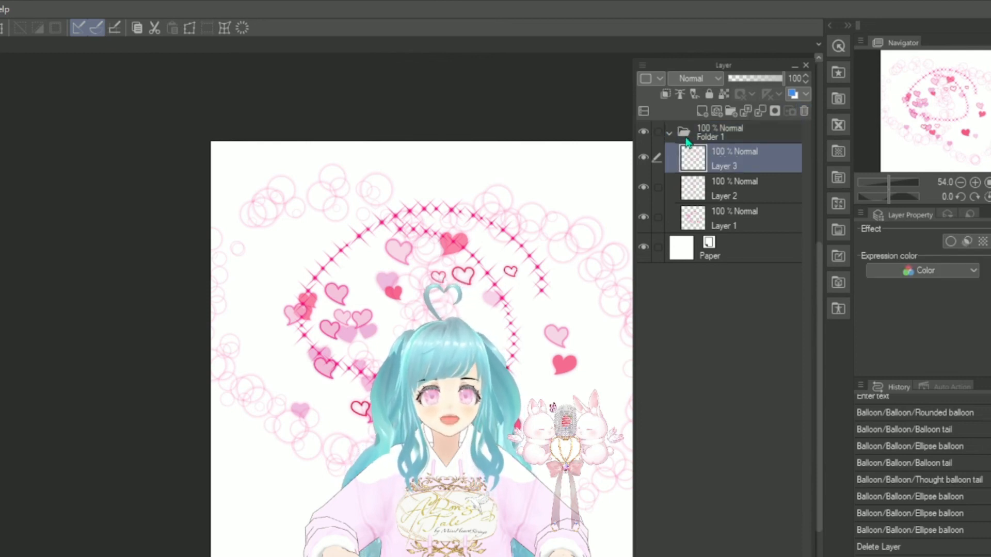
{"action": "left_click", "coordinate": [714, 111]}
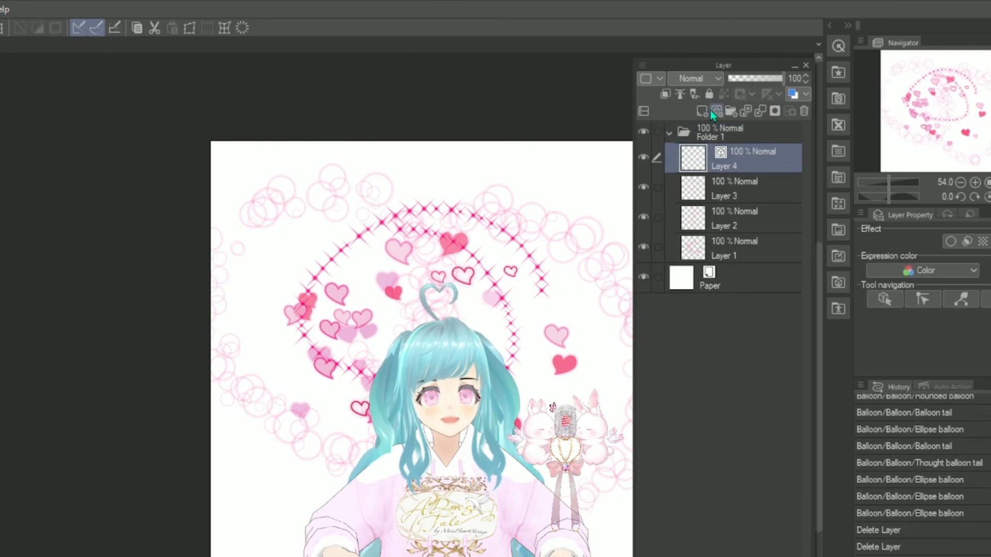
{"action": "key", "text": "ctrl+z"}
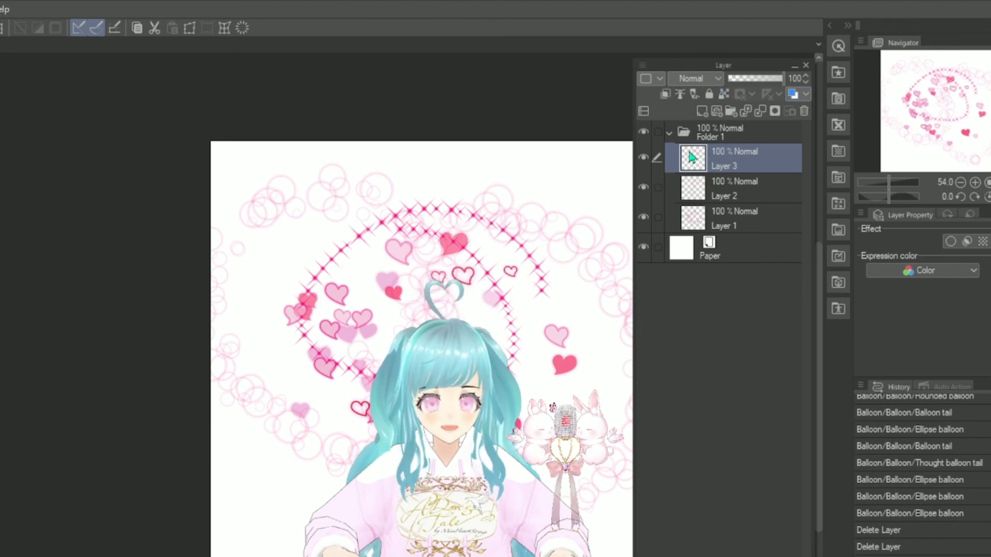
Look through the blending modes available for Layer 3 without changing the current one.
{"action": "left_click", "coordinate": [713, 79]}
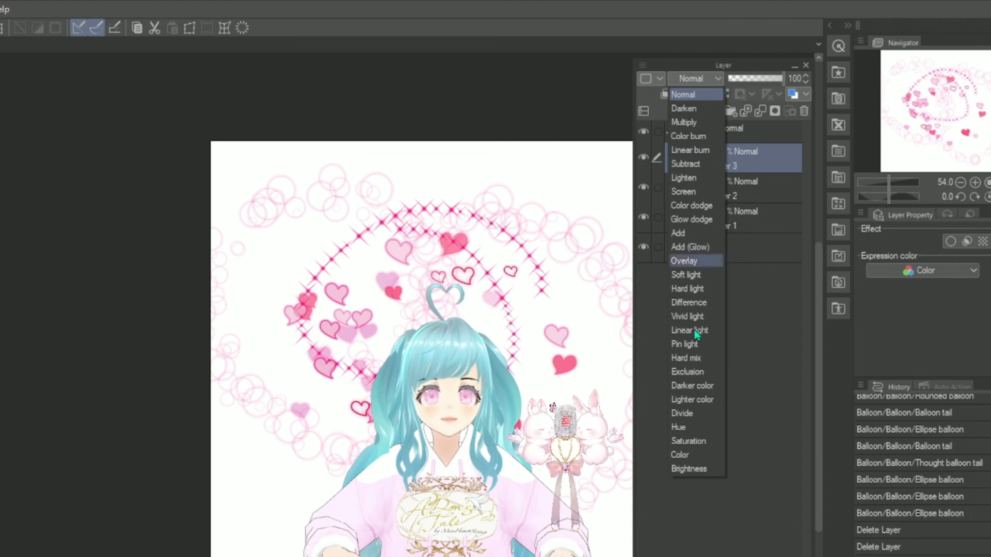
{"action": "left_click", "coordinate": [758, 422]}
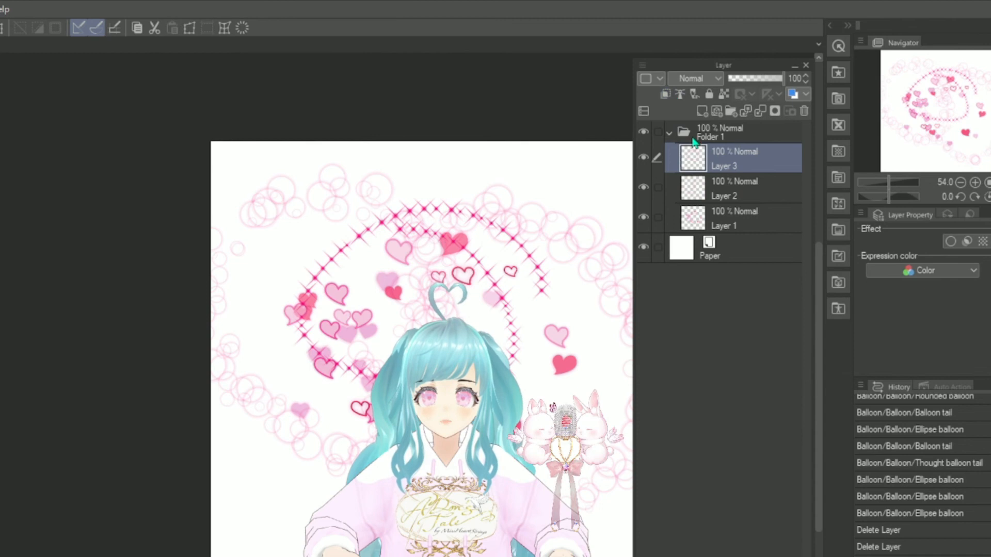
Hide Layers 2 and 3 and add a new raster layer clipped to the hearts on Layer 1.
{"action": "left_click", "coordinate": [643, 187]}
{"action": "left_click", "coordinate": [643, 158]}
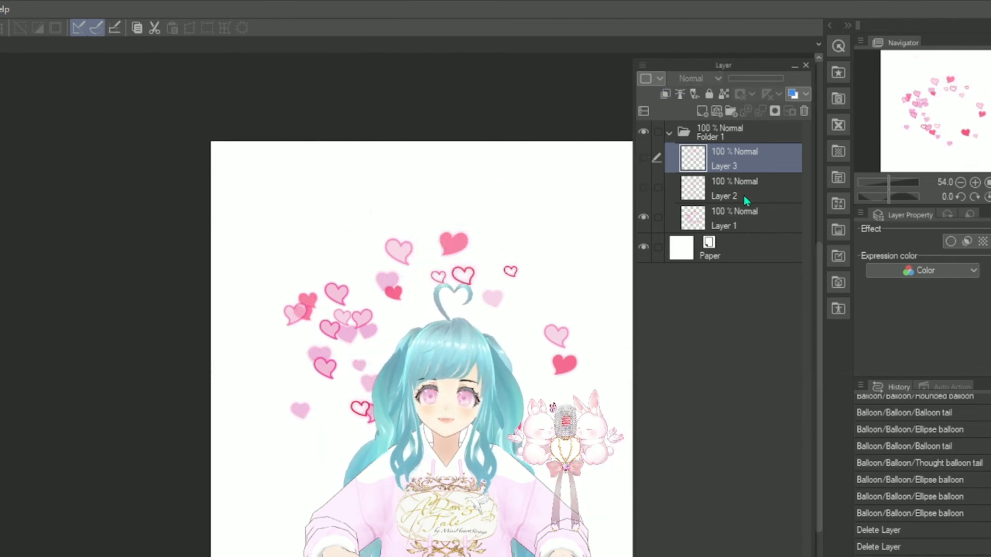
{"action": "left_click", "coordinate": [739, 217]}
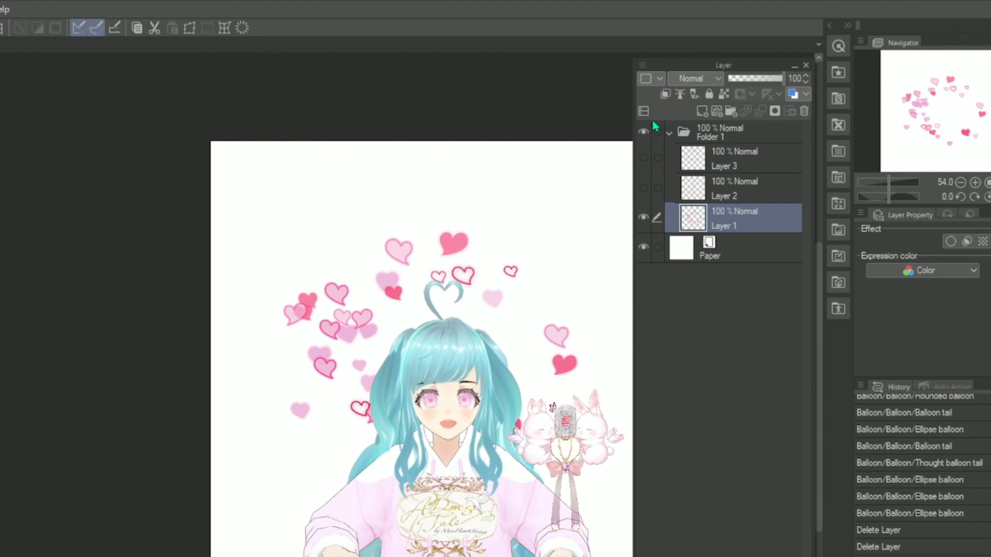
{"action": "left_click", "coordinate": [666, 94]}
{"action": "left_click", "coordinate": [666, 95]}
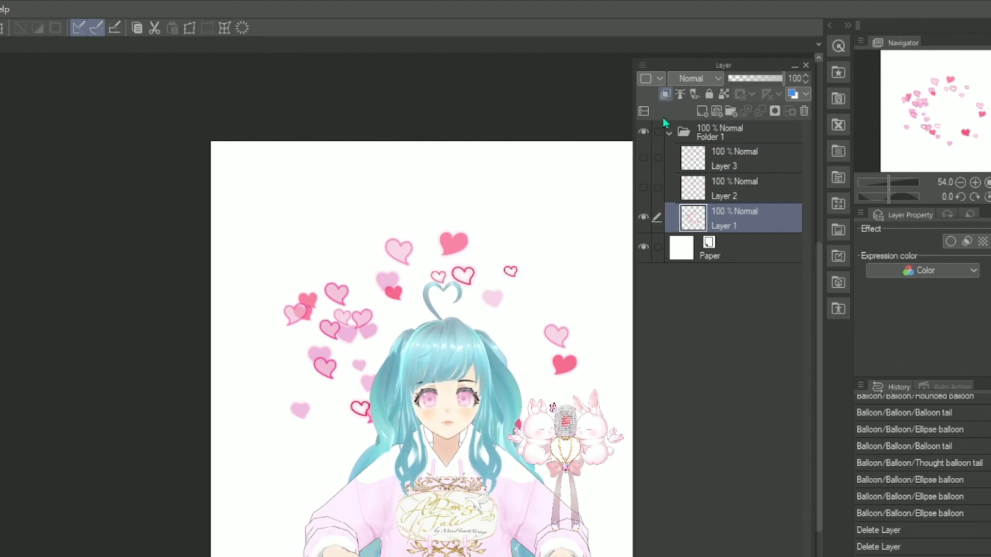
{"action": "left_click", "coordinate": [701, 111]}
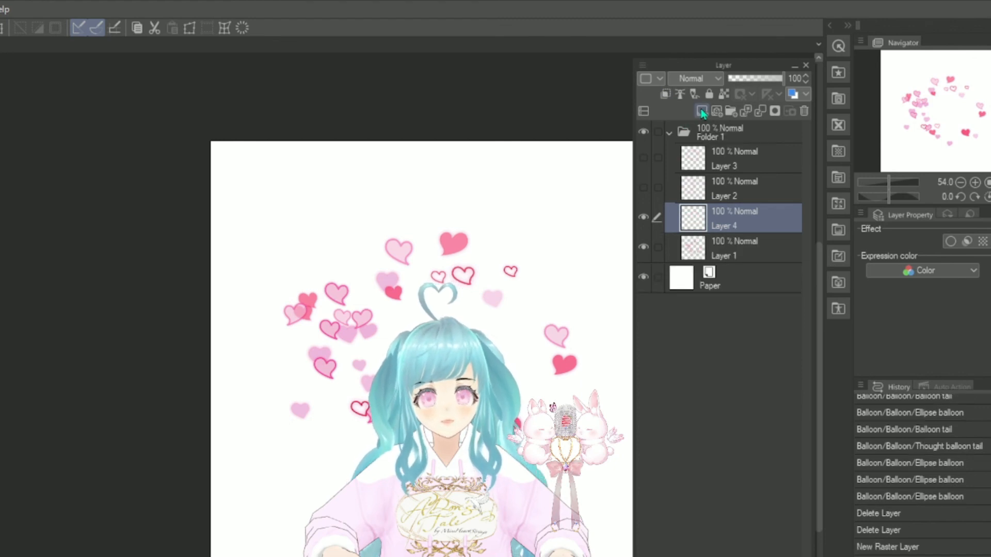
{"action": "left_click", "coordinate": [665, 95]}
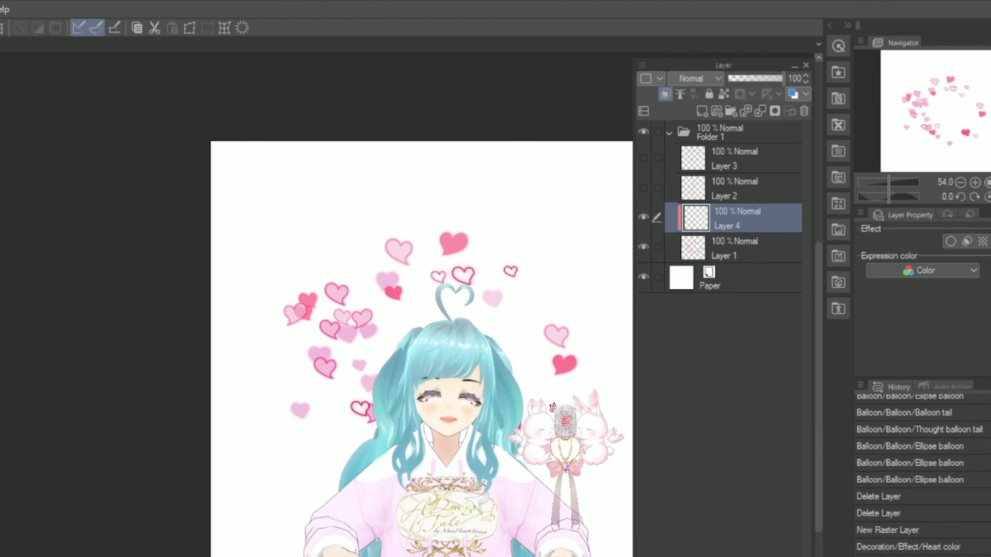
Scribble black strokes across the hearts on the clipped Layer 4.
{"action": "mouse_move", "coordinate": [263, 320]}
{"action": "left_mouse_down"}
{"action": "mouse_move", "coordinate": [424, 268]}
{"action": "mouse_move", "coordinate": [175, 436]}
{"action": "mouse_move", "coordinate": [229, 449]}
{"action": "mouse_move", "coordinate": [561, 227]}
{"action": "mouse_move", "coordinate": [194, 511]}
{"action": "left_mouse_up"}
{"action": "mouse_move", "coordinate": [551, 346]}
{"action": "left_mouse_down"}
{"action": "mouse_move", "coordinate": [623, 277]}
{"action": "mouse_move", "coordinate": [561, 347]}
{"action": "mouse_move", "coordinate": [483, 245]}
{"action": "mouse_move", "coordinate": [449, 236]}
{"action": "mouse_move", "coordinate": [597, 548]}
{"action": "mouse_move", "coordinate": [289, 206]}
{"action": "mouse_move", "coordinate": [252, 197]}
{"action": "mouse_move", "coordinate": [329, 361]}
{"action": "mouse_move", "coordinate": [372, 330]}
{"action": "mouse_move", "coordinate": [558, 370]}
{"action": "mouse_move", "coordinate": [439, 276]}
{"action": "mouse_move", "coordinate": [365, 318]}
{"action": "left_mouse_up"}
{"action": "left_click_drag", "start_coordinate": [391, 279], "coordinate": [445, 242]}
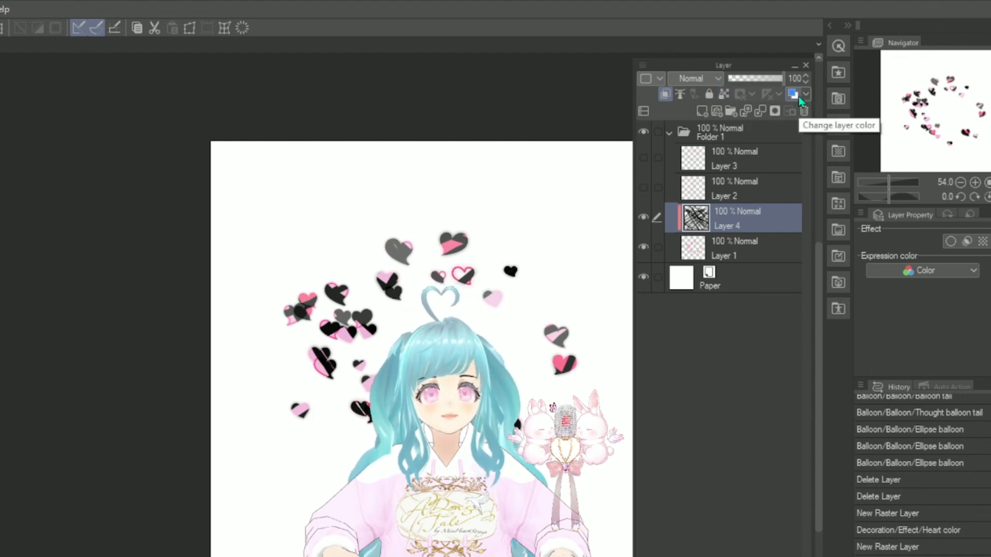
Show Layer 3 with the sparkle trail again and set it as a draft layer.
{"action": "left_click", "coordinate": [714, 161]}
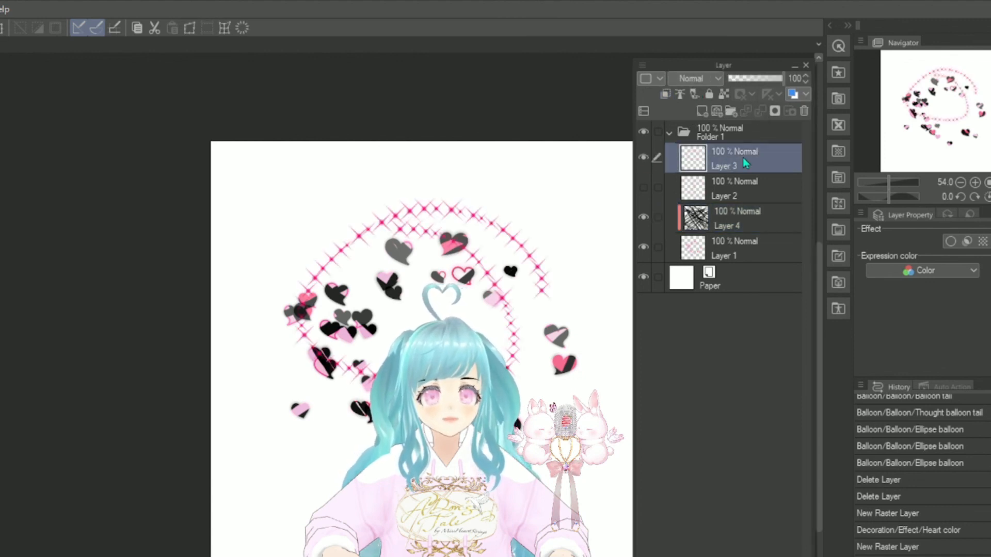
{"action": "left_click", "coordinate": [696, 96]}
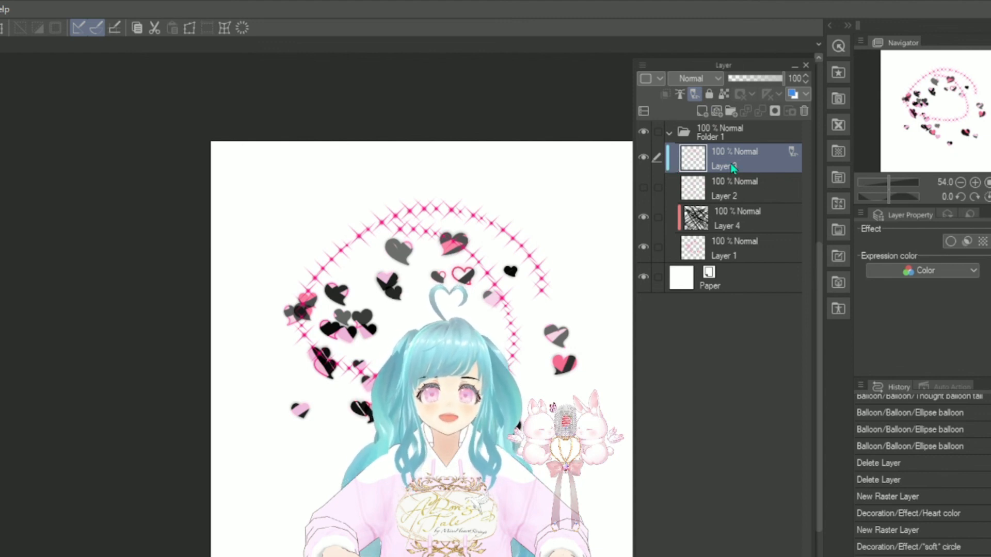
Dock the floating Layer palette beneath Layer Property, grouped with History and Auto Action.
{"action": "left_click_drag", "start_coordinate": [676, 73], "coordinate": [847, 393]}
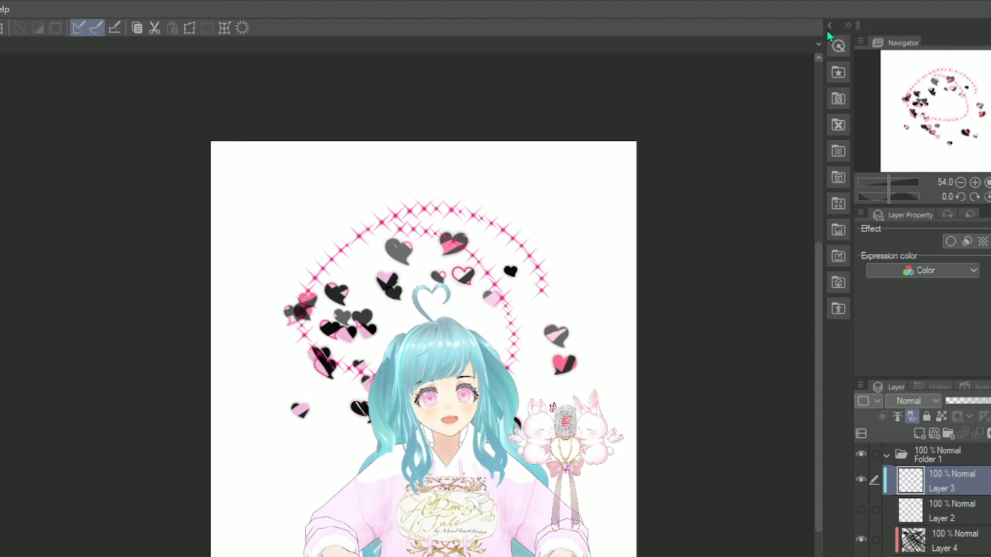
View Quick Access and browse the Custom Brushes, All materials, Monochromatic pattern and Manga material categories, and collapse the palette dock.
{"action": "left_click", "coordinate": [836, 44]}
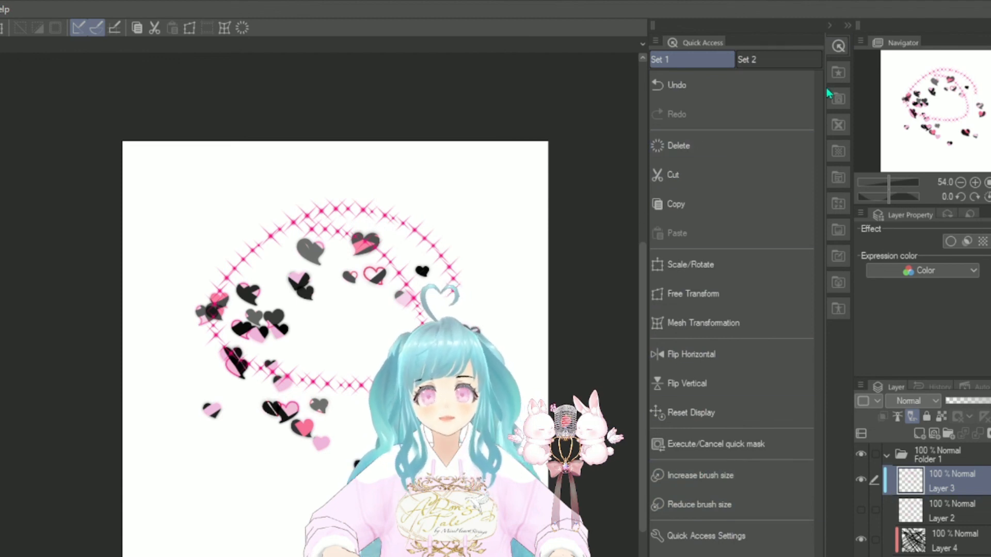
{"action": "left_click", "coordinate": [839, 74]}
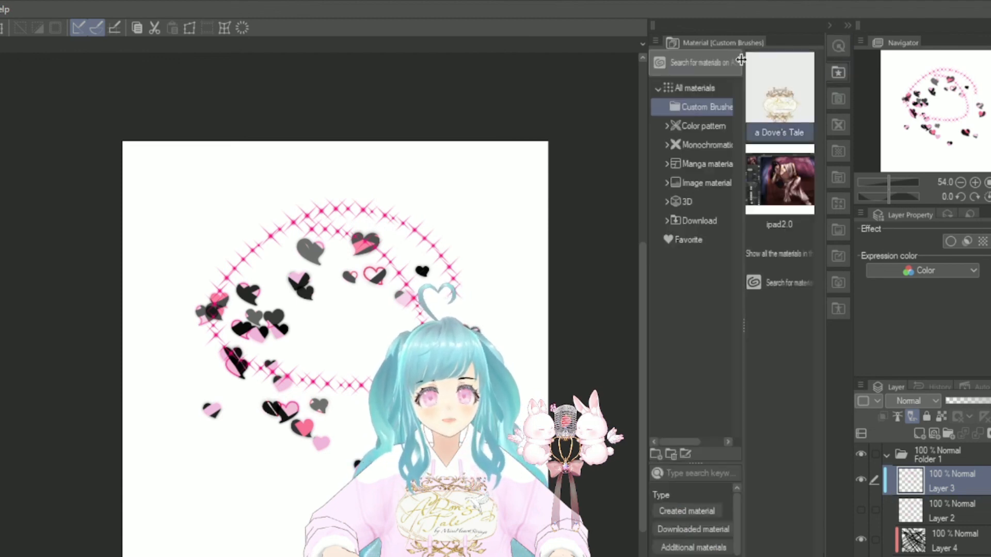
{"action": "left_click", "coordinate": [693, 89]}
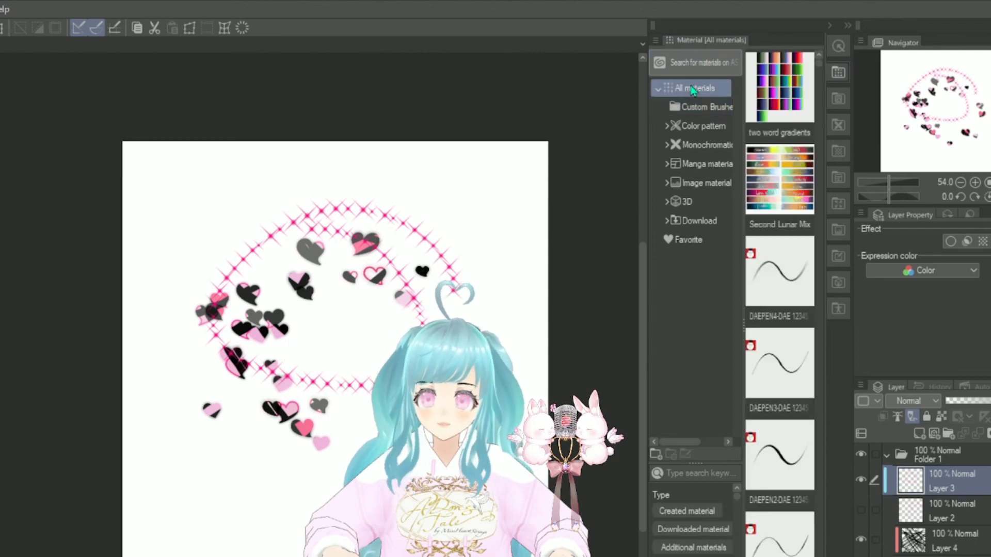
{"action": "left_click", "coordinate": [837, 130]}
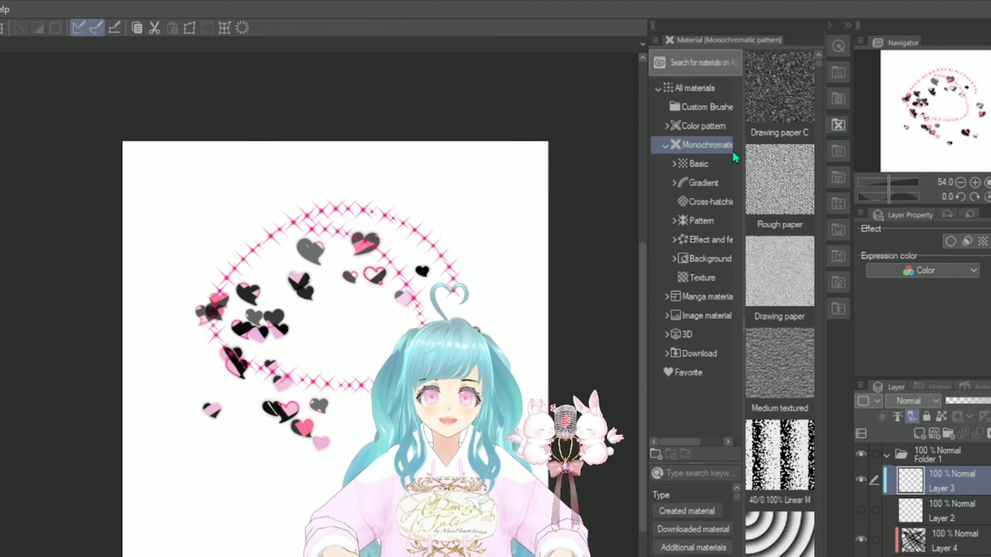
{"action": "left_click", "coordinate": [720, 164]}
{"action": "left_click", "coordinate": [707, 297]}
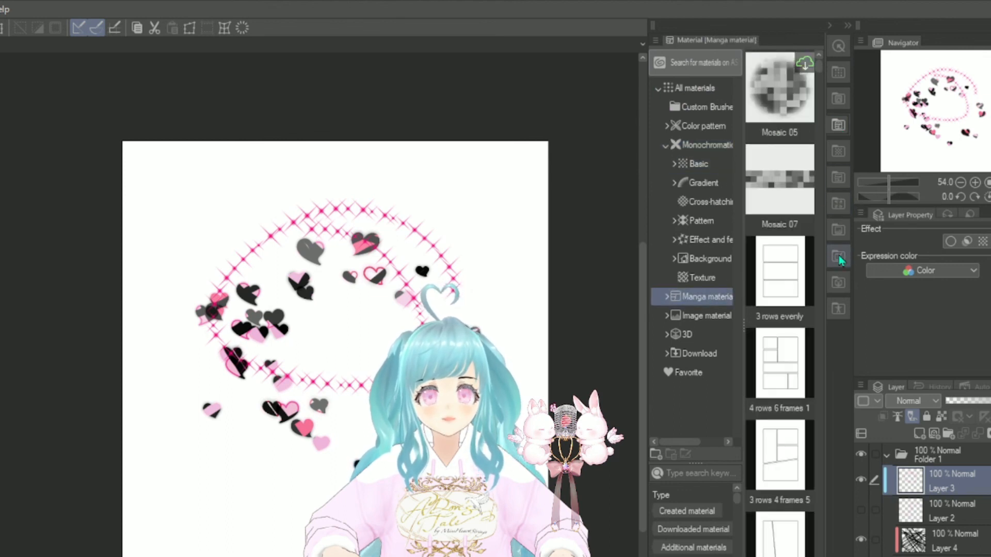
{"action": "left_click", "coordinate": [846, 27]}
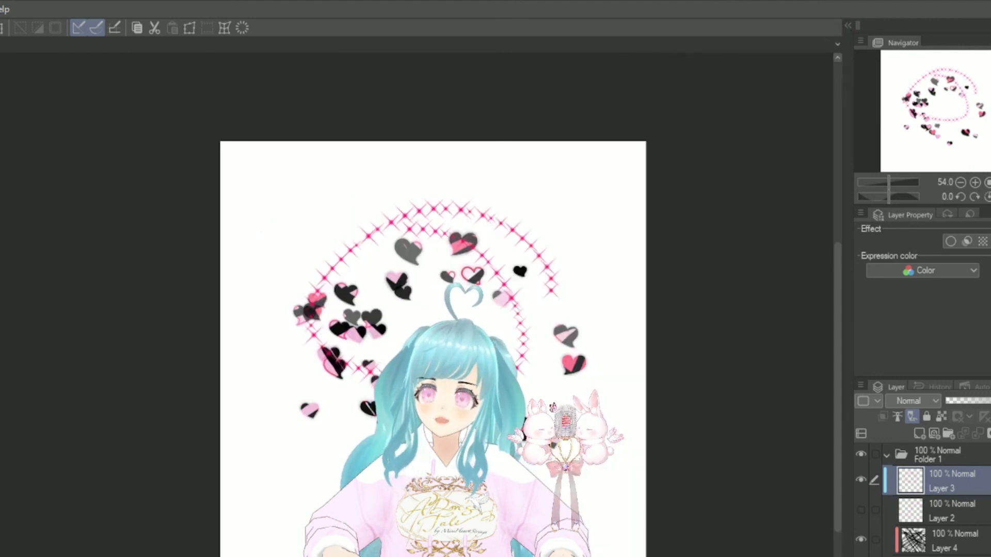